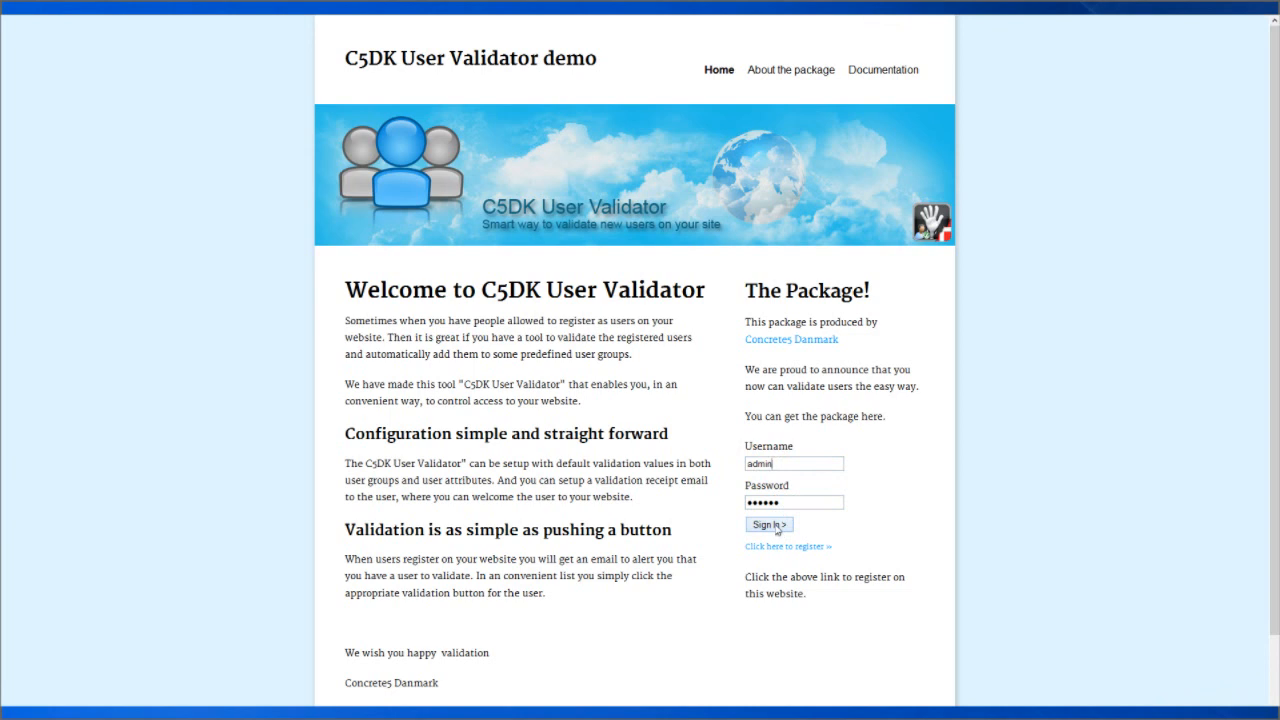
Sign in to the concrete5 demo site with the administrator account.
{"action": "left_click", "coordinate": [777, 528]}
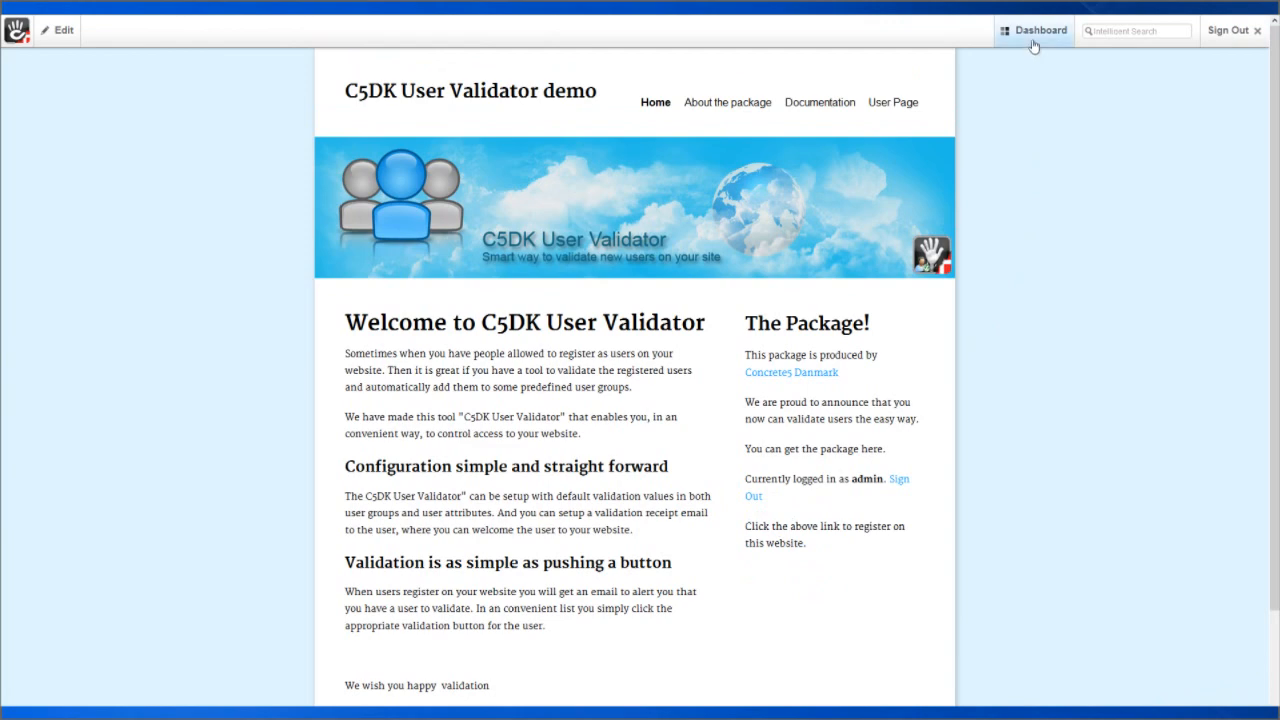
{"action": "mouse_move", "coordinate": [1034, 46]}
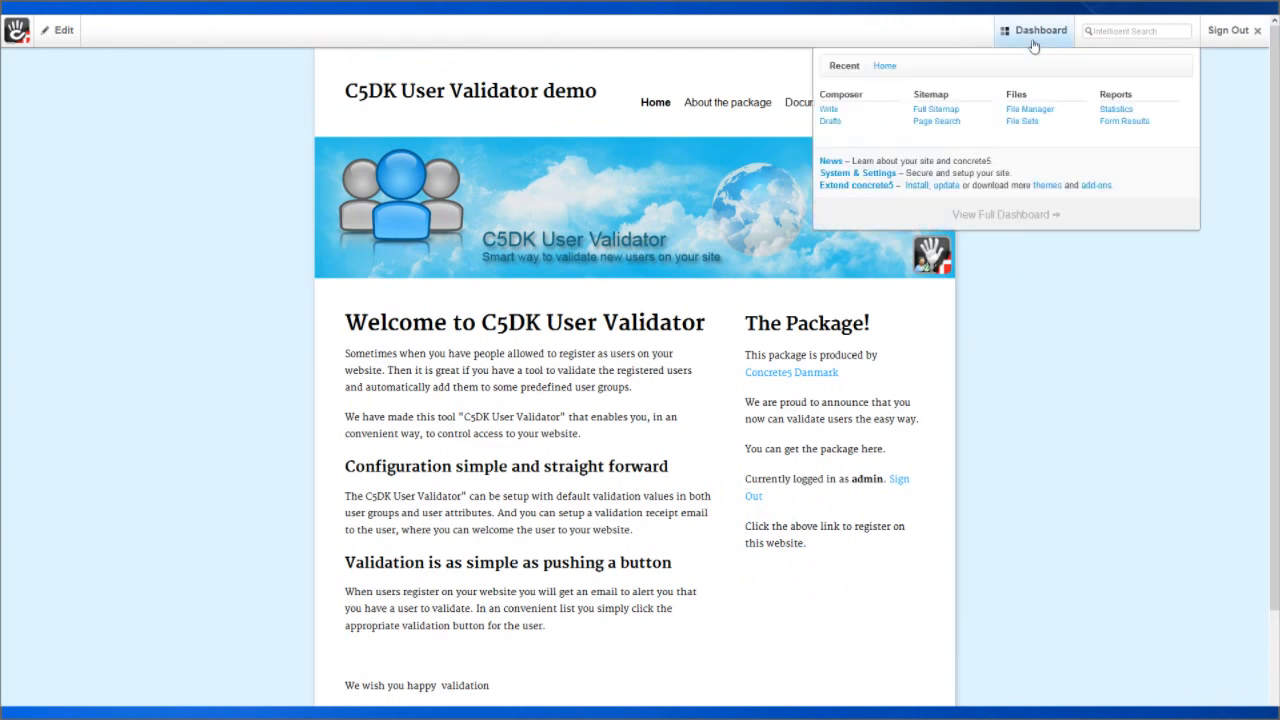
Check the C5DK User Validation settings page, then go back to the full Dashboard overview.
{"action": "left_click", "coordinate": [1006, 216]}
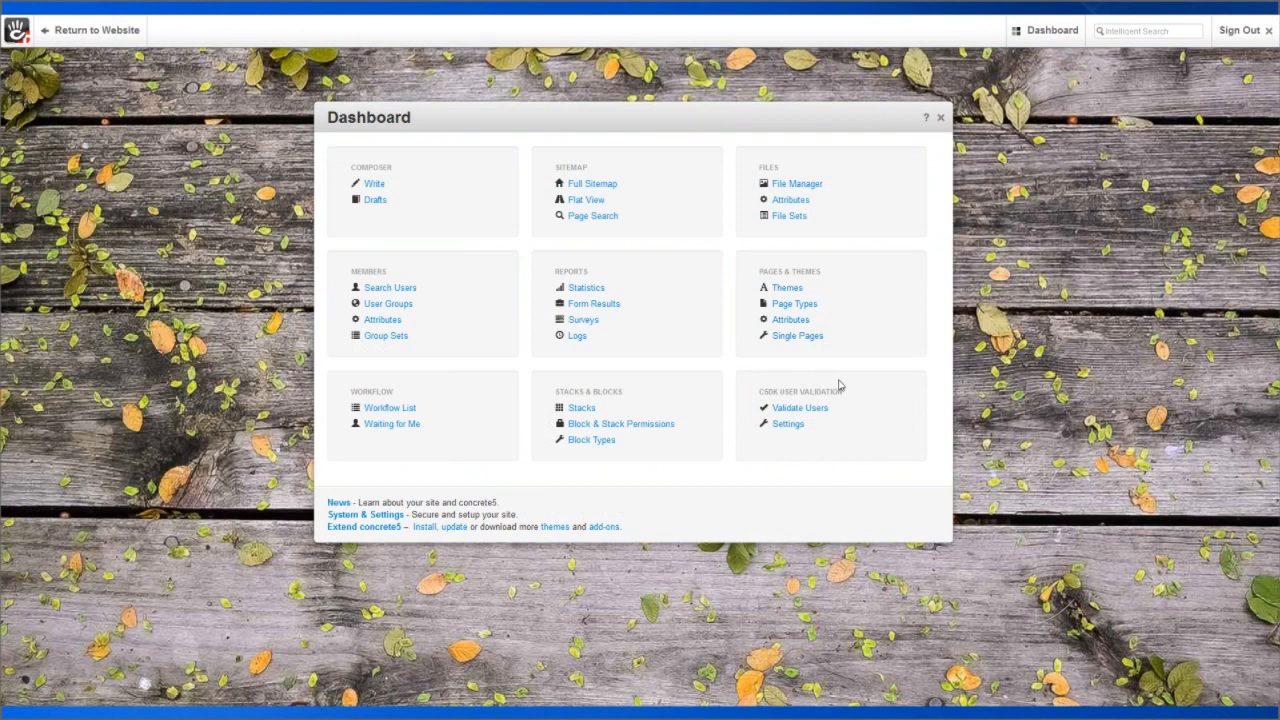
{"action": "left_click", "coordinate": [787, 424]}
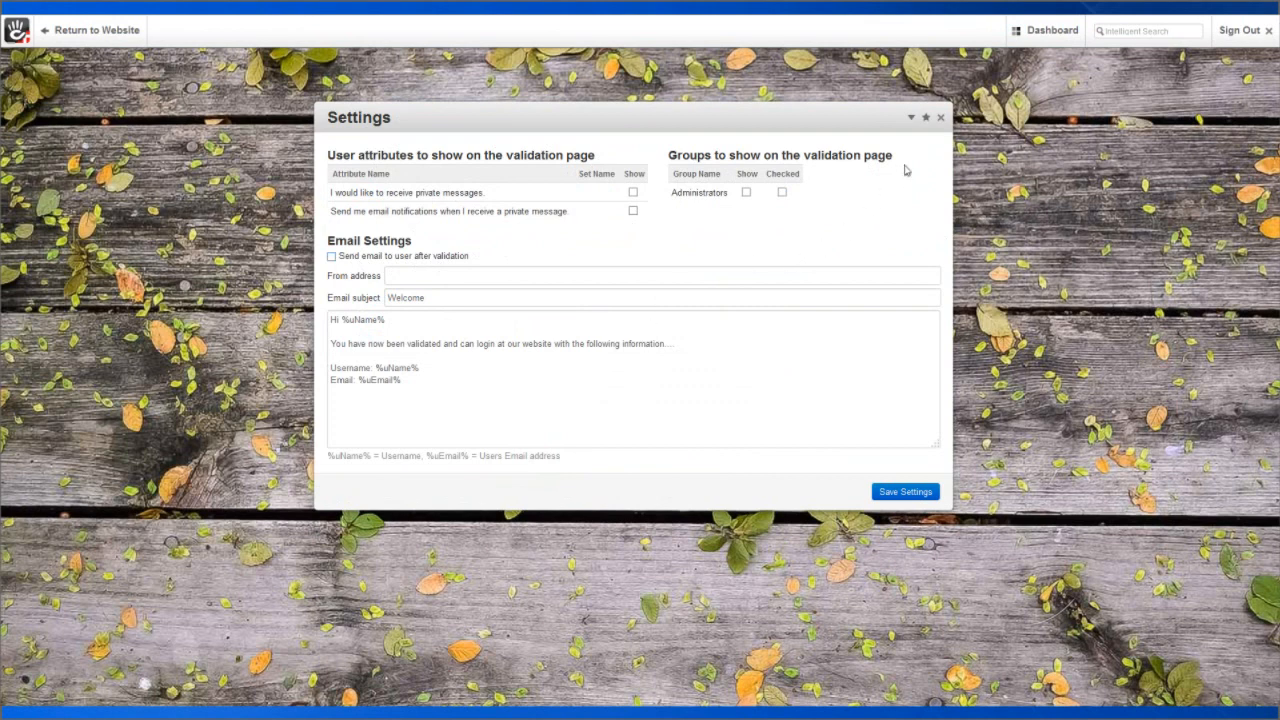
{"action": "mouse_move", "coordinate": [1028, 36]}
{"action": "left_click", "coordinate": [1045, 213]}
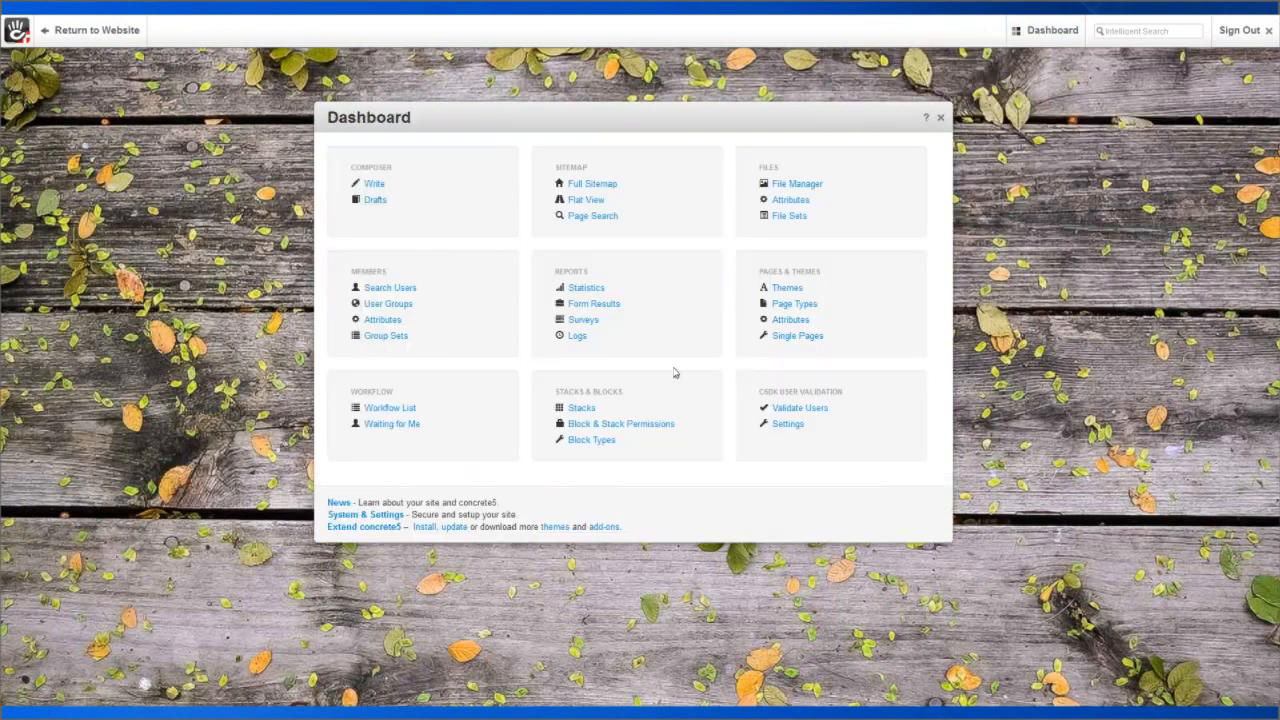
Enable public profiles with Gravatar fallback and save, then go to Public Registration settings.
{"action": "left_click", "coordinate": [365, 514]}
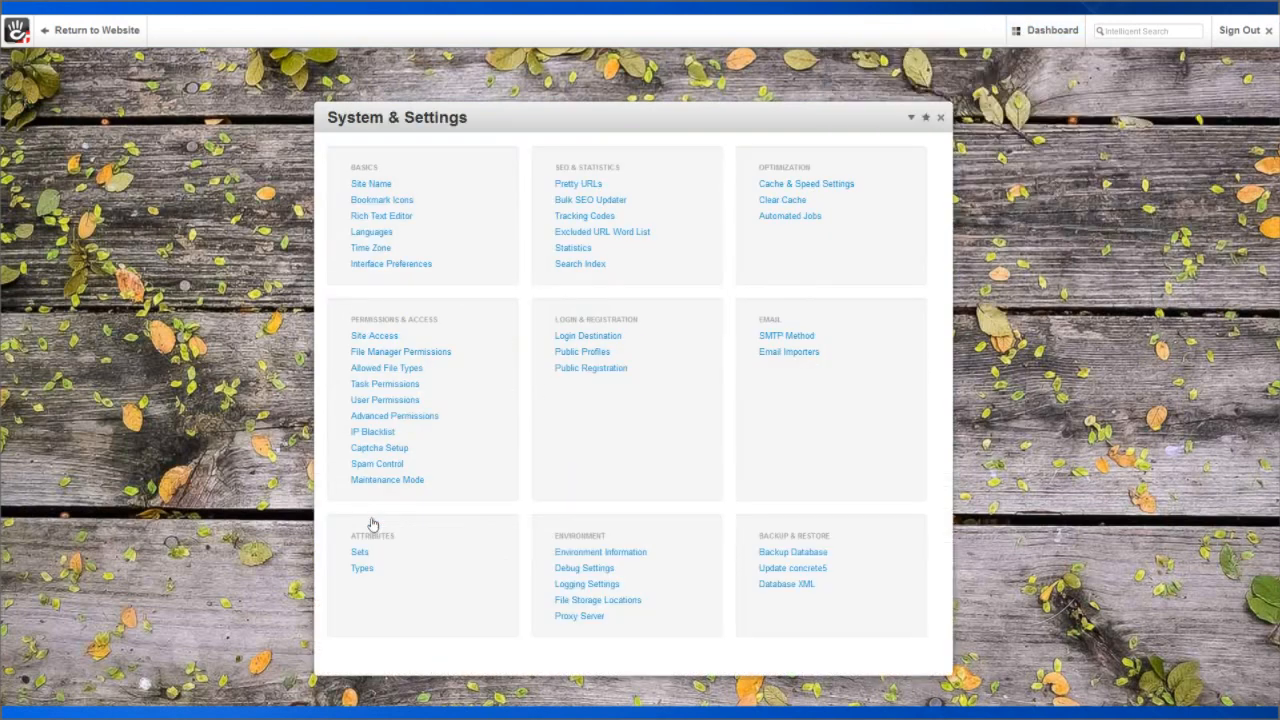
{"action": "left_click", "coordinate": [588, 354]}
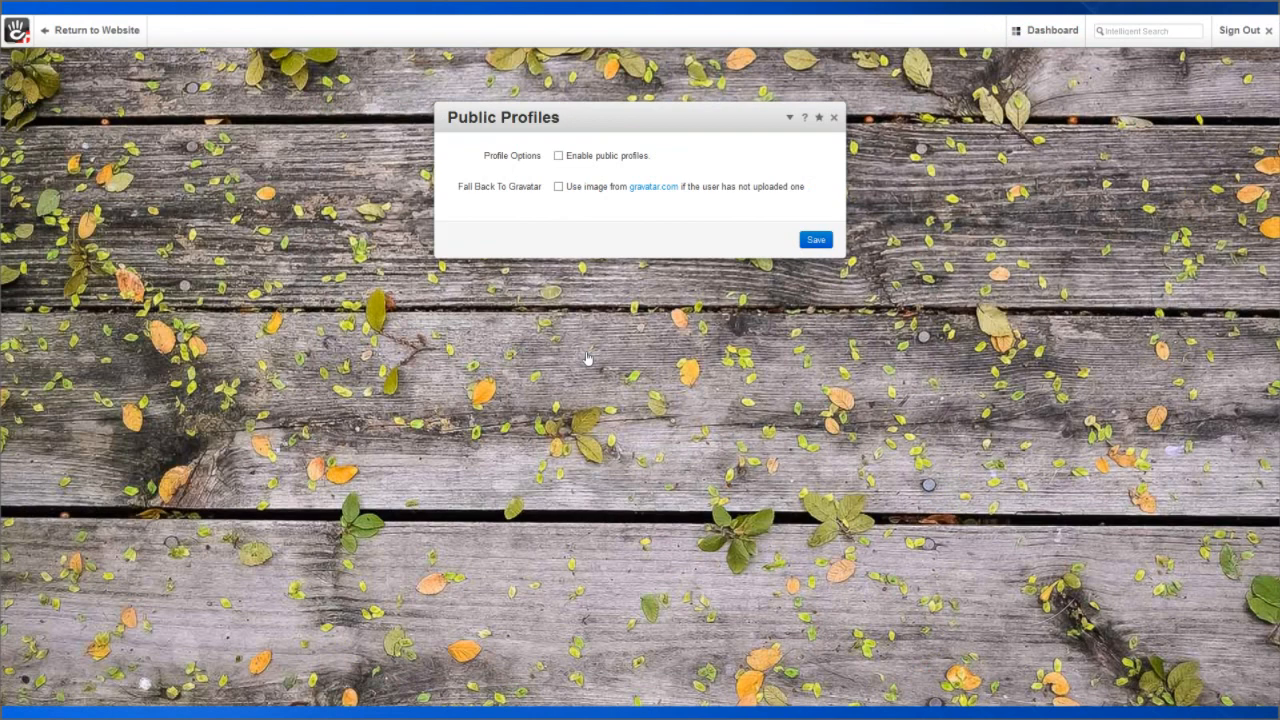
{"action": "left_click", "coordinate": [559, 157]}
{"action": "left_click", "coordinate": [558, 188]}
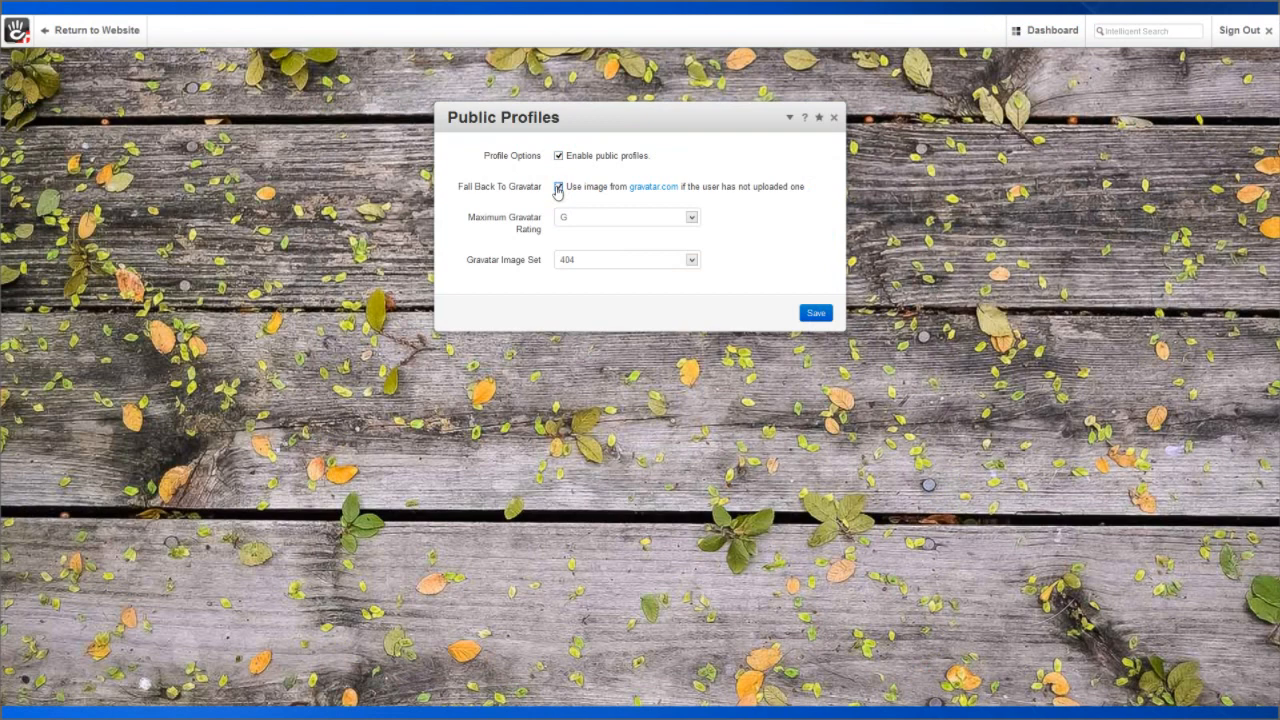
{"action": "left_click", "coordinate": [815, 316]}
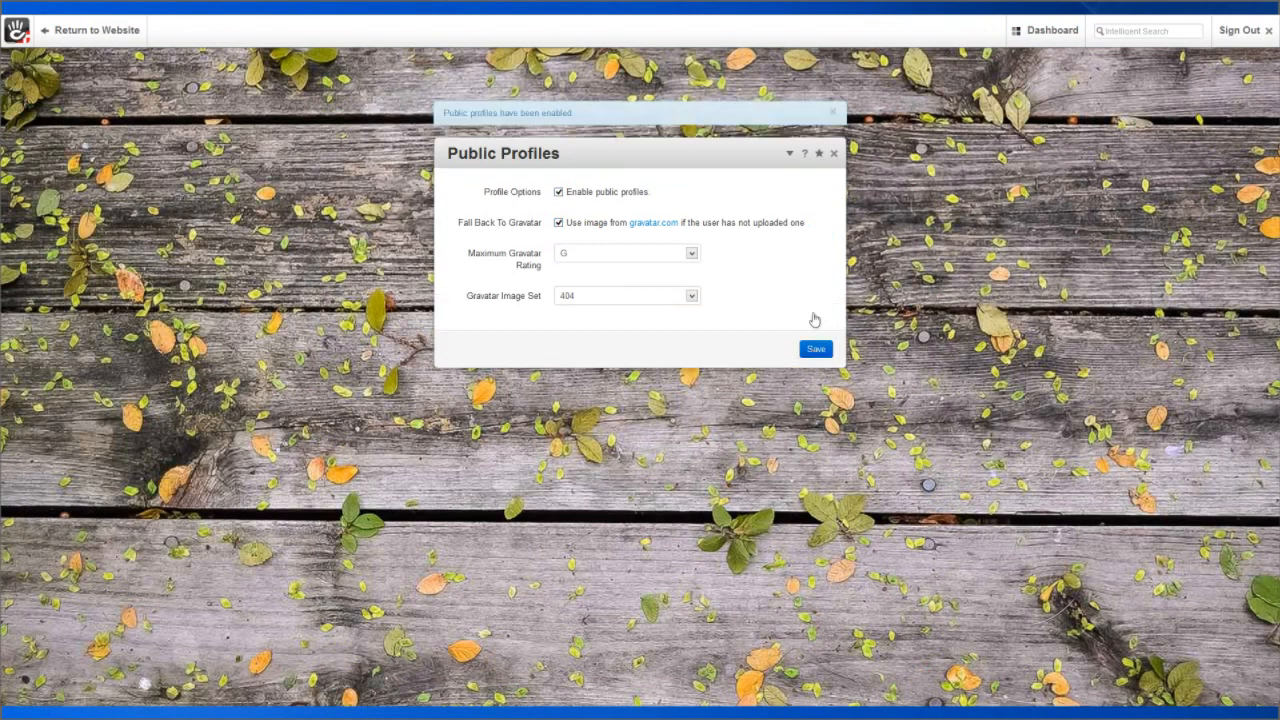
{"action": "left_click", "coordinate": [789, 153]}
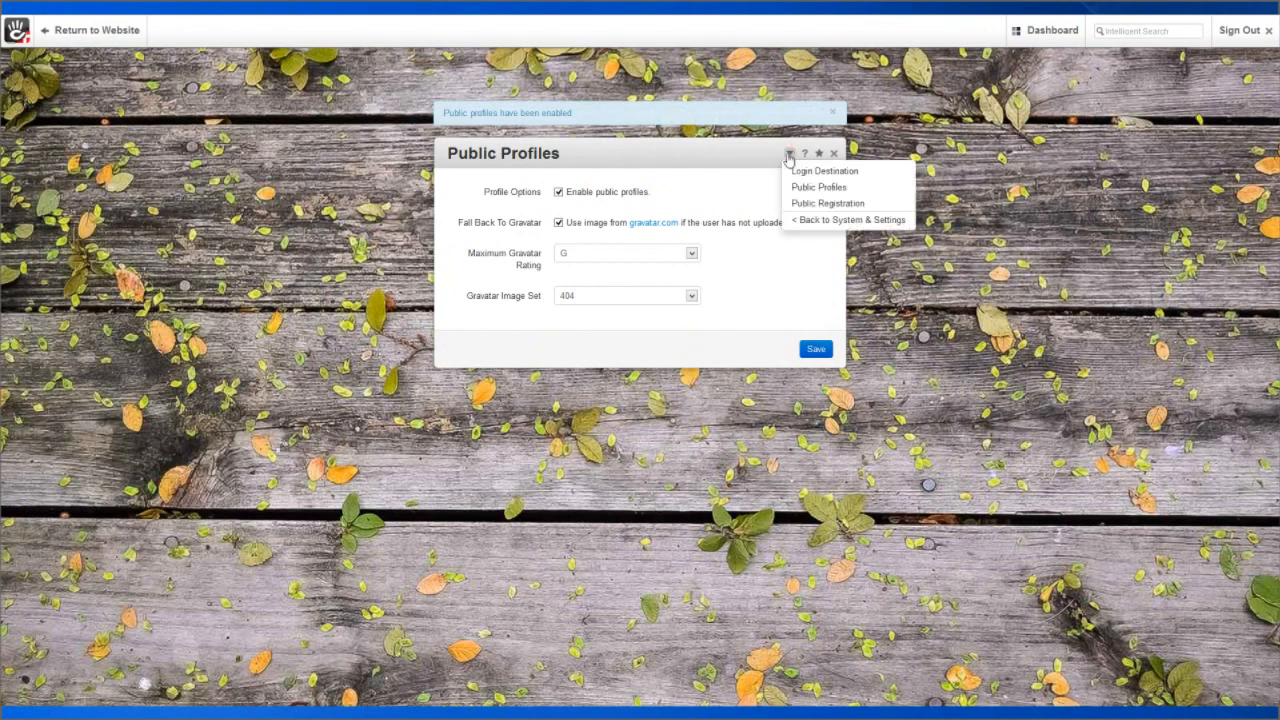
{"action": "left_click", "coordinate": [807, 206]}
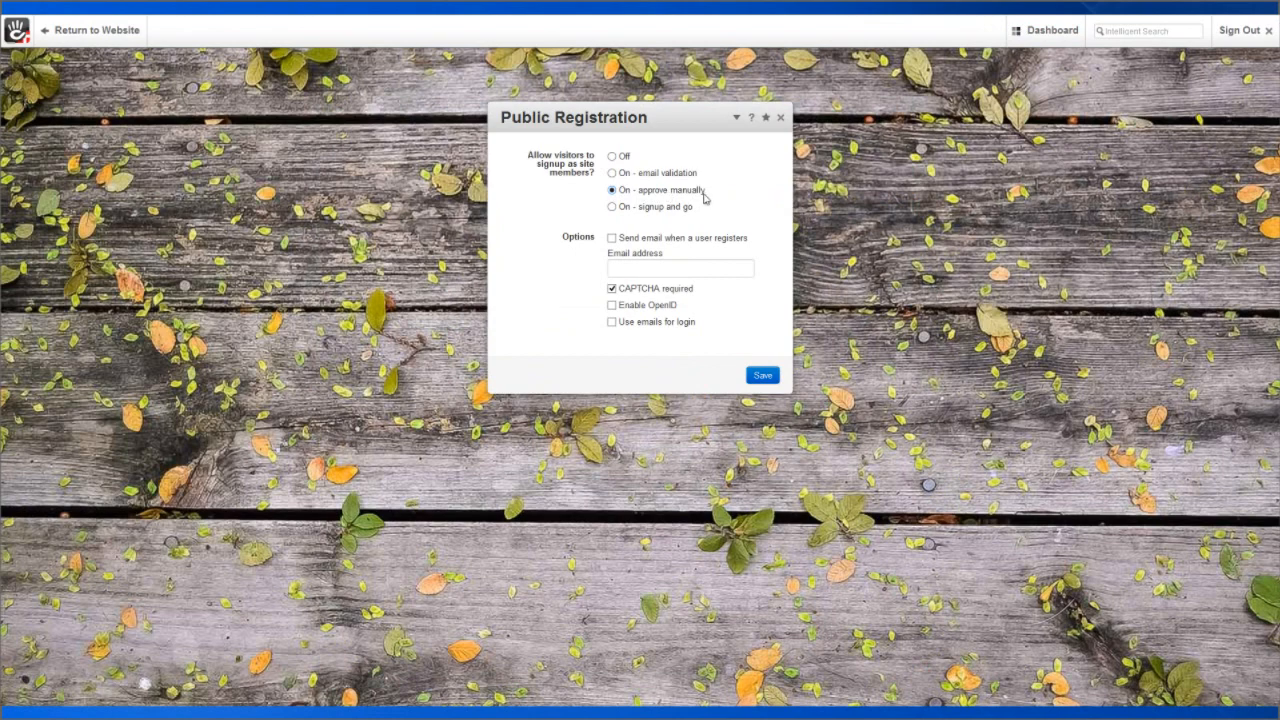
Turn on sign-up e-mail alerts to the site's notification address, save, and return to the Dashboard.
{"action": "left_click", "coordinate": [611, 237]}
{"action": "left_click", "coordinate": [626, 262]}
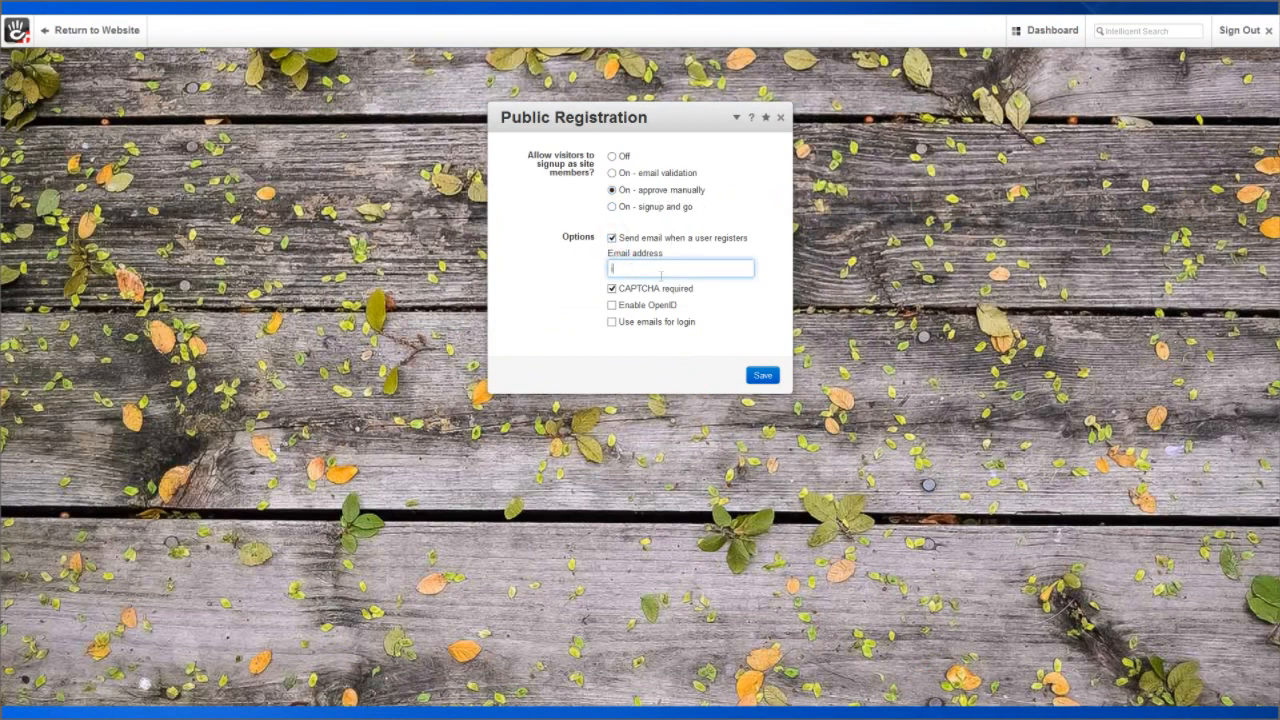
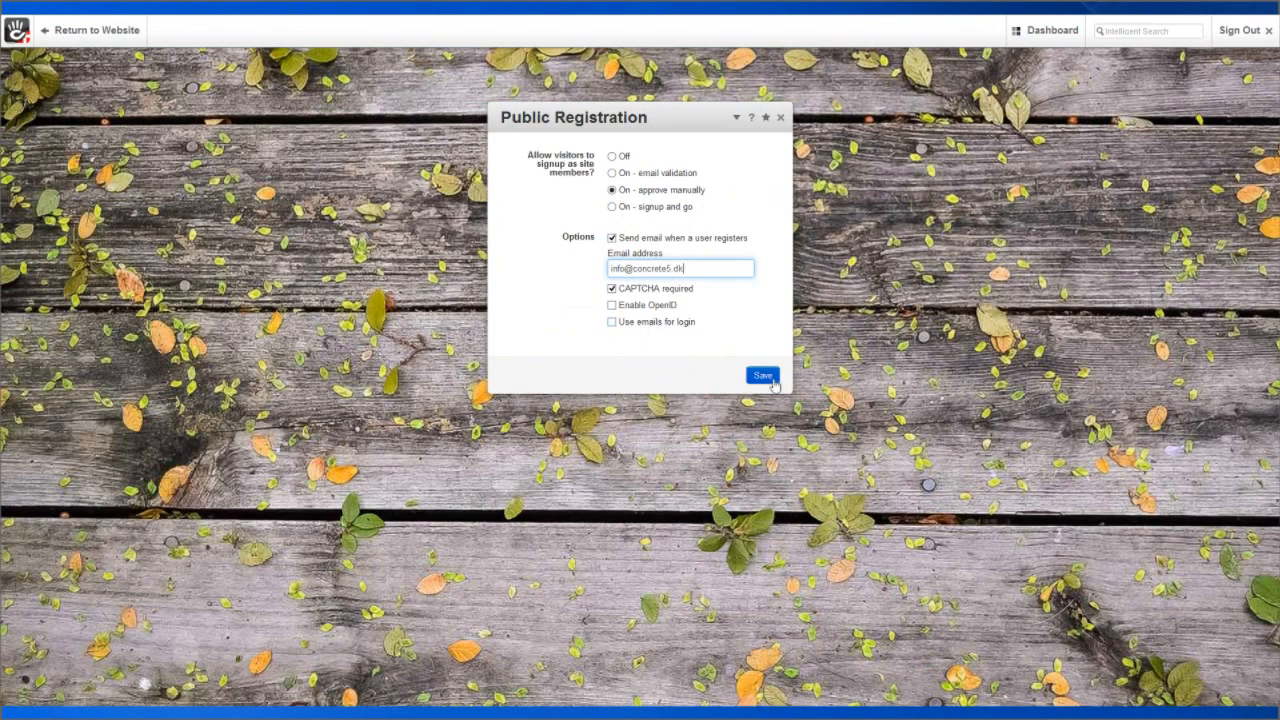
{"action": "left_click", "coordinate": [772, 382]}
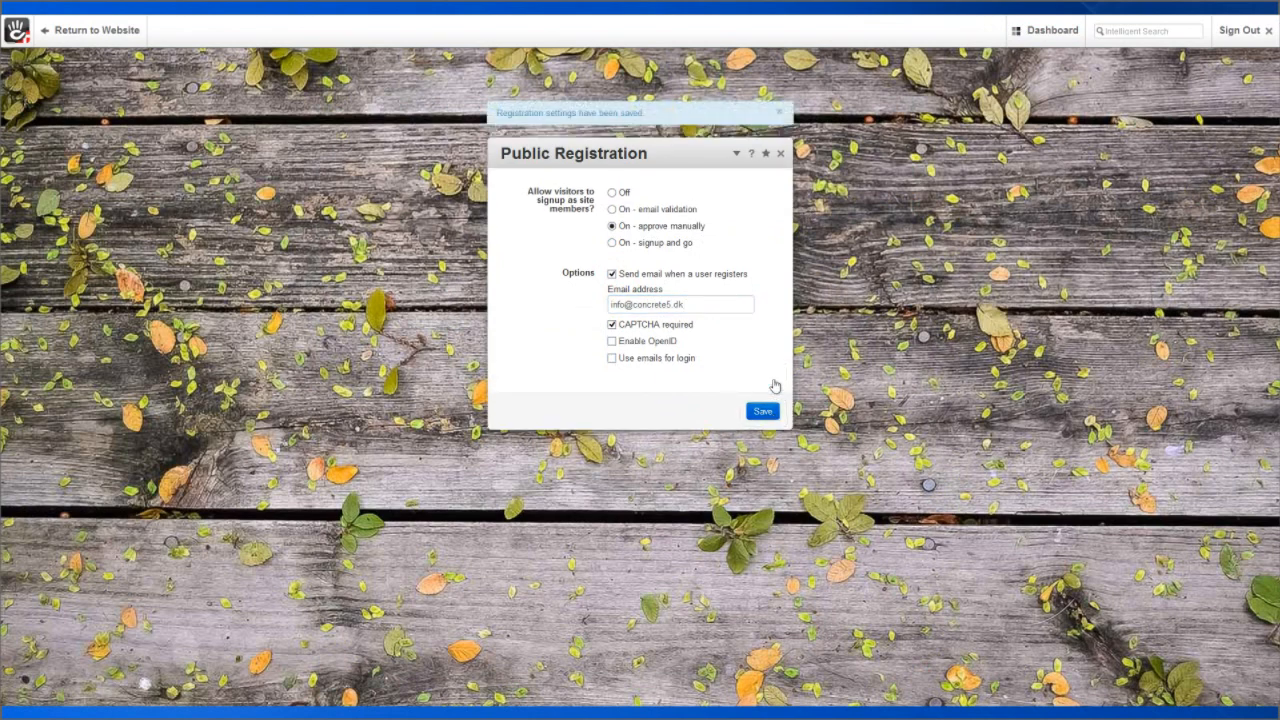
{"action": "mouse_move", "coordinate": [1031, 40]}
{"action": "left_click", "coordinate": [1020, 238]}
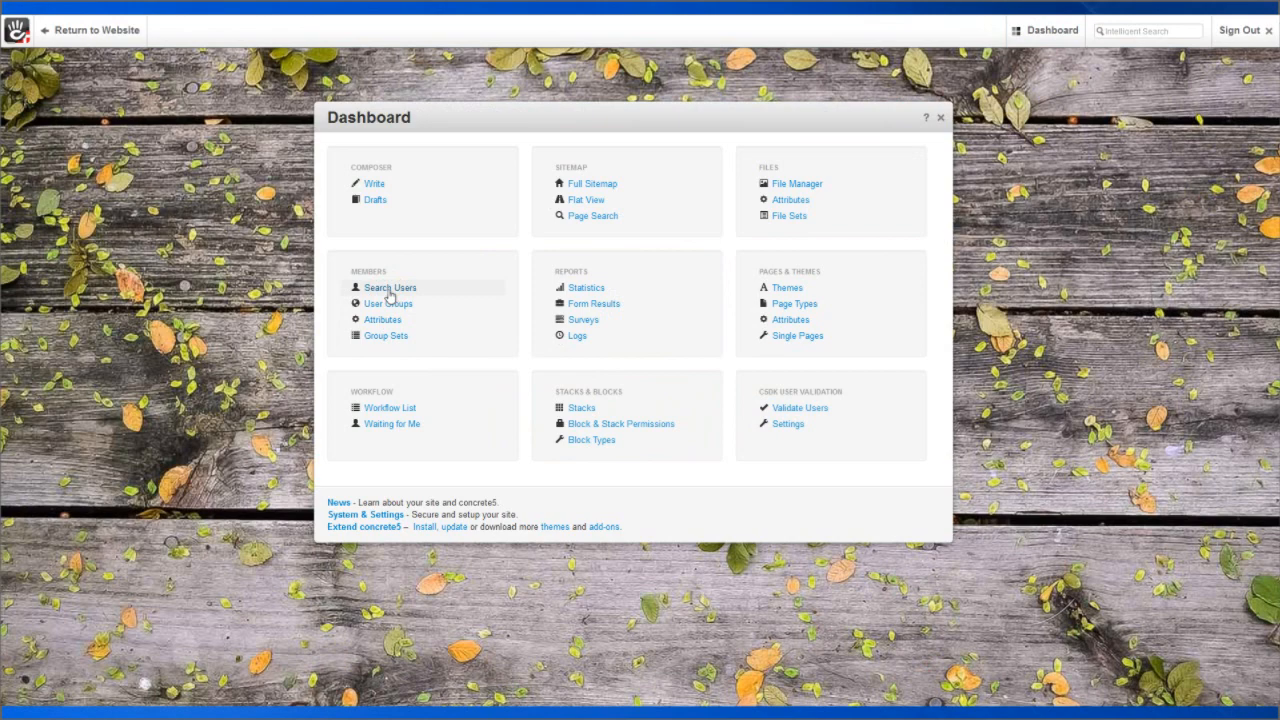
Look over the admin user's account in Search Users, then switch to the User Groups list.
{"action": "left_click", "coordinate": [390, 288]}
{"action": "left_click", "coordinate": [363, 253]}
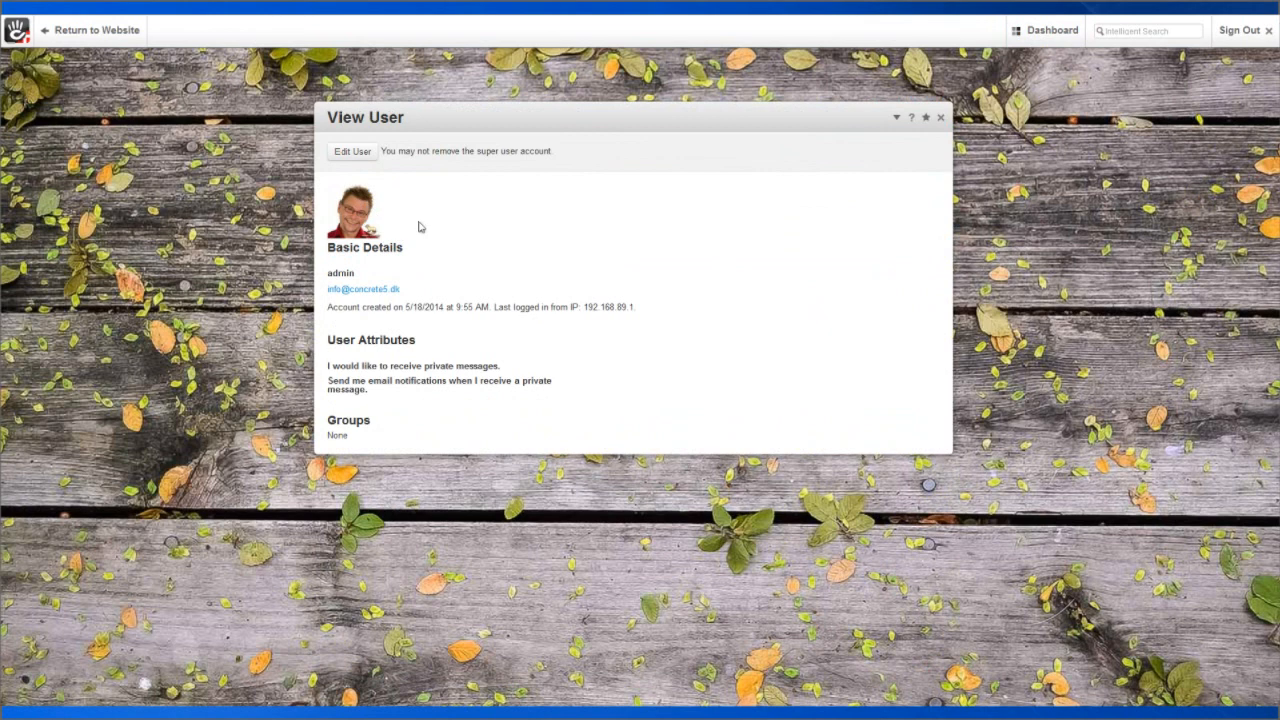
{"action": "left_click", "coordinate": [355, 155]}
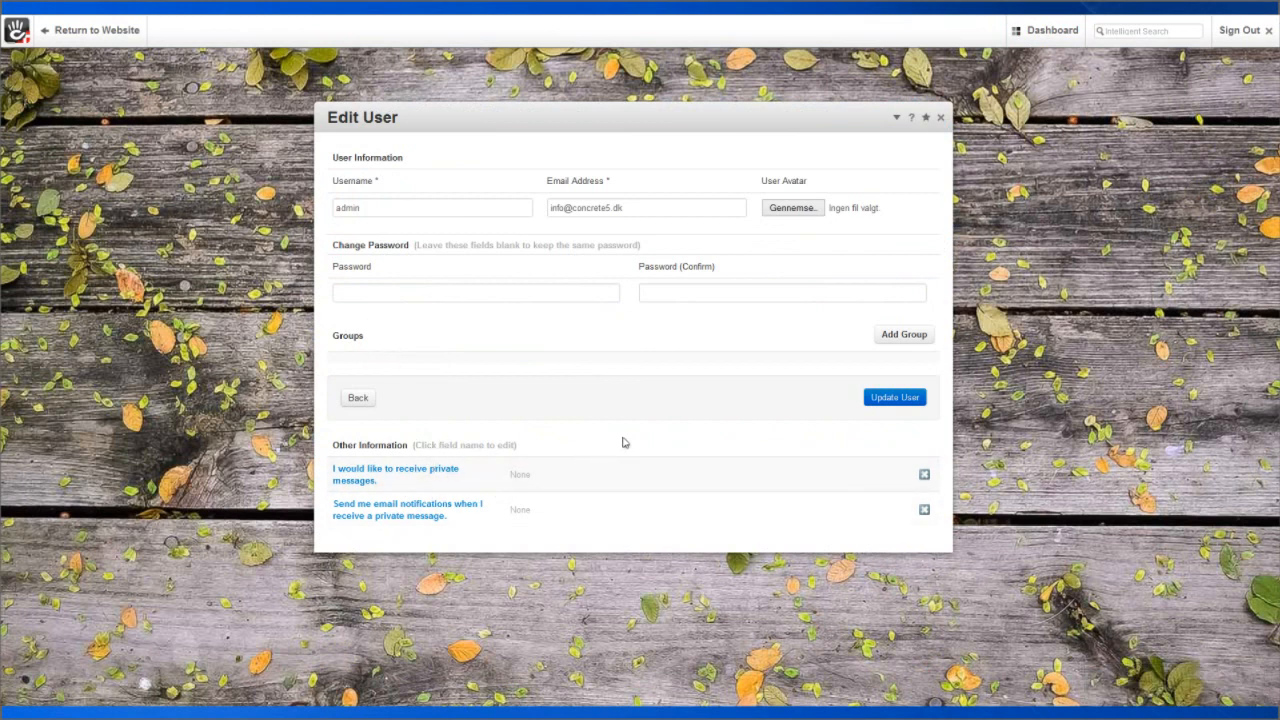
{"action": "left_click", "coordinate": [897, 118]}
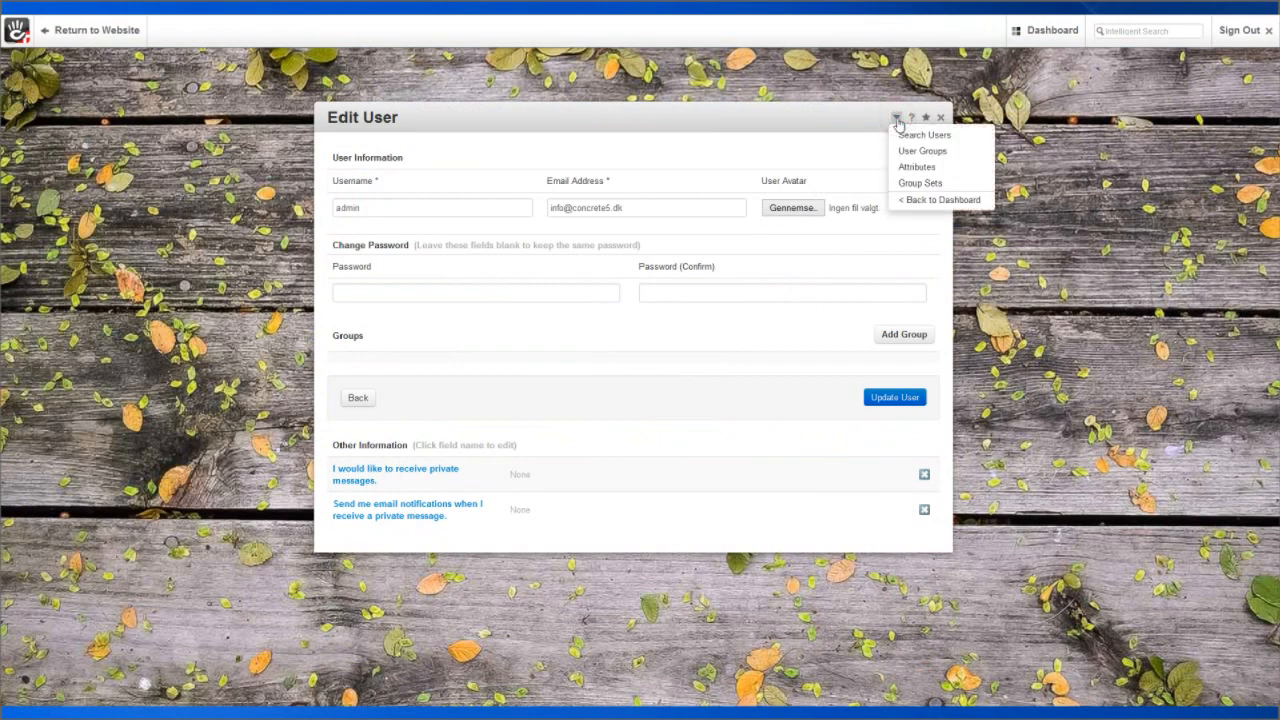
{"action": "left_click", "coordinate": [920, 152]}
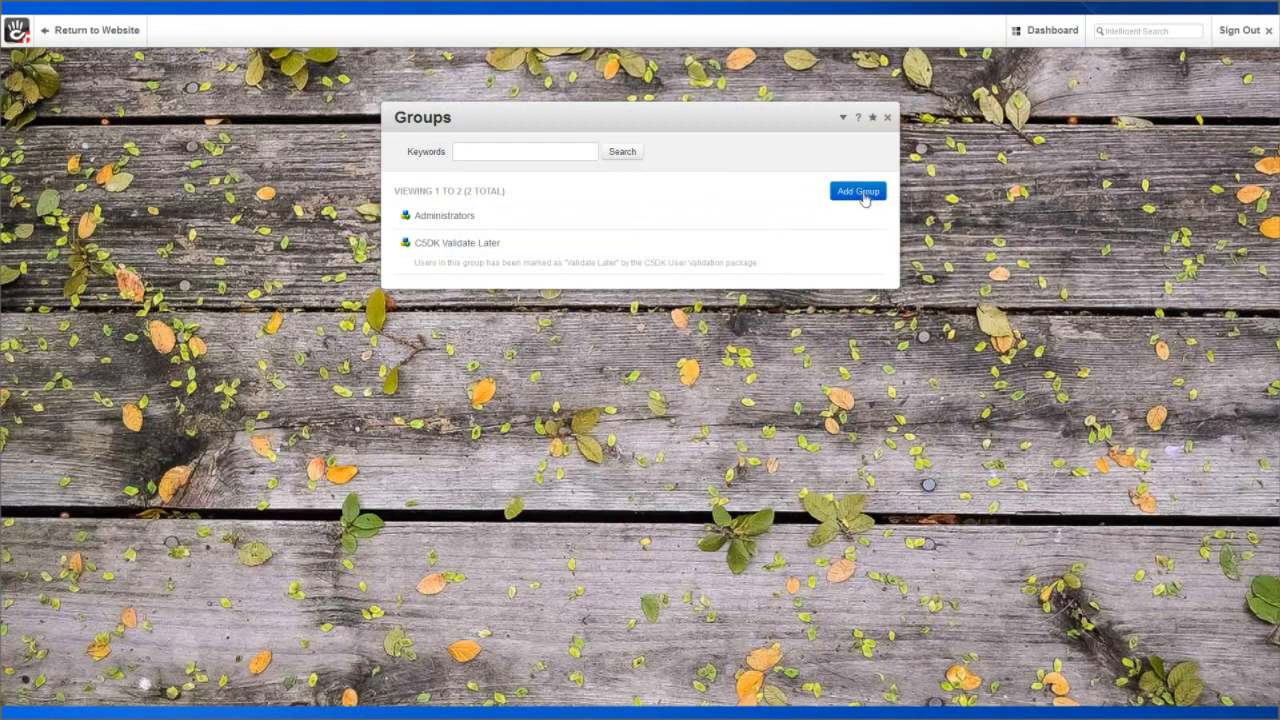
Add the group 'Users with forum access', described as for users able to write in the forum.
{"action": "left_click", "coordinate": [864, 195]}
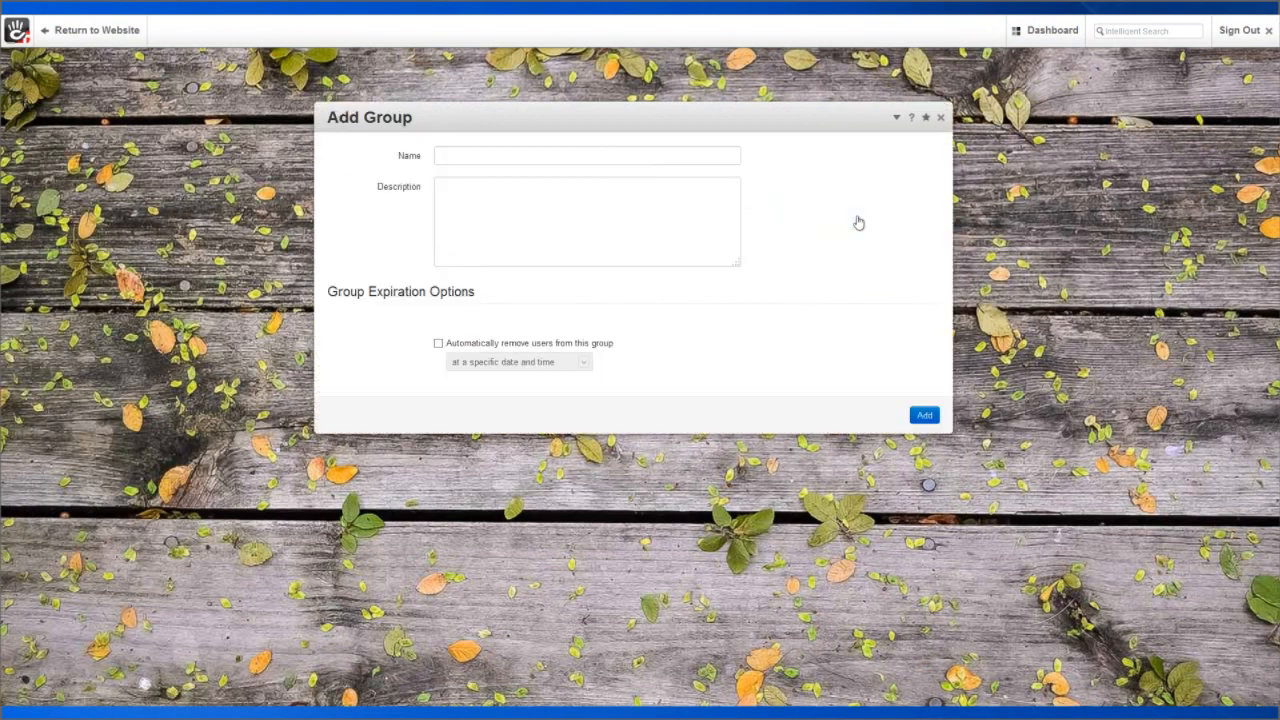
{"action": "left_click", "coordinate": [462, 156]}
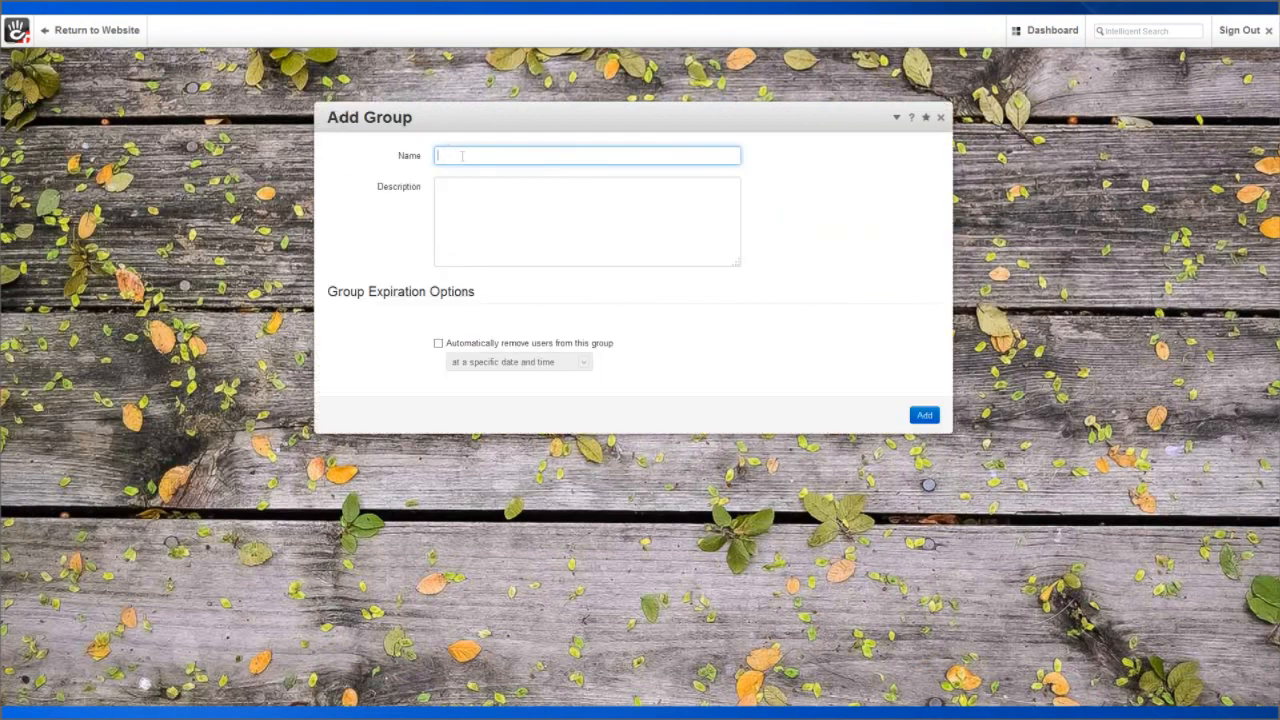
{"action": "type", "text": "Users with forum access"}
{"action": "left_click", "coordinate": [470, 201]}
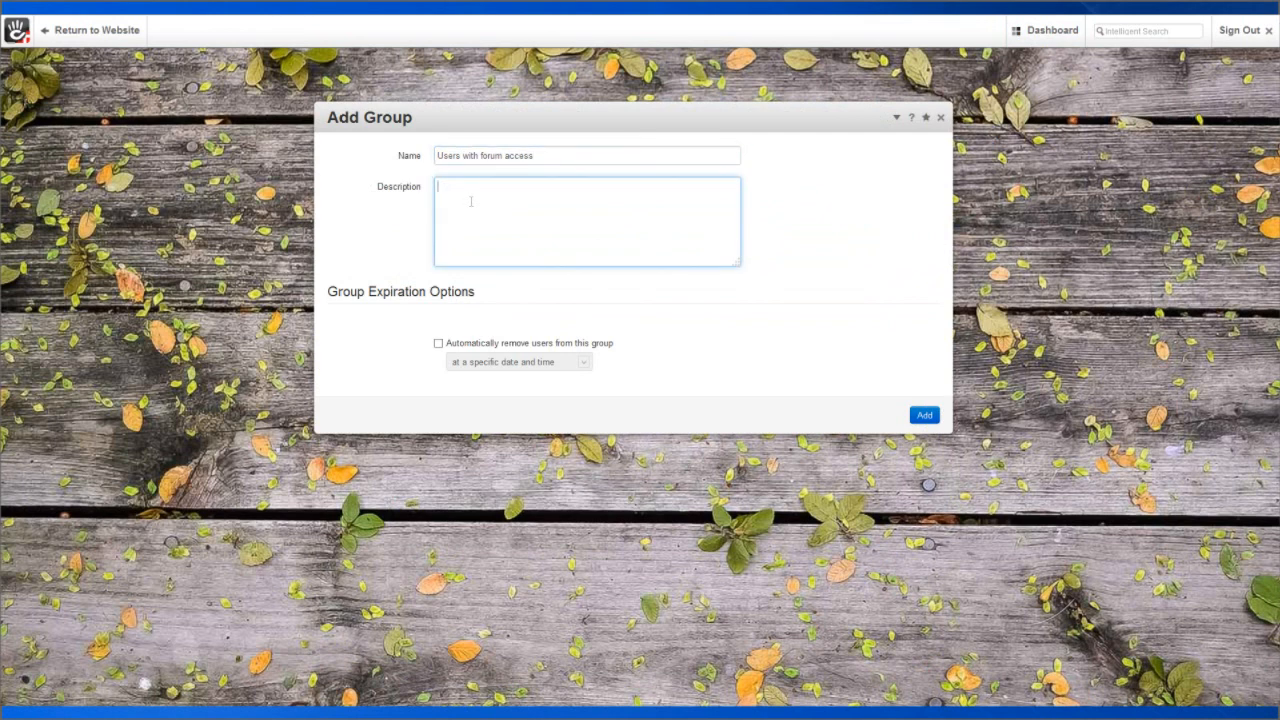
{"action": "type", "text": "This is a group for users that will be abl"}
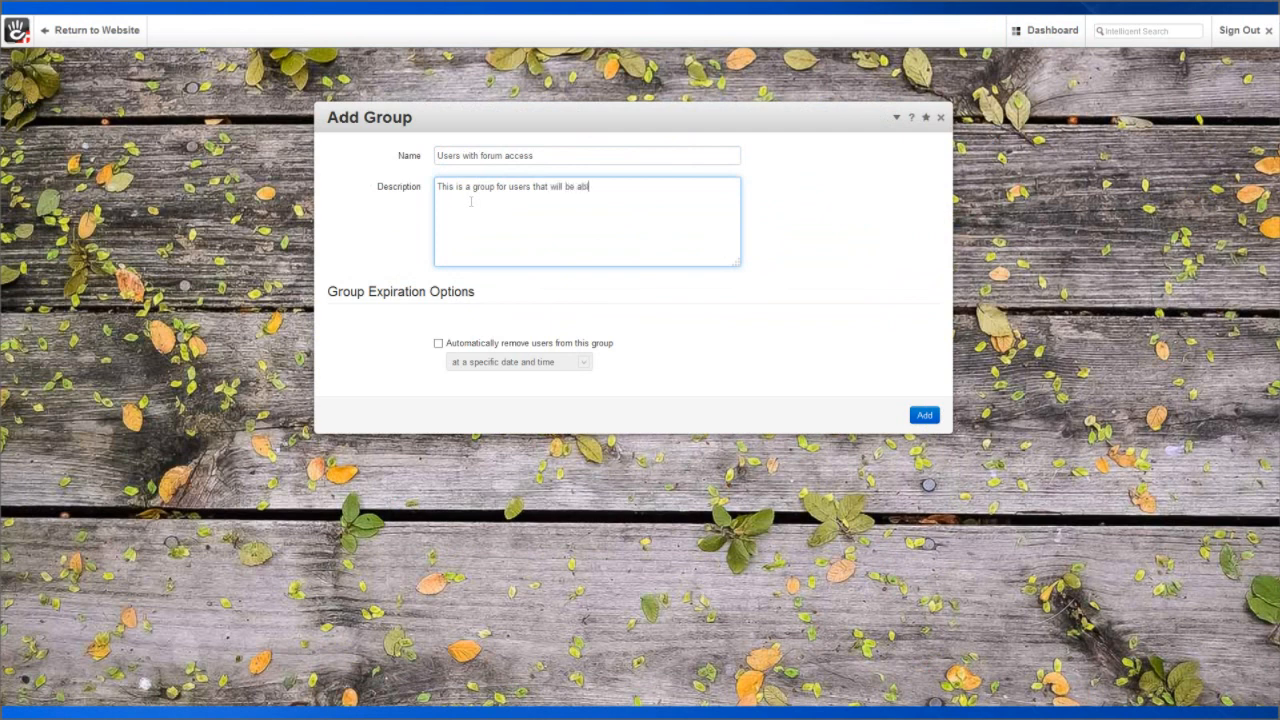
{"action": "type", "text": "e to write in the forum"}
{"action": "left_click", "coordinate": [925, 415]}
{"action": "left_click", "coordinate": [925, 416]}
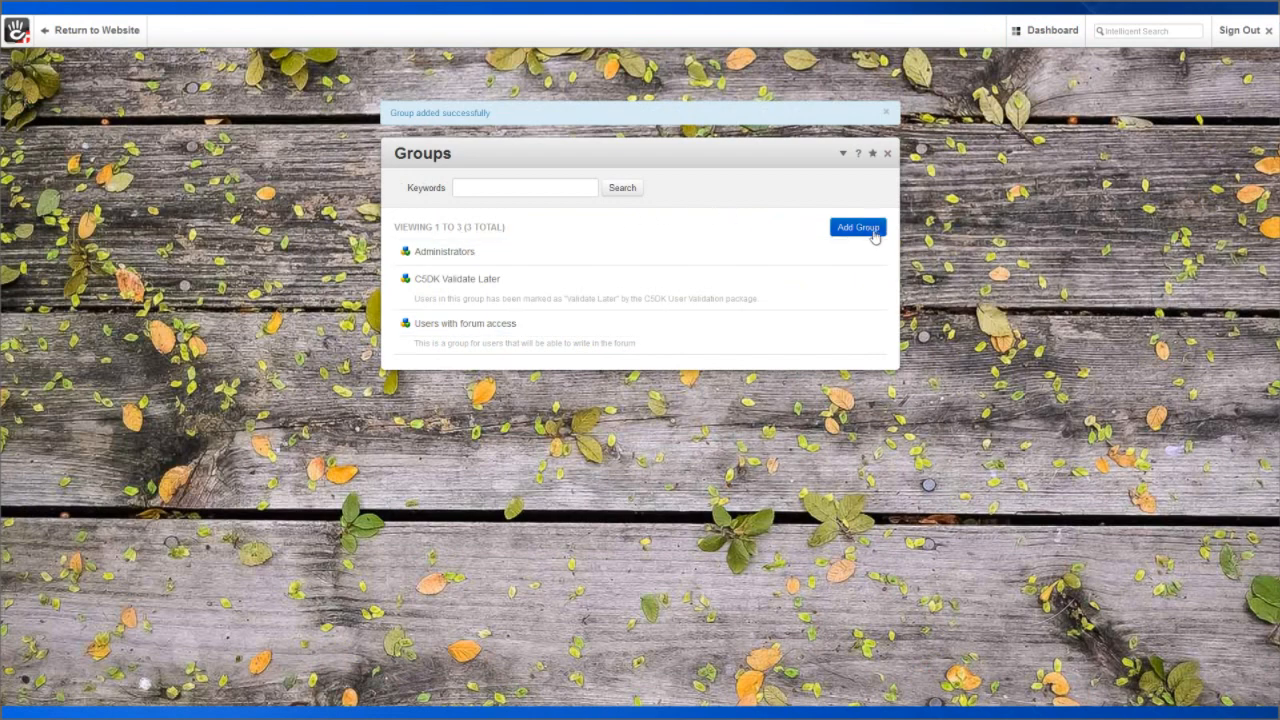
Add the 'Users that get a newsletter' group, fixing 'recieve' to 'receive' in its description.
{"action": "left_click", "coordinate": [870, 232]}
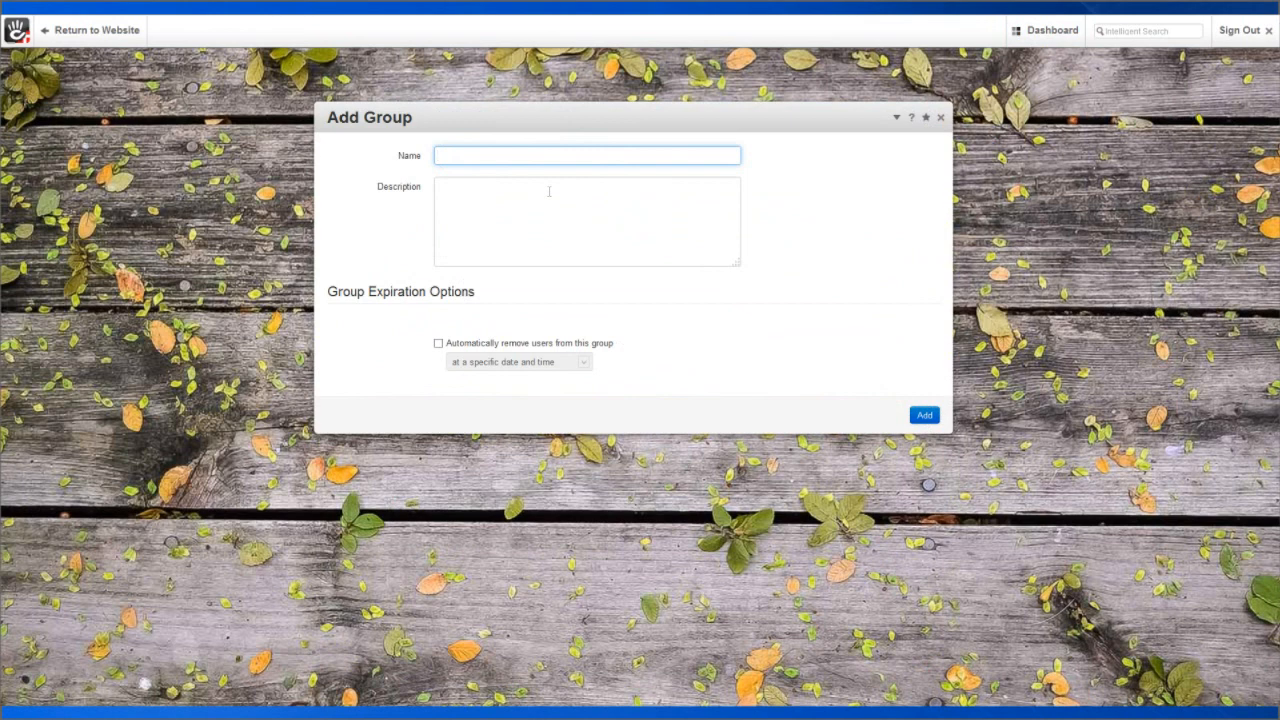
{"action": "type", "text": "Users"}
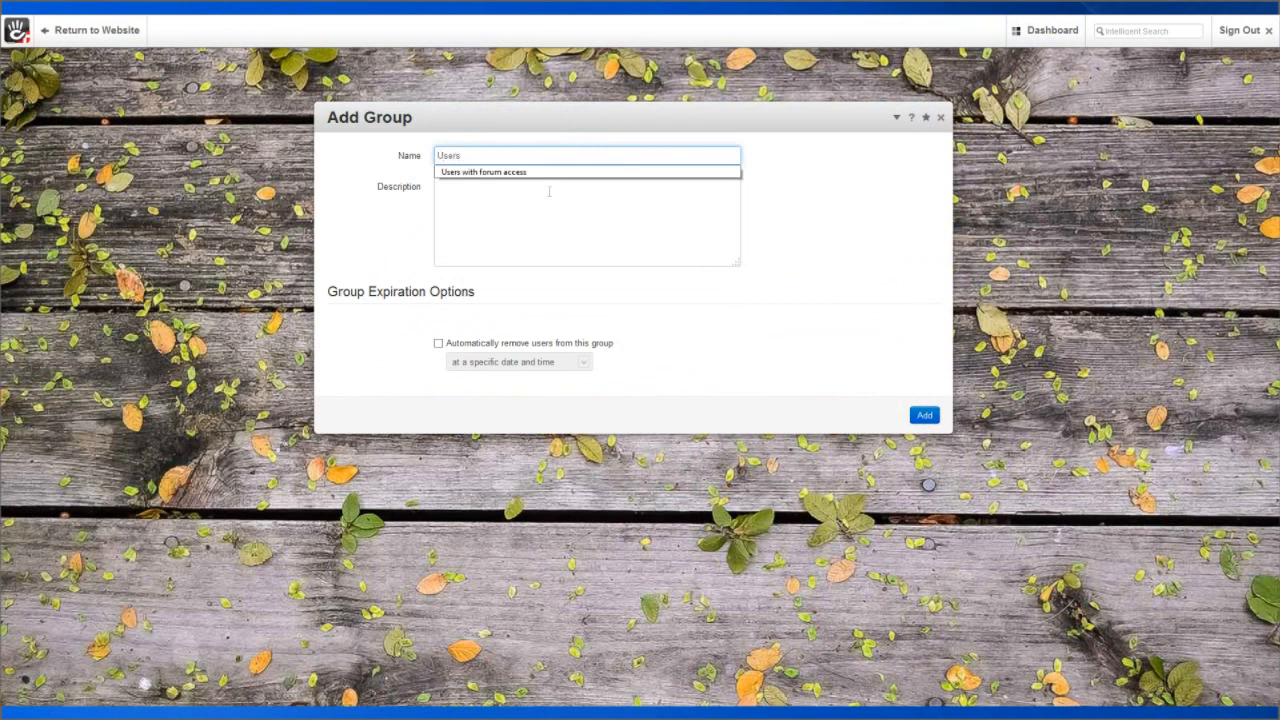
{"action": "type", "text": " that ge"}
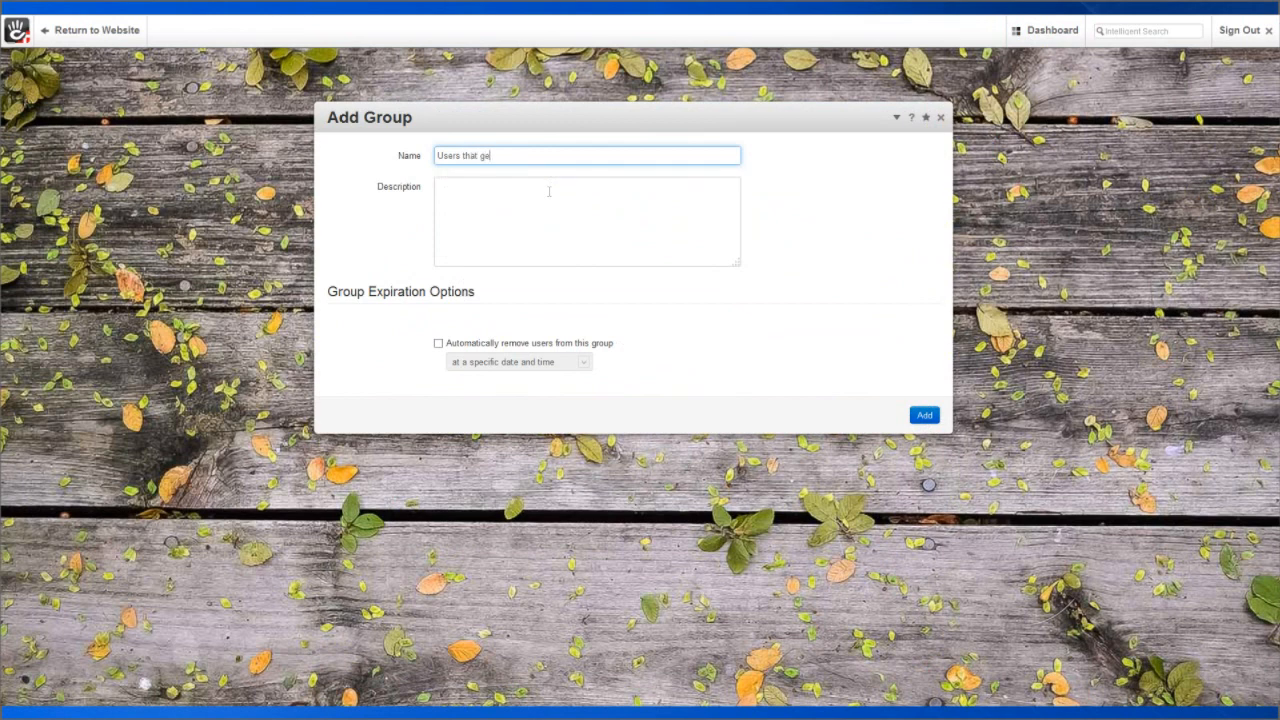
{"action": "type", "text": "t a newsletter"}
{"action": "left_click", "coordinate": [542, 191]}
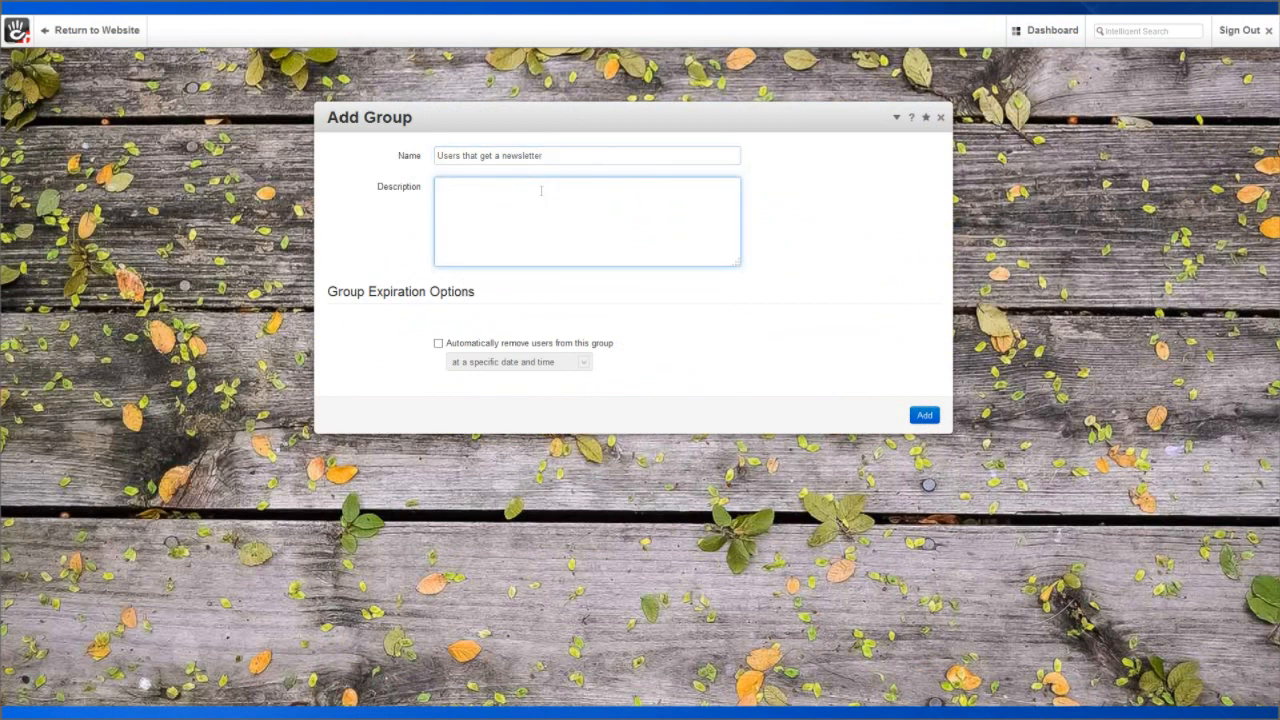
{"action": "type", "text": "This is the group for users that will recieve "}
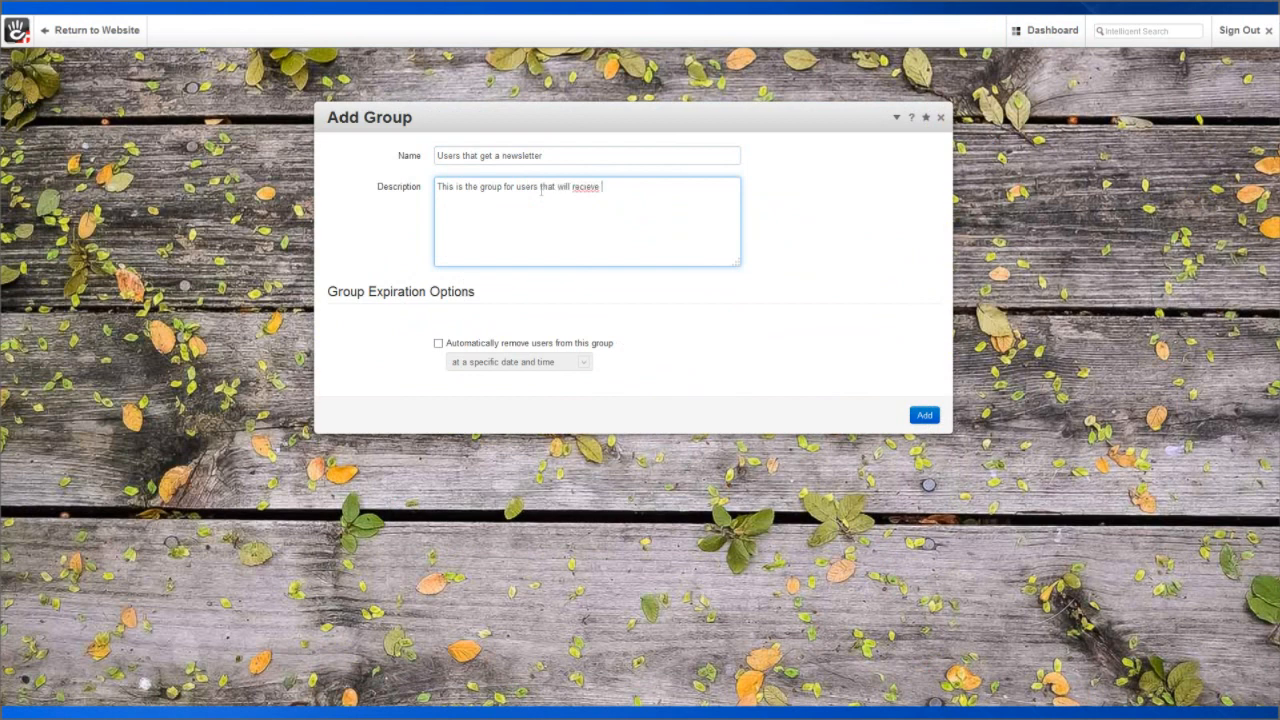
{"action": "type", "text": "a newsletter"}
{"action": "right_click", "coordinate": [580, 188]}
{"action": "left_click", "coordinate": [619, 201]}
{"action": "left_click", "coordinate": [926, 417]}
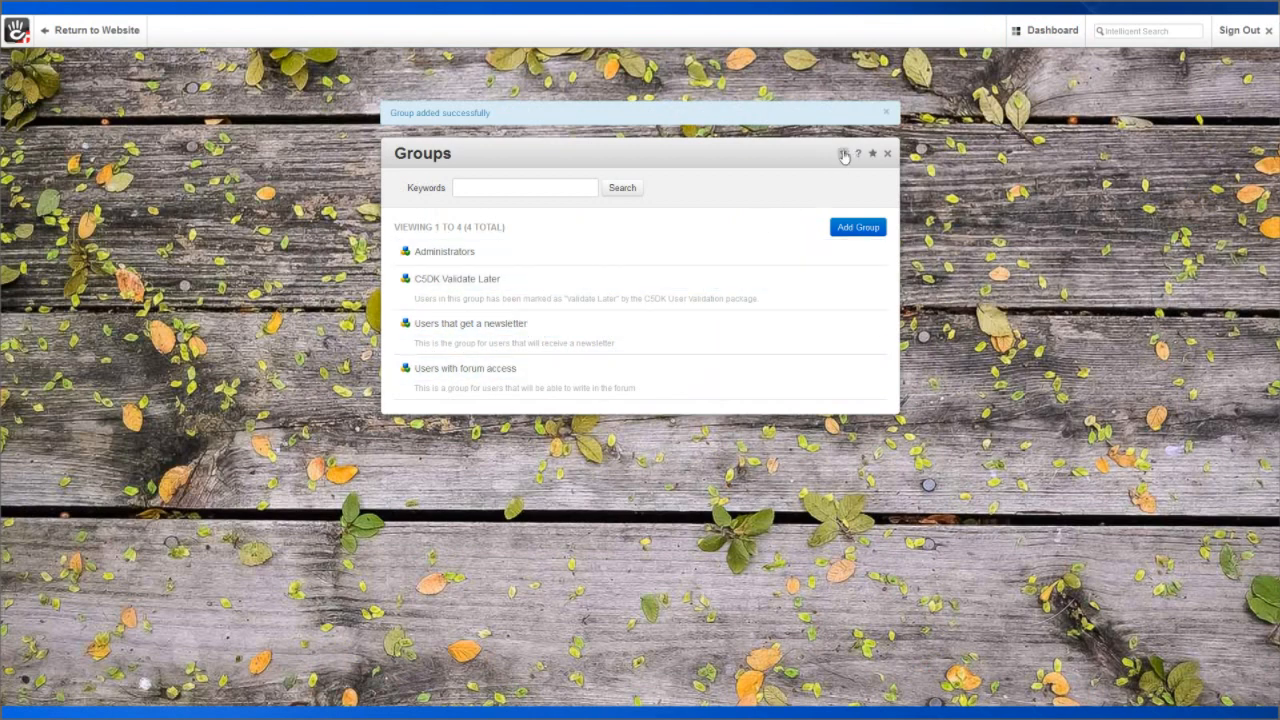
{"action": "left_click", "coordinate": [843, 154]}
Browse the User Attributes page and its attribute type list, then return to the Dashboard.
{"action": "left_click", "coordinate": [869, 204]}
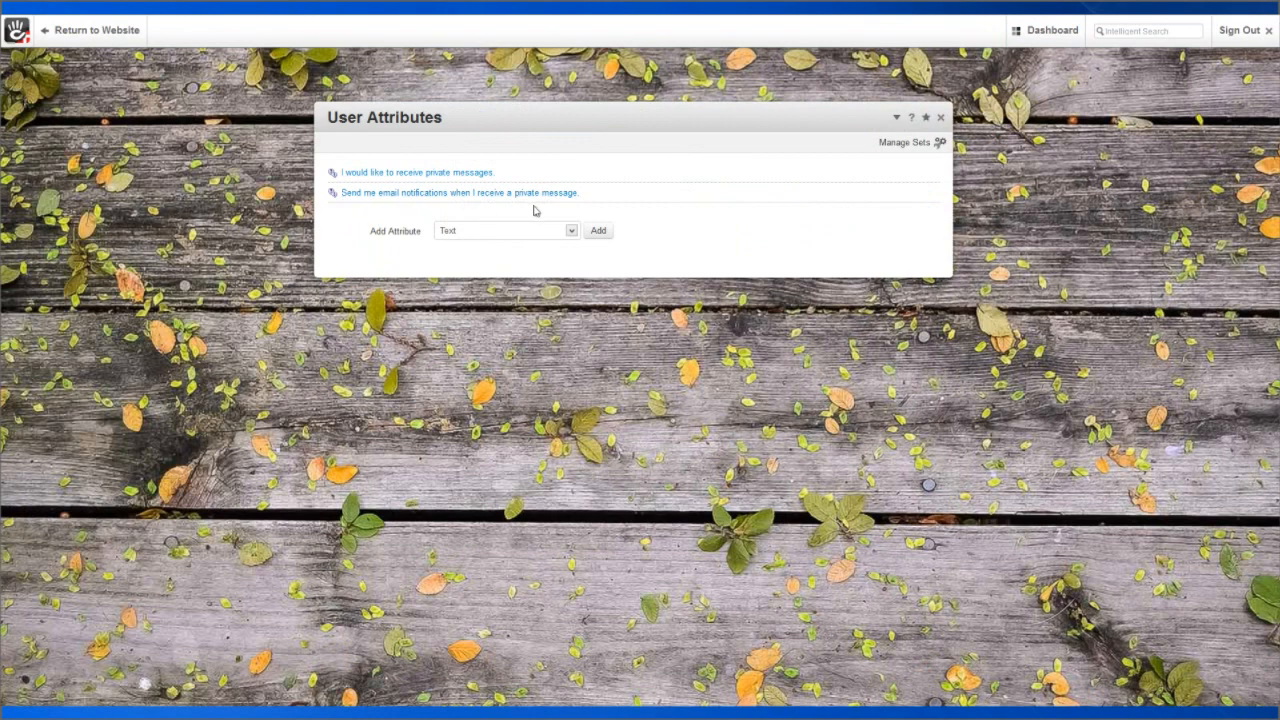
{"action": "left_click", "coordinate": [572, 231]}
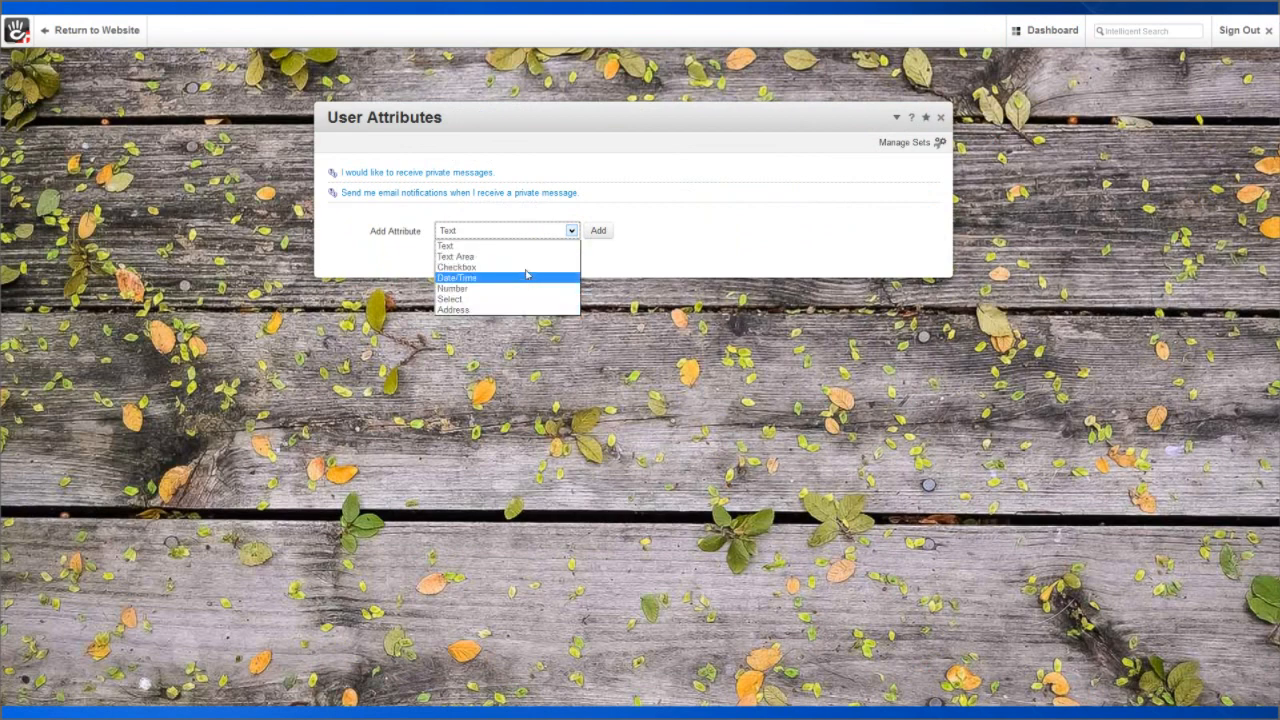
{"action": "left_click", "coordinate": [708, 236]}
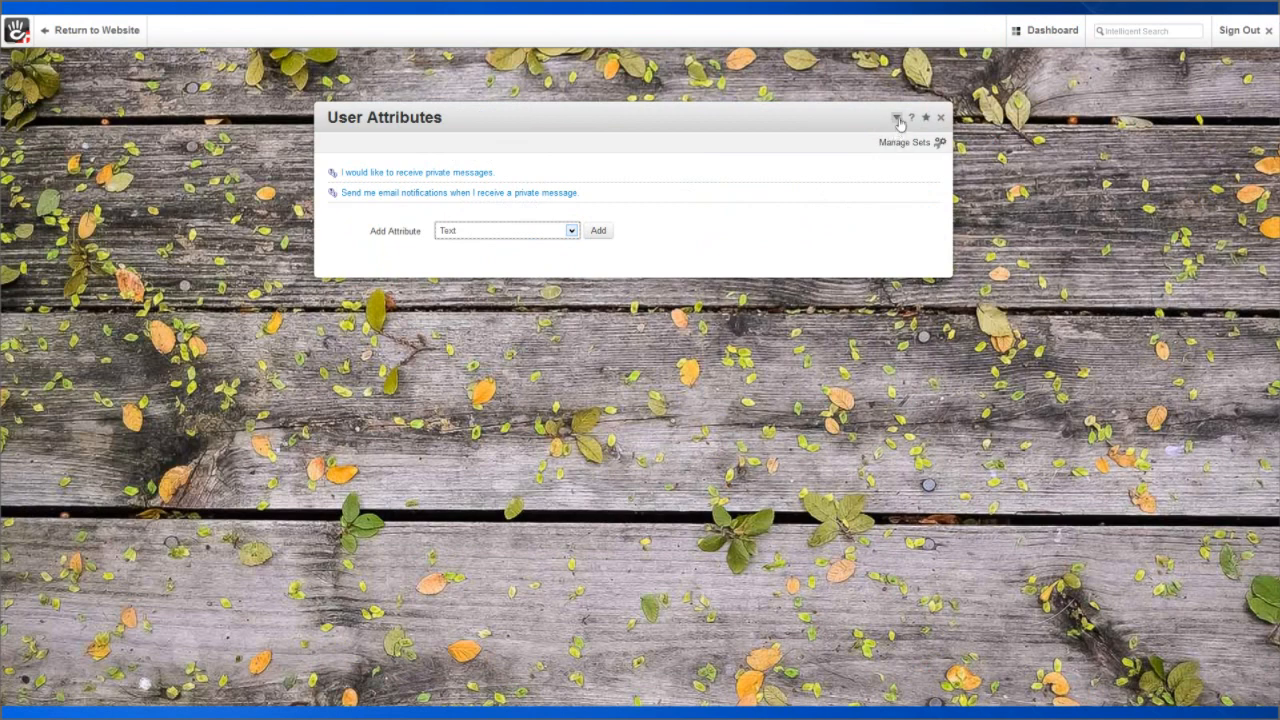
{"action": "left_click", "coordinate": [1046, 30]}
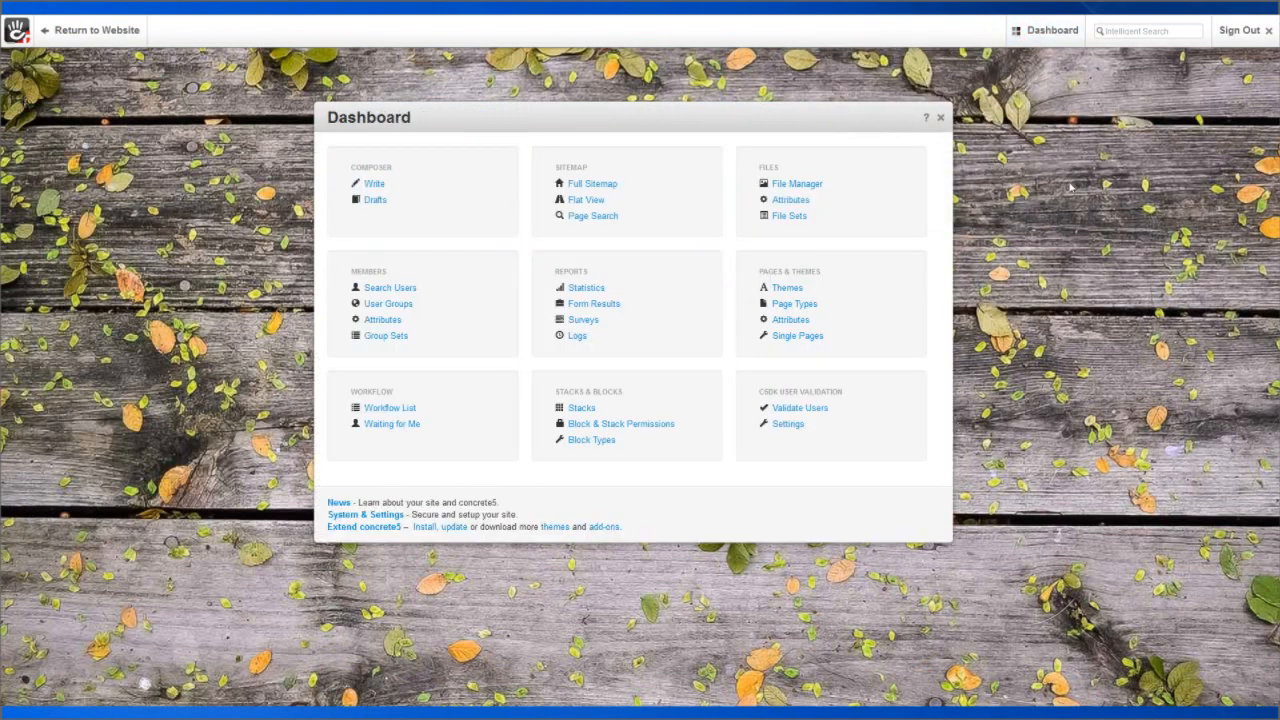
Show and pre-check the newsletter and forum groups, and show both private-message attributes.
{"action": "left_click", "coordinate": [783, 425]}
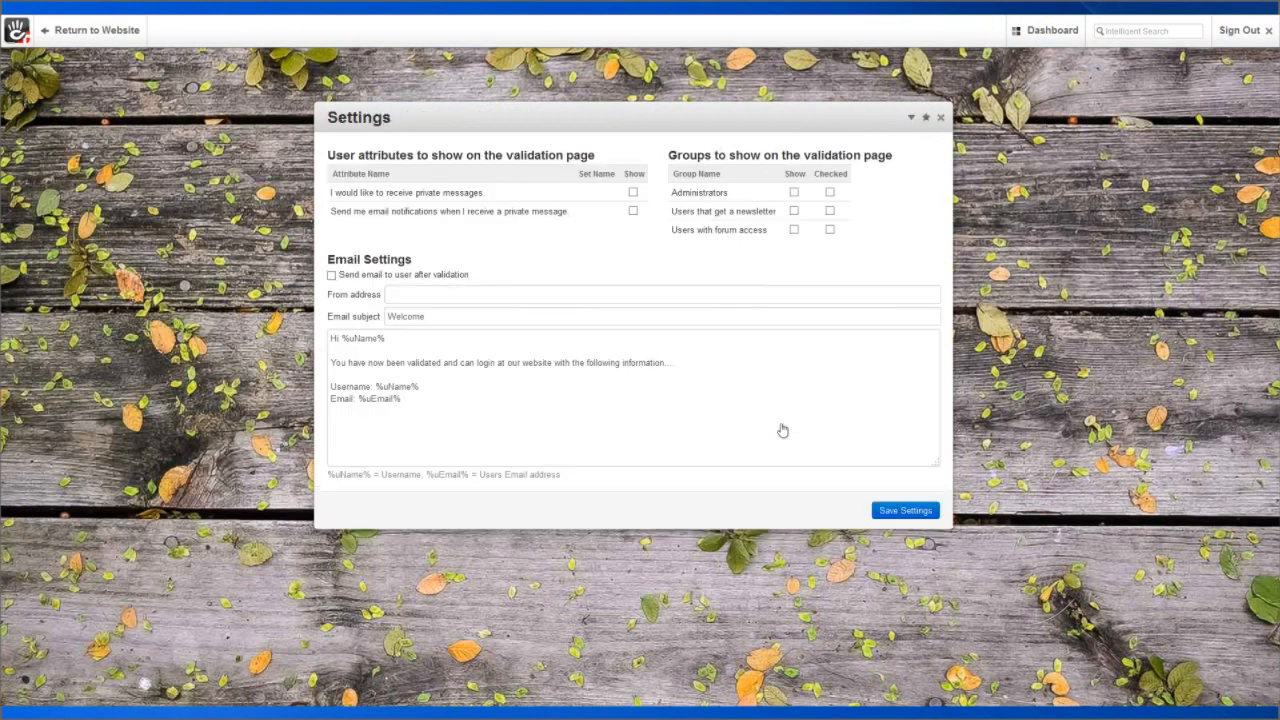
{"action": "left_click", "coordinate": [794, 211]}
{"action": "left_click", "coordinate": [794, 229]}
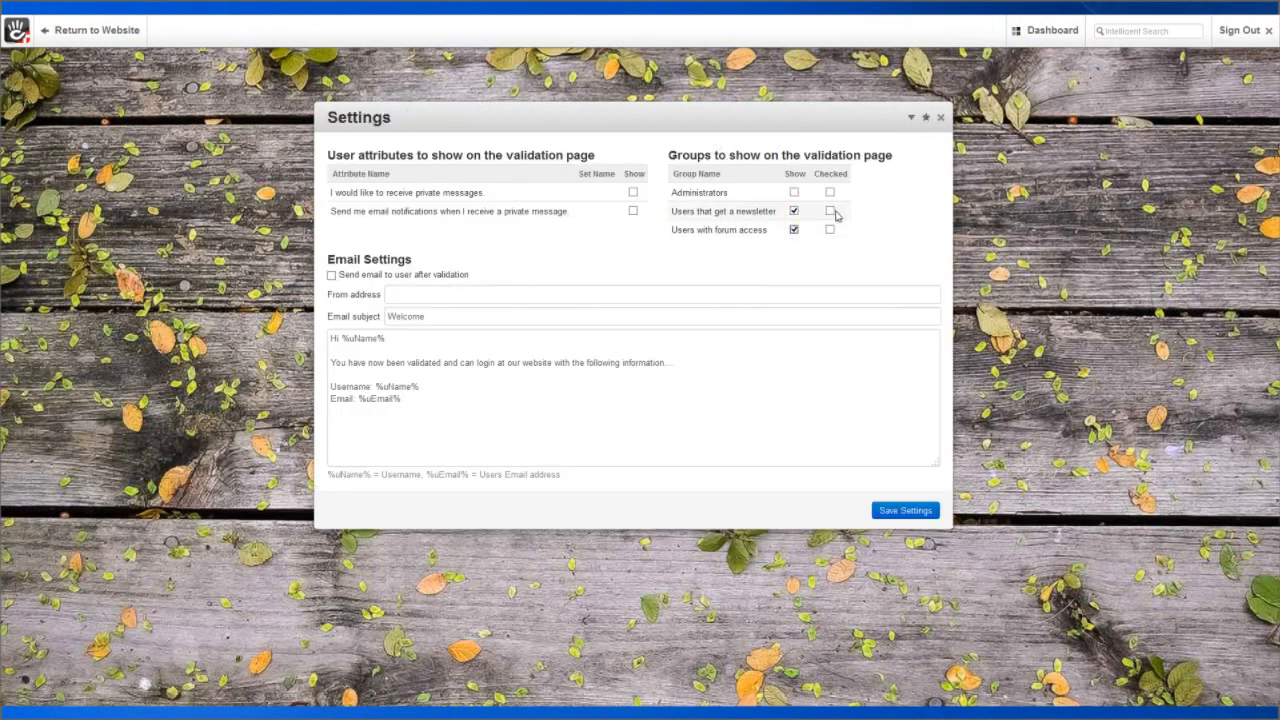
{"action": "left_click", "coordinate": [830, 211]}
{"action": "left_click", "coordinate": [830, 229]}
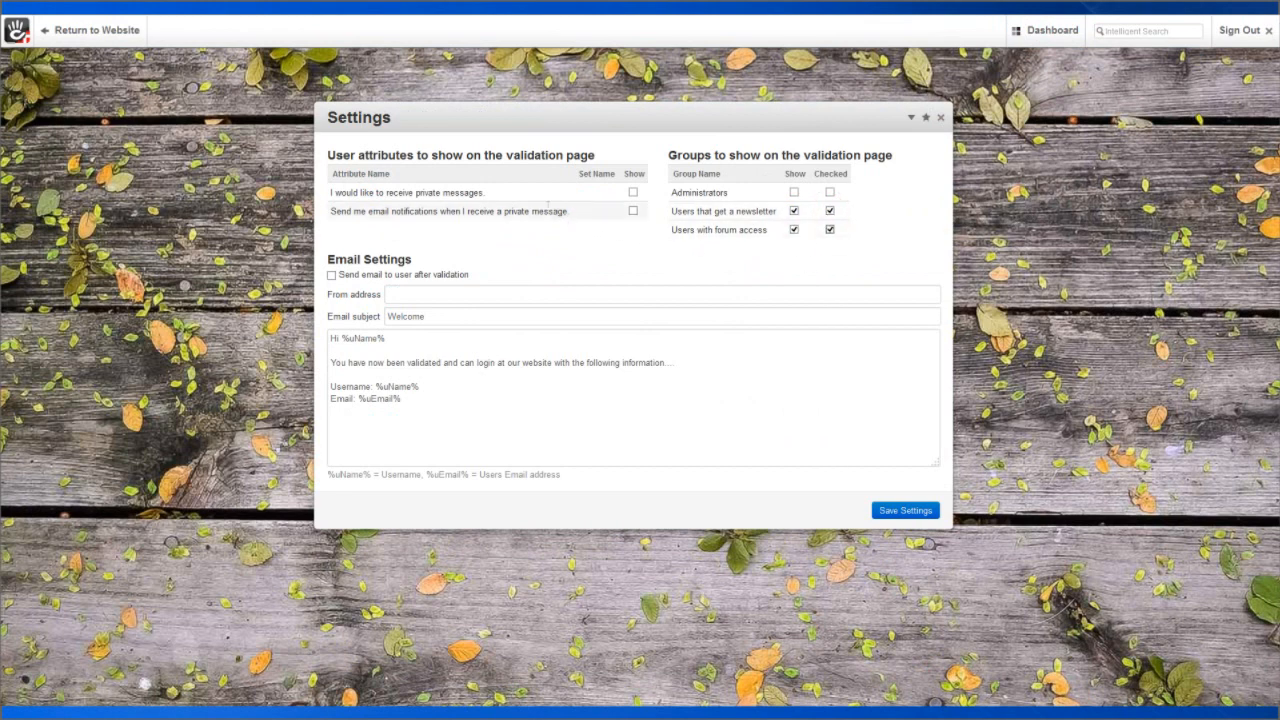
{"action": "left_click", "coordinate": [633, 192]}
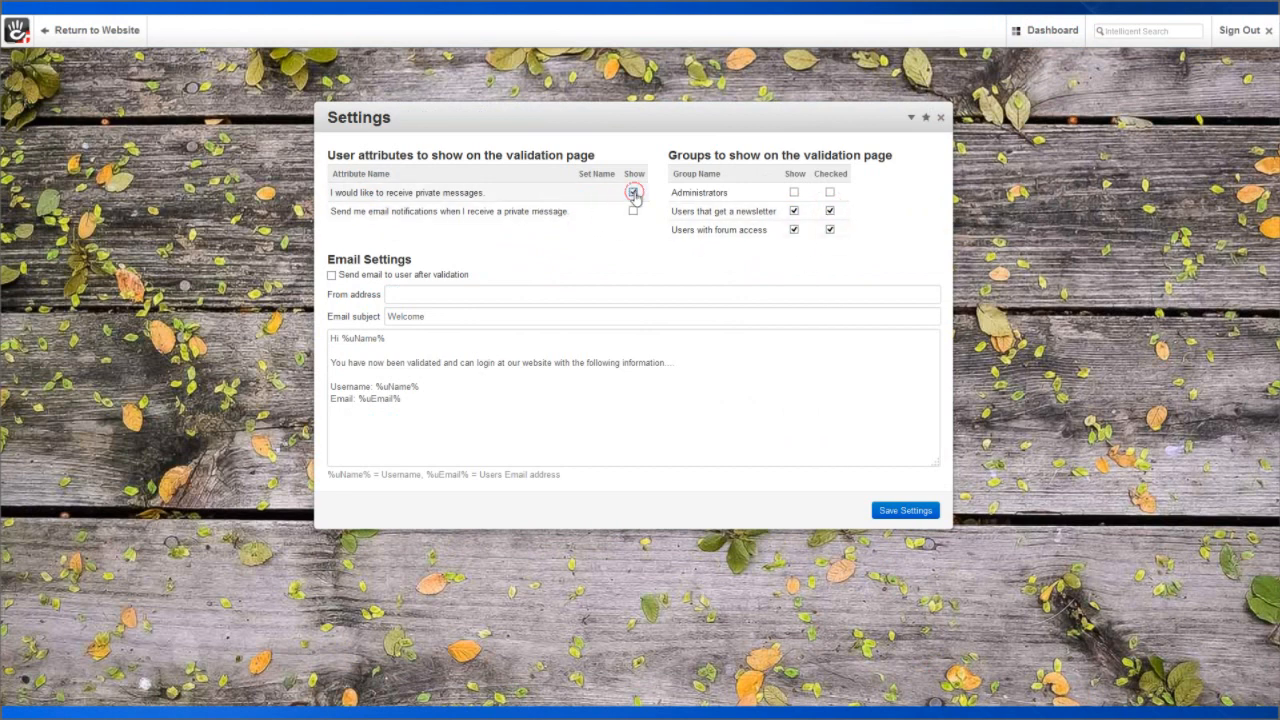
{"action": "left_click", "coordinate": [633, 211]}
Pick the suggested sender address, set subject 'Welcome to our website', and enable the validation e-mail.
{"action": "left_click", "coordinate": [525, 293]}
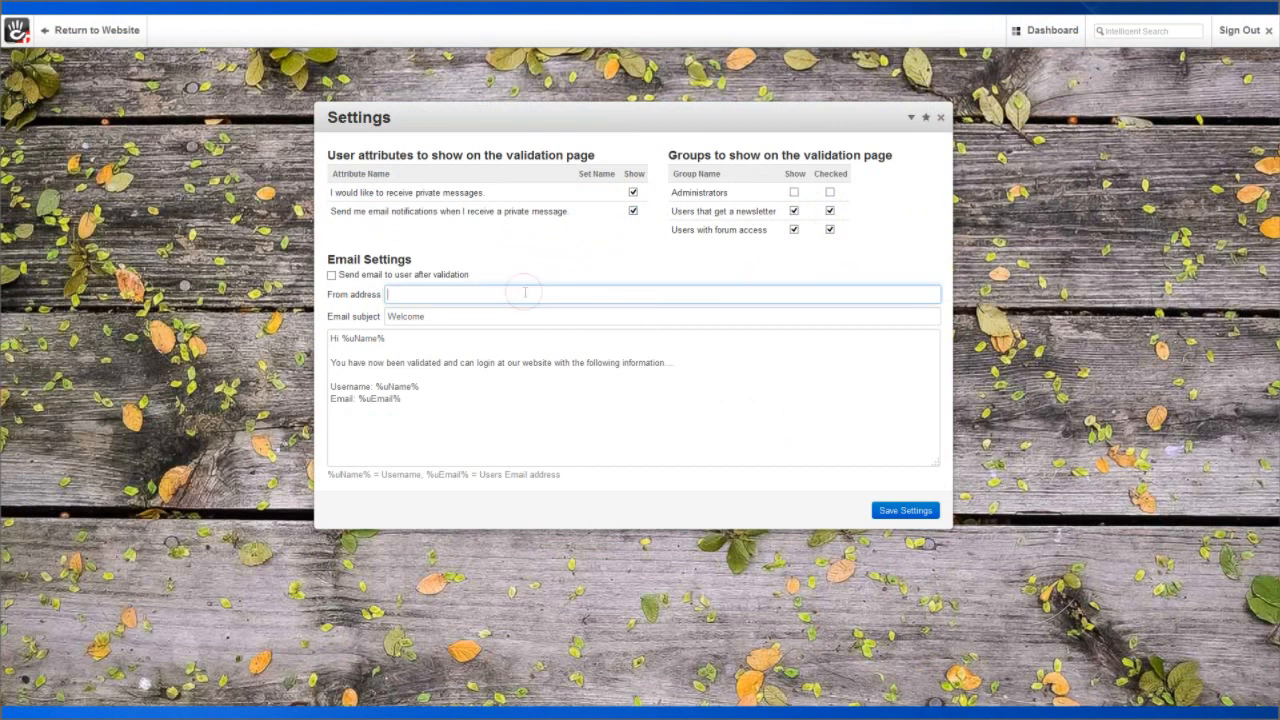
{"action": "type", "text": "i"}
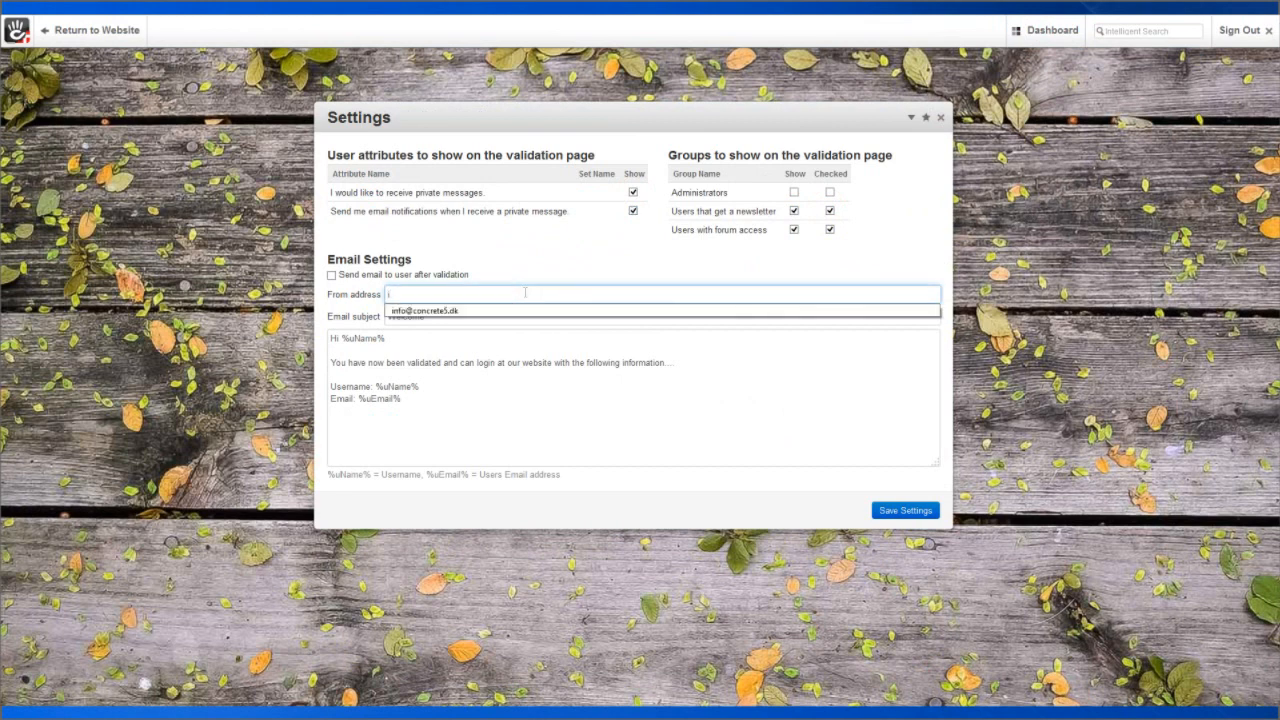
{"action": "left_click", "coordinate": [471, 312]}
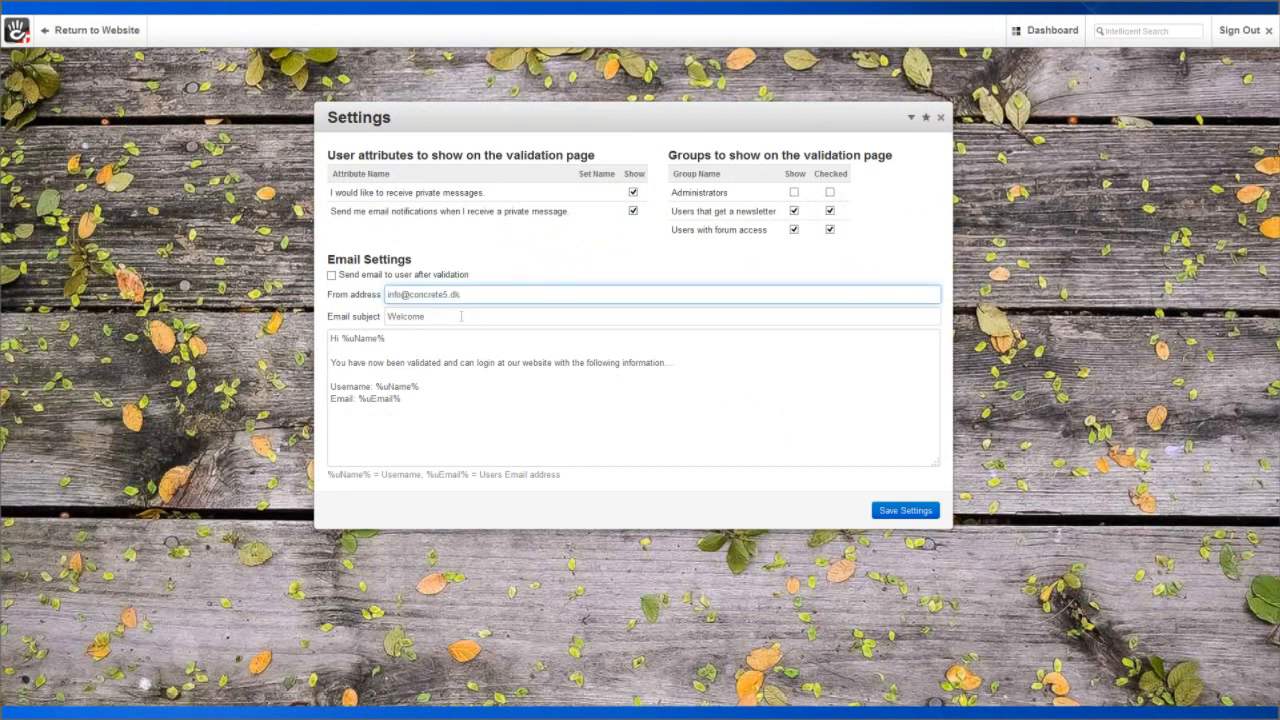
{"action": "left_click", "coordinate": [461, 316]}
{"action": "type", "text": "t"}
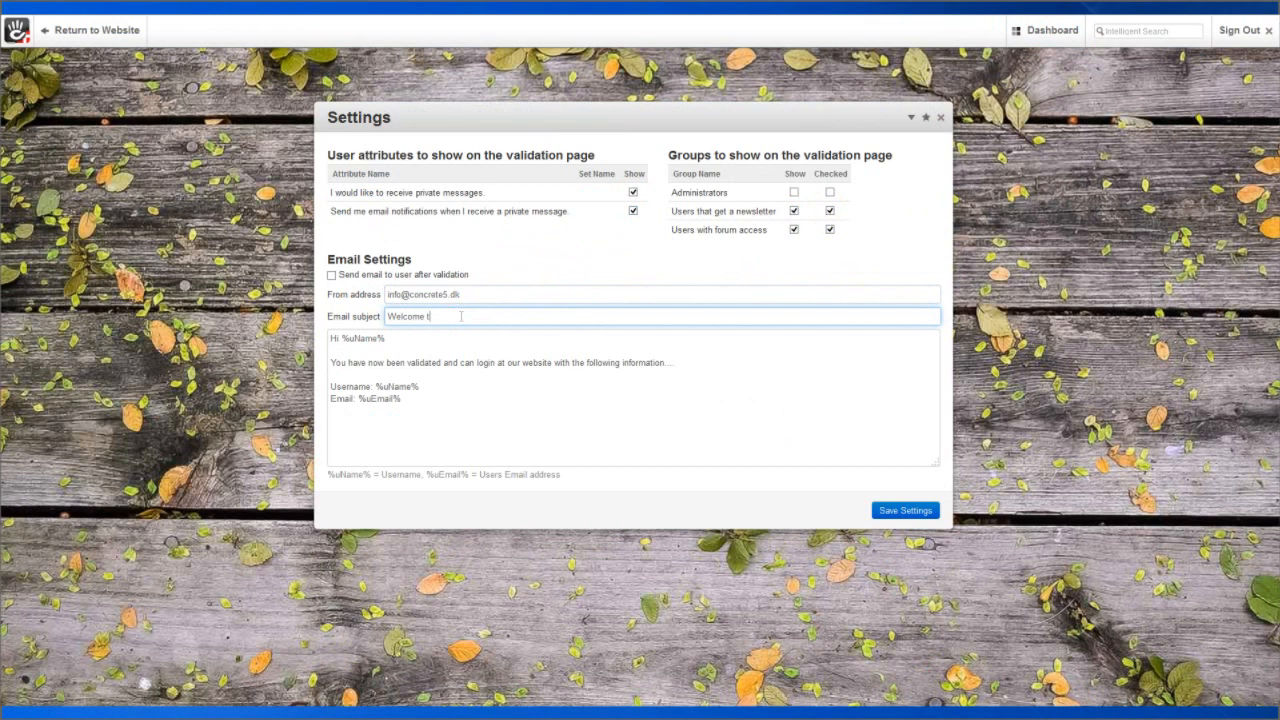
{"action": "type", "text": "o our website"}
{"action": "left_click", "coordinate": [331, 274]}
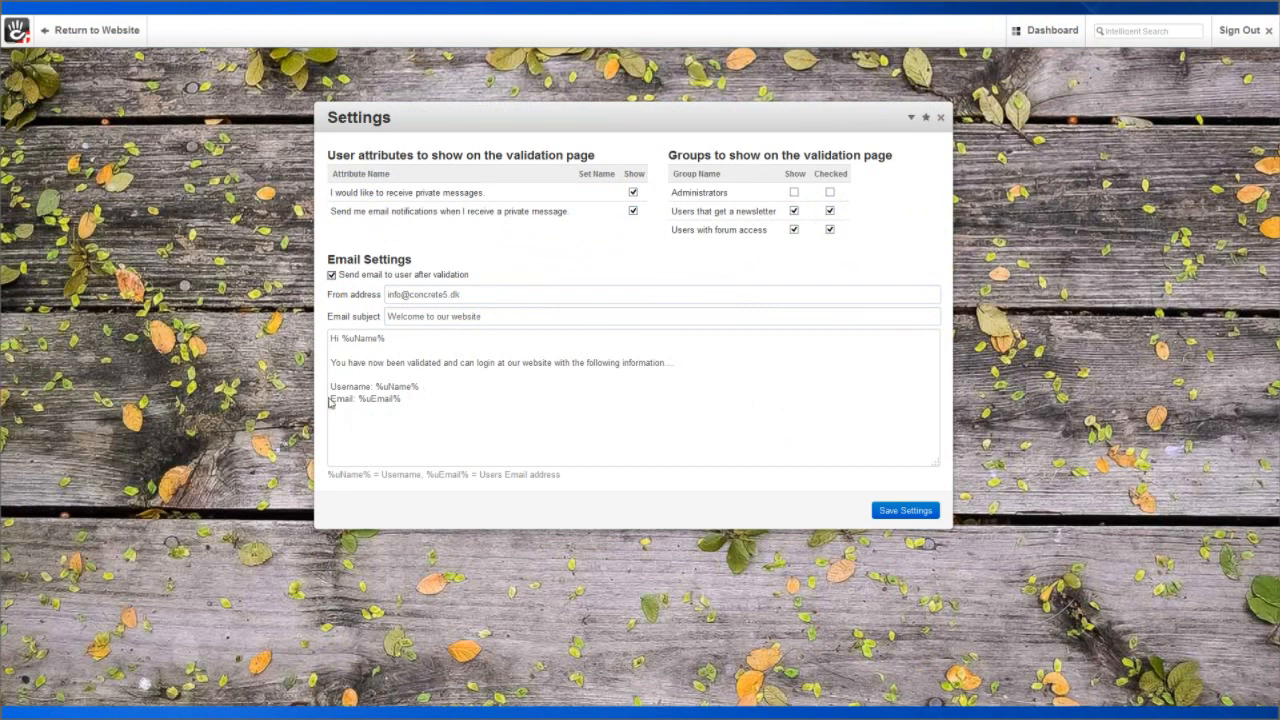
Append 'And the password that you supplied when registered' to the e-mail body and save.
{"action": "left_click", "coordinate": [412, 398]}
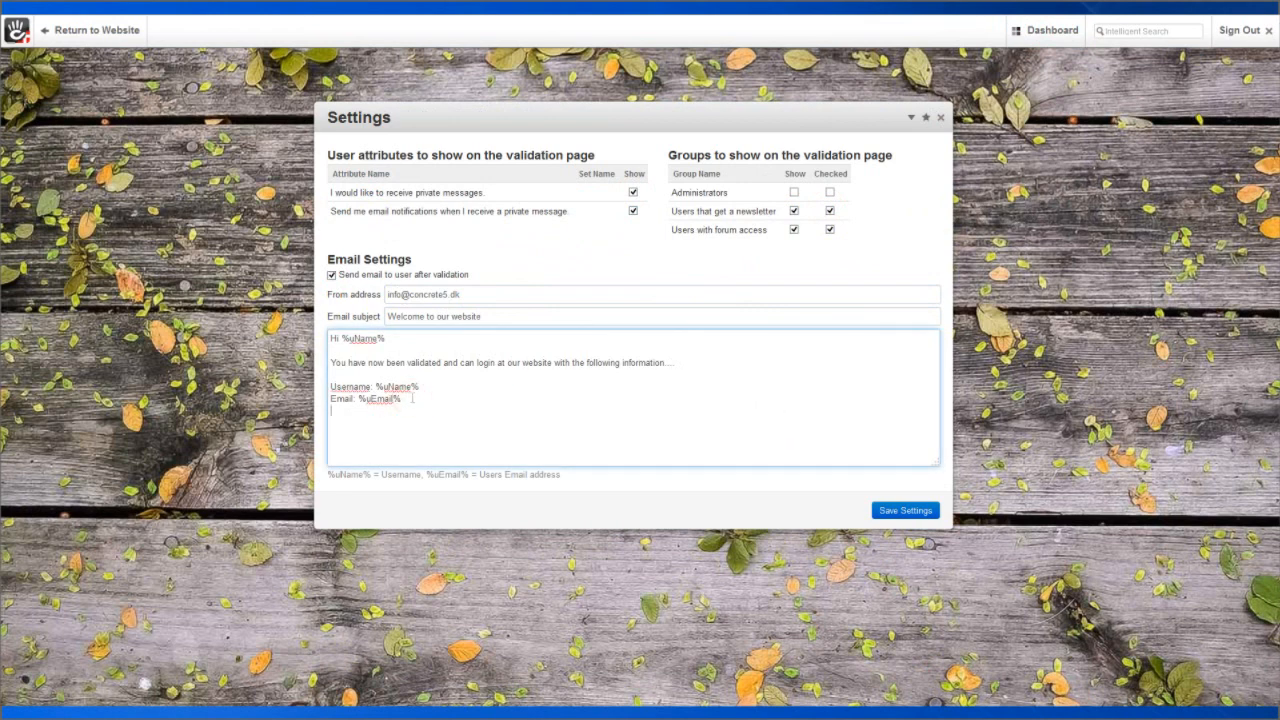
{"action": "key", "text": "Return"}
{"action": "key", "text": "Return"}
{"action": "type", "text": "And the password that you supplied when"}
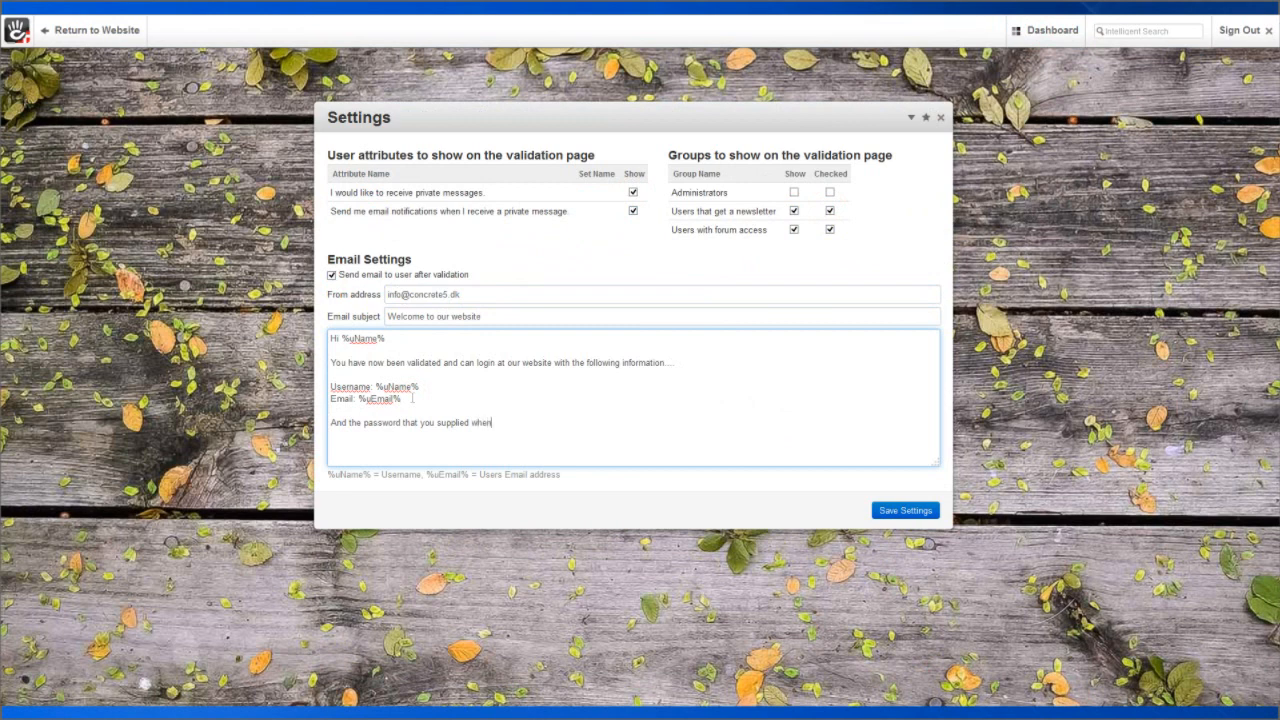
{"action": "type", "text": " registered!"}
{"action": "left_click", "coordinate": [900, 512]}
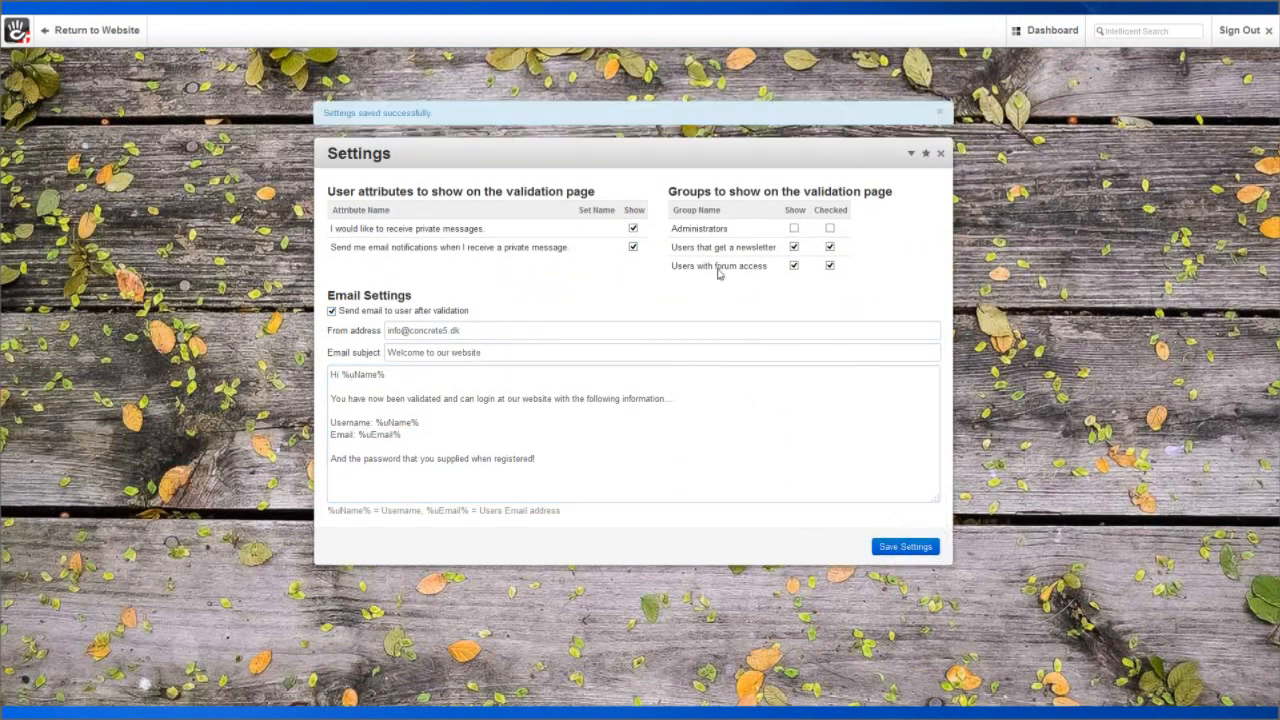
Open Validate Users from the Settings menu, confirm none are pending, then sign out.
{"action": "left_click", "coordinate": [912, 154]}
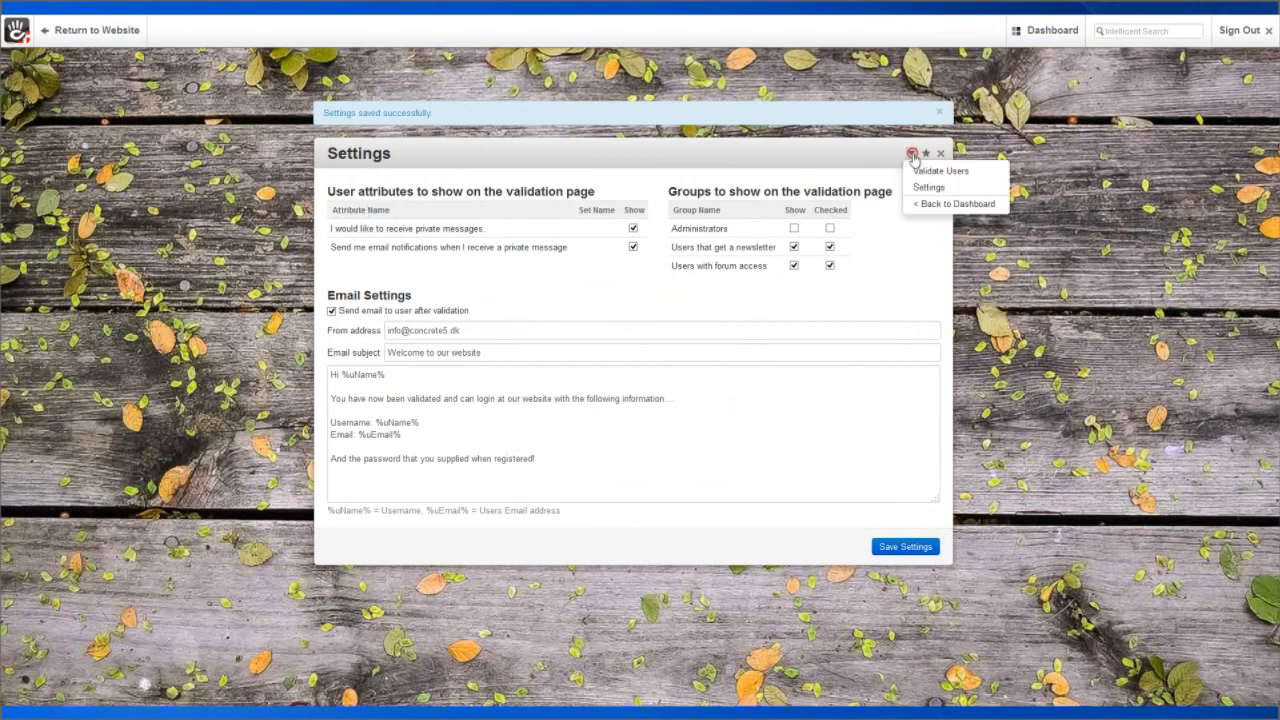
{"action": "left_click", "coordinate": [928, 173]}
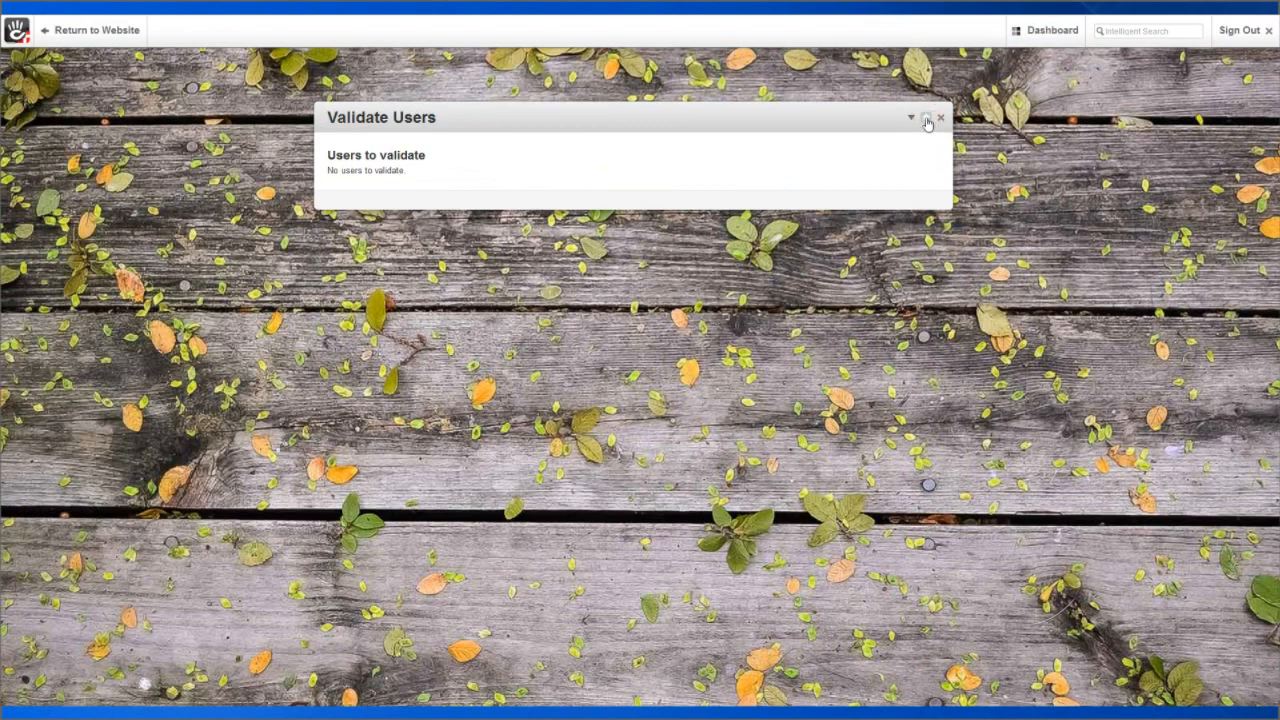
{"action": "mouse_move", "coordinate": [1042, 32]}
{"action": "left_click", "coordinate": [1239, 30]}
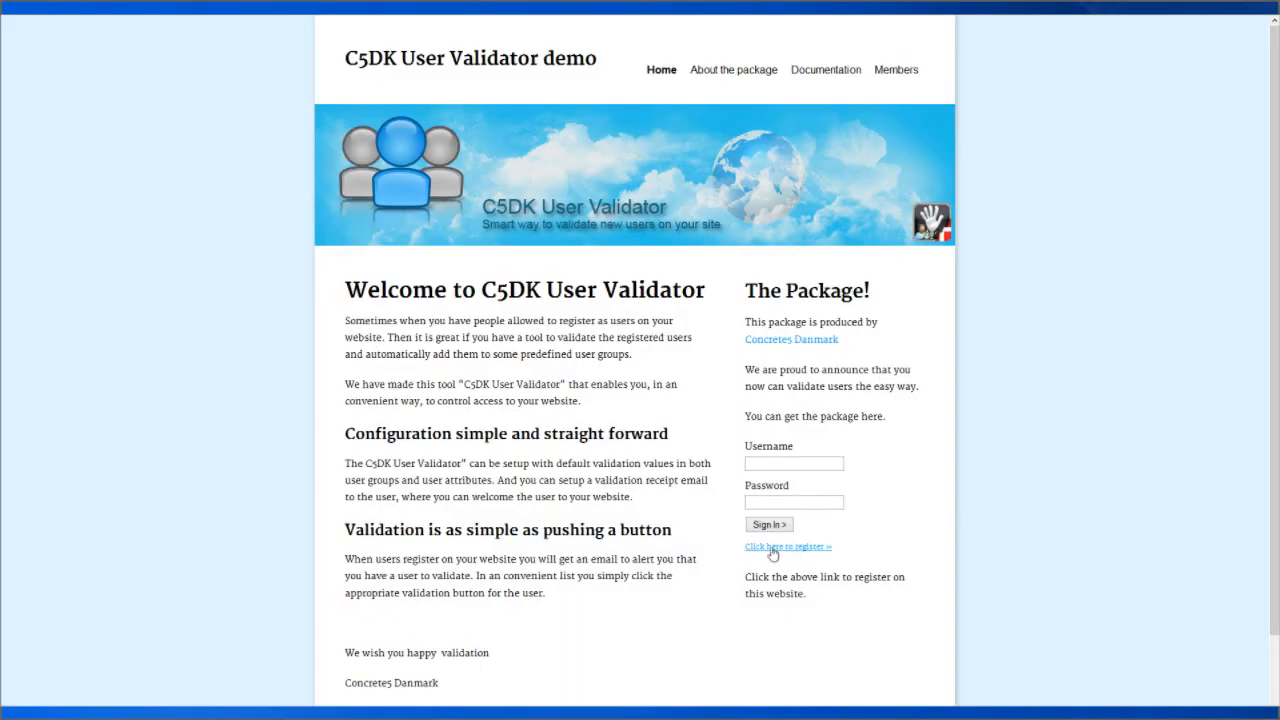
Open the registration form and enter username Demouser, an e-mail address and a matching password.
{"action": "left_click", "coordinate": [773, 548]}
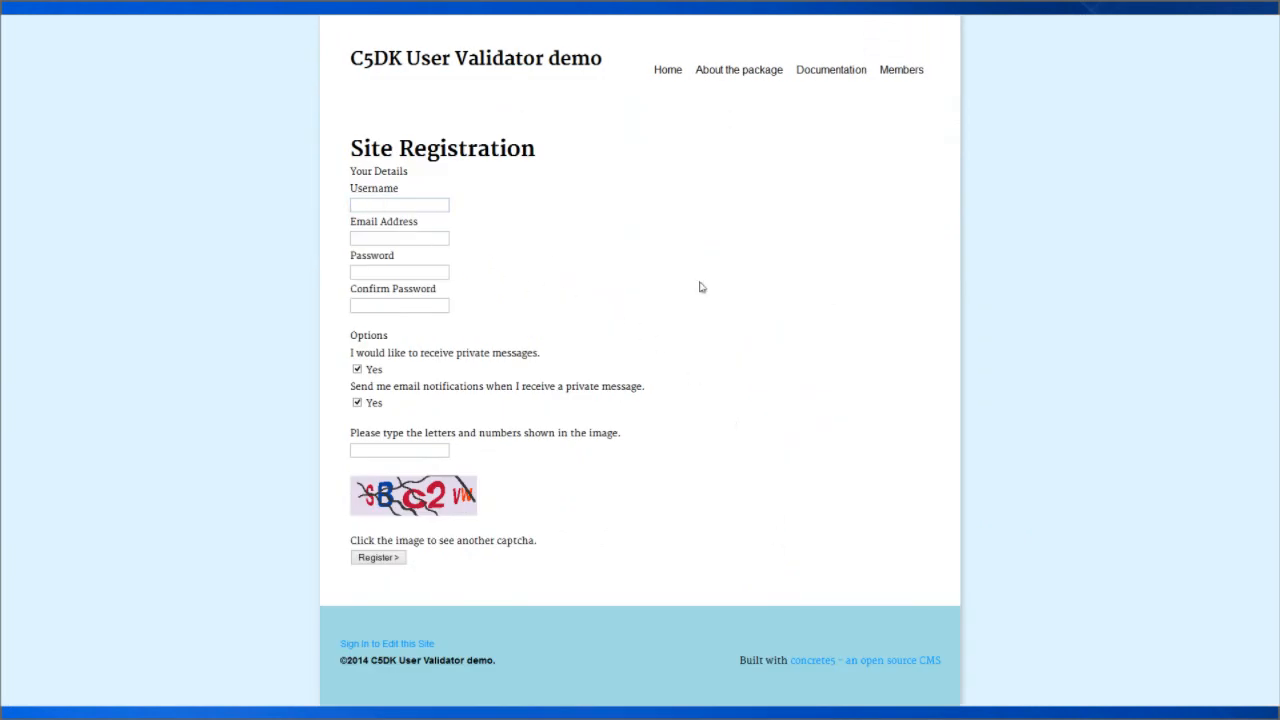
{"action": "type", "text": "Demouser1"}
{"action": "left_click", "coordinate": [370, 240]}
{"action": "type", "text": "demo@domain.com"}
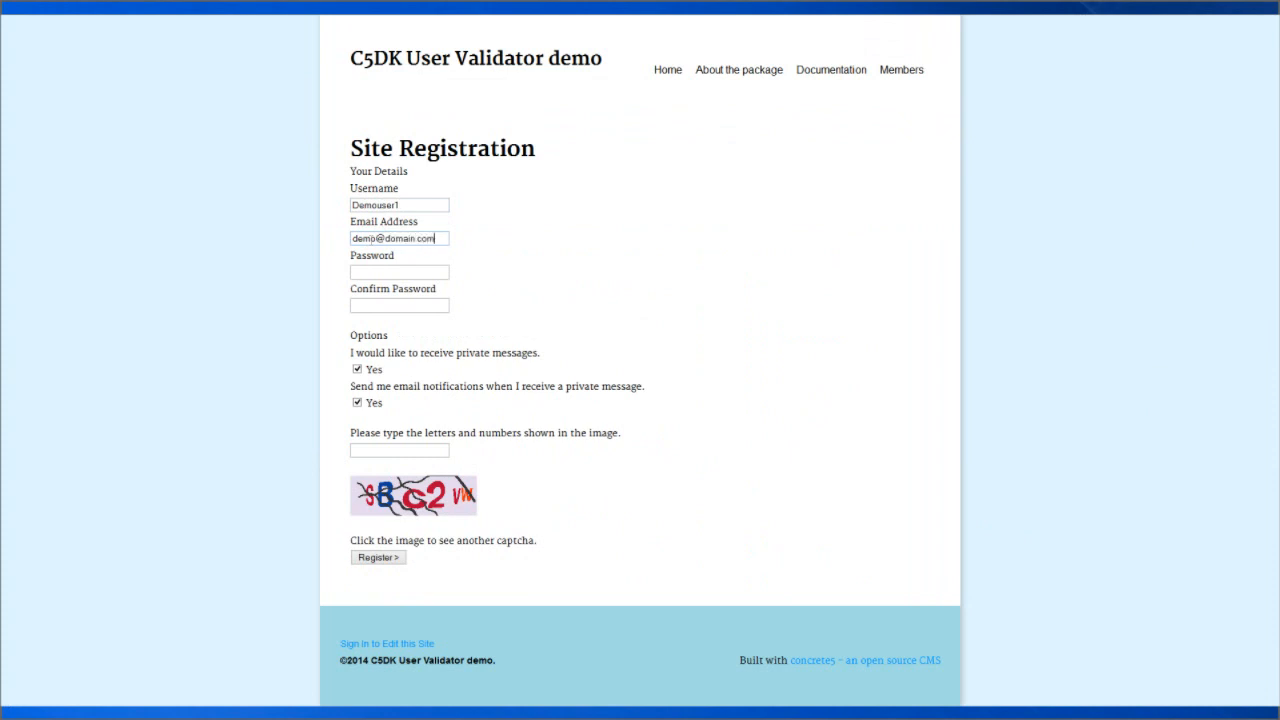
{"action": "left_click", "coordinate": [364, 271]}
{"action": "type", "text": "******"}
{"action": "left_click", "coordinate": [379, 304]}
{"action": "type", "text": "******"}
Enter the captcha code 'bc', submit the registration, and decline saving the password.
{"action": "type", "text": "b"}
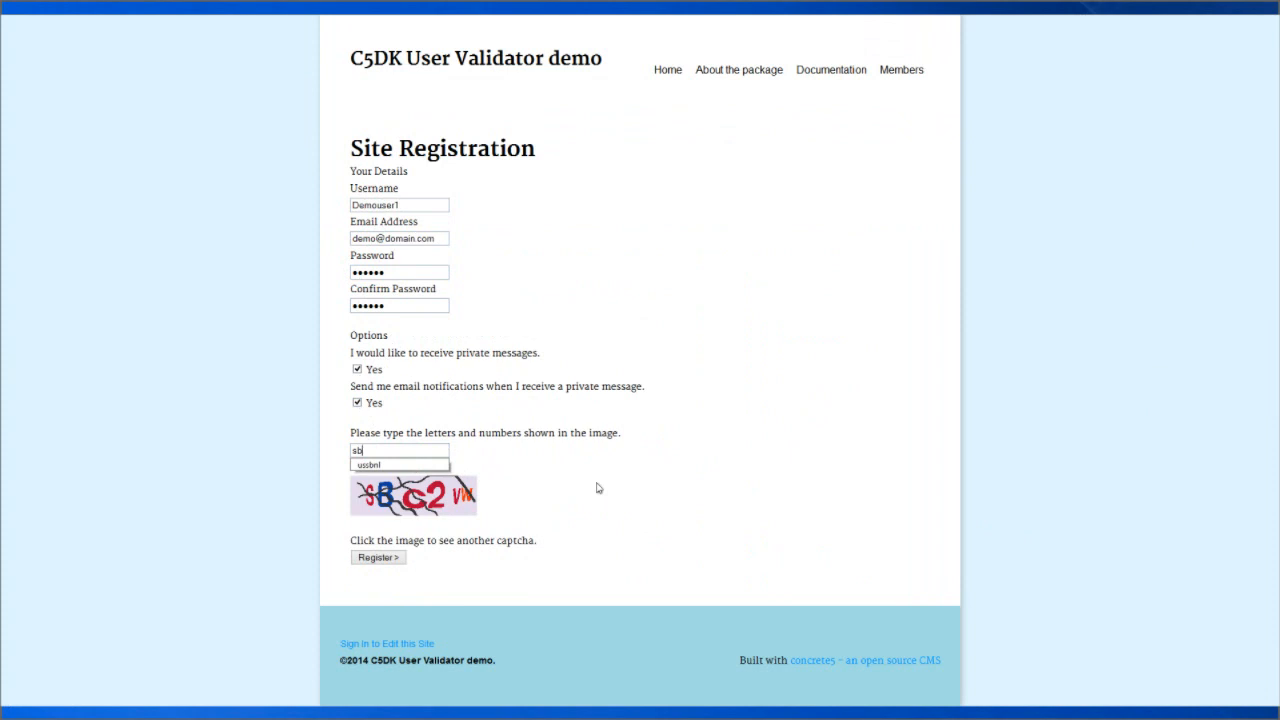
{"action": "type", "text": "c2vw"}
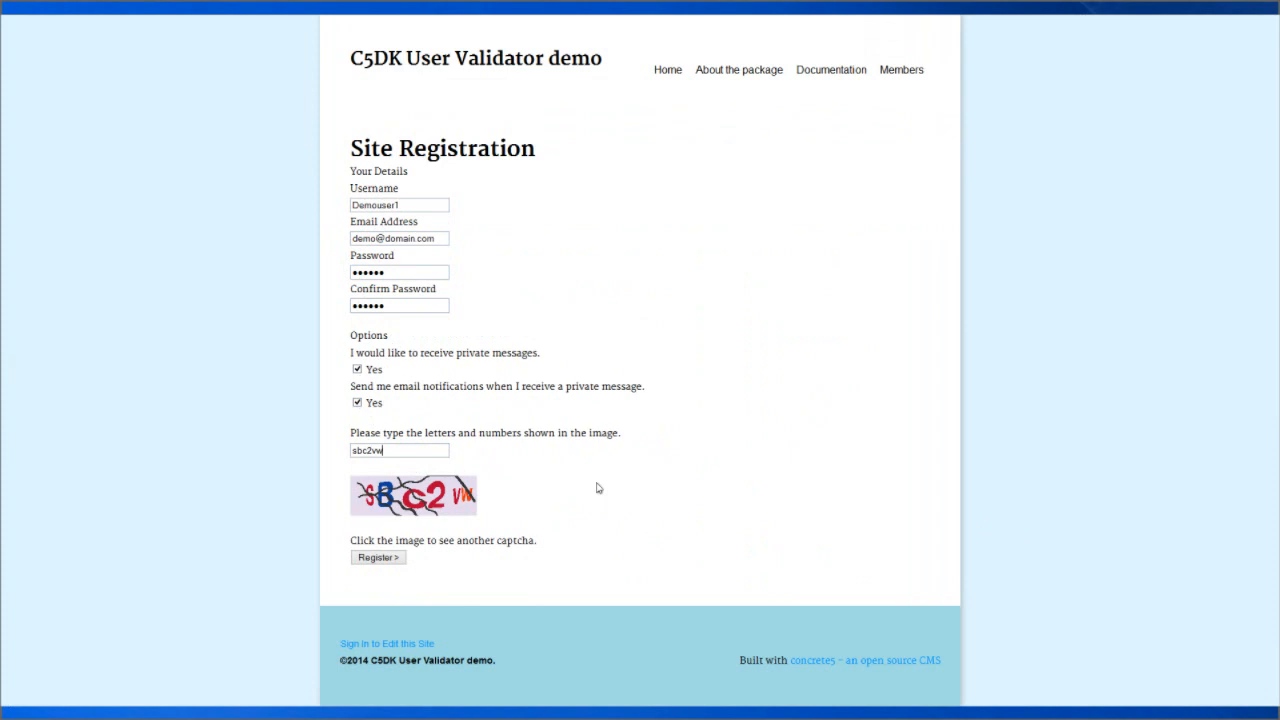
{"action": "left_click", "coordinate": [395, 562]}
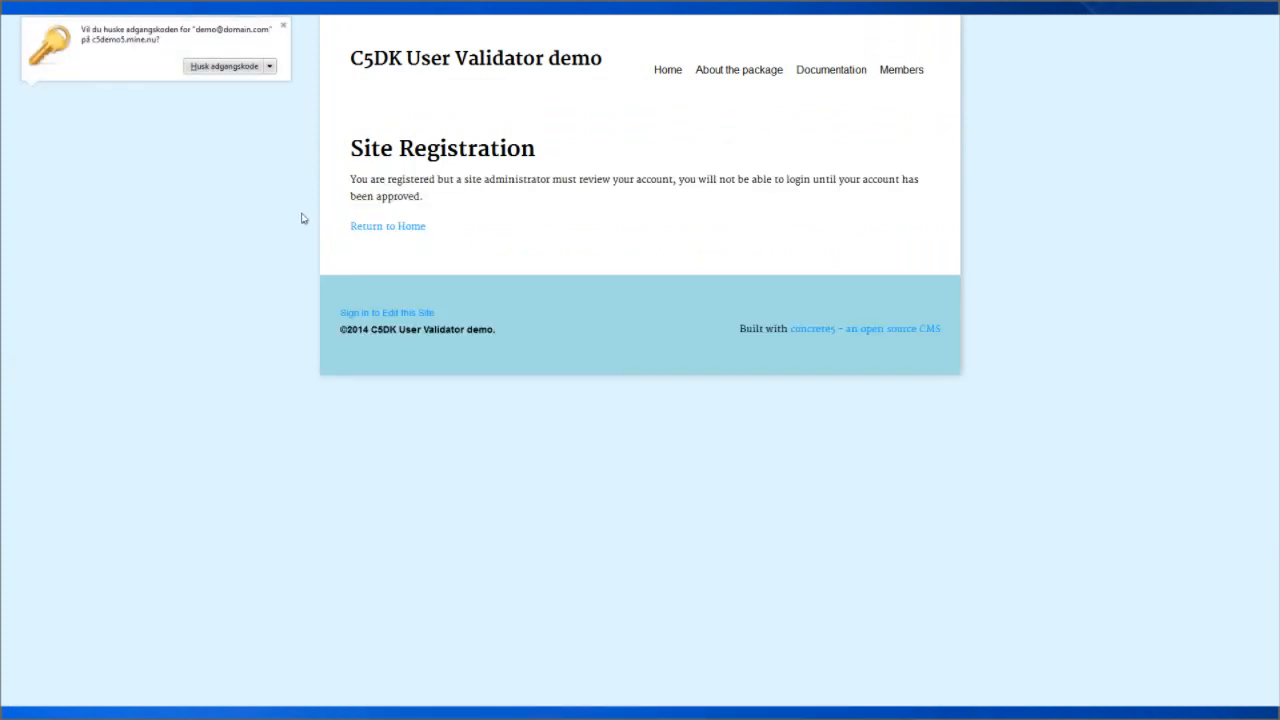
{"action": "left_click", "coordinate": [284, 25]}
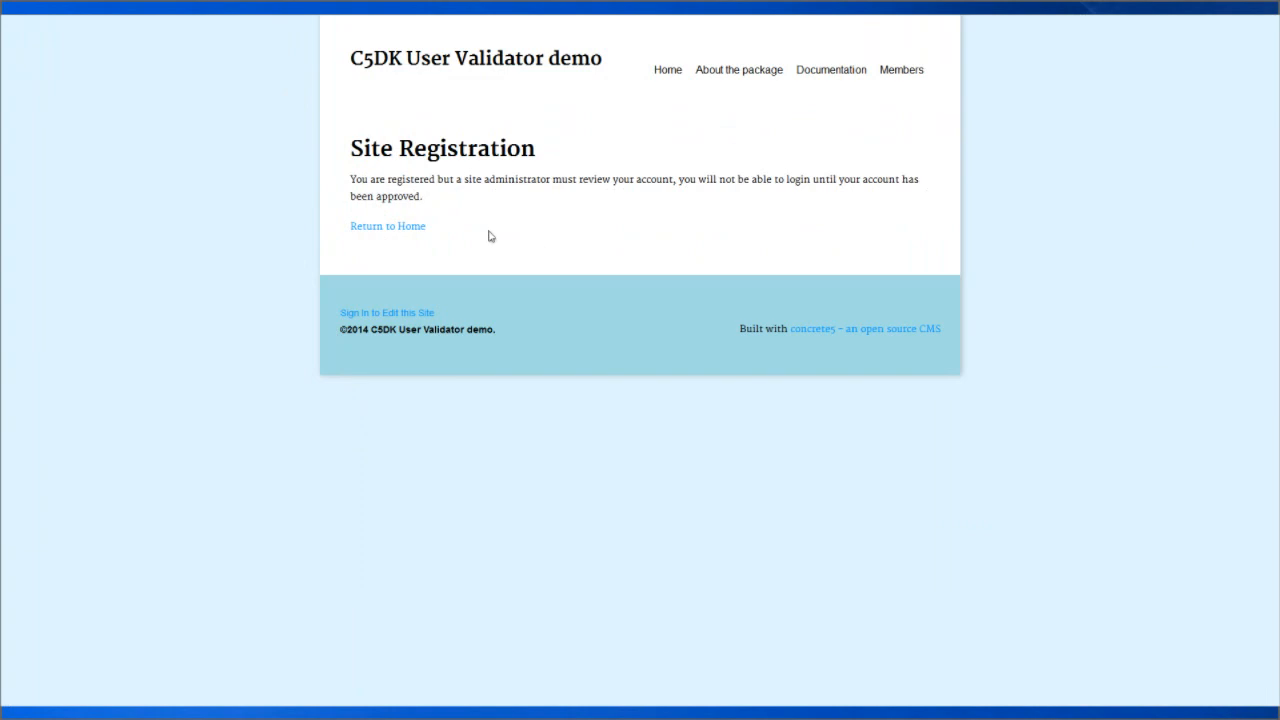
Return home, sign in as admin with the saved login, and open Validate Users.
{"action": "left_click", "coordinate": [401, 232]}
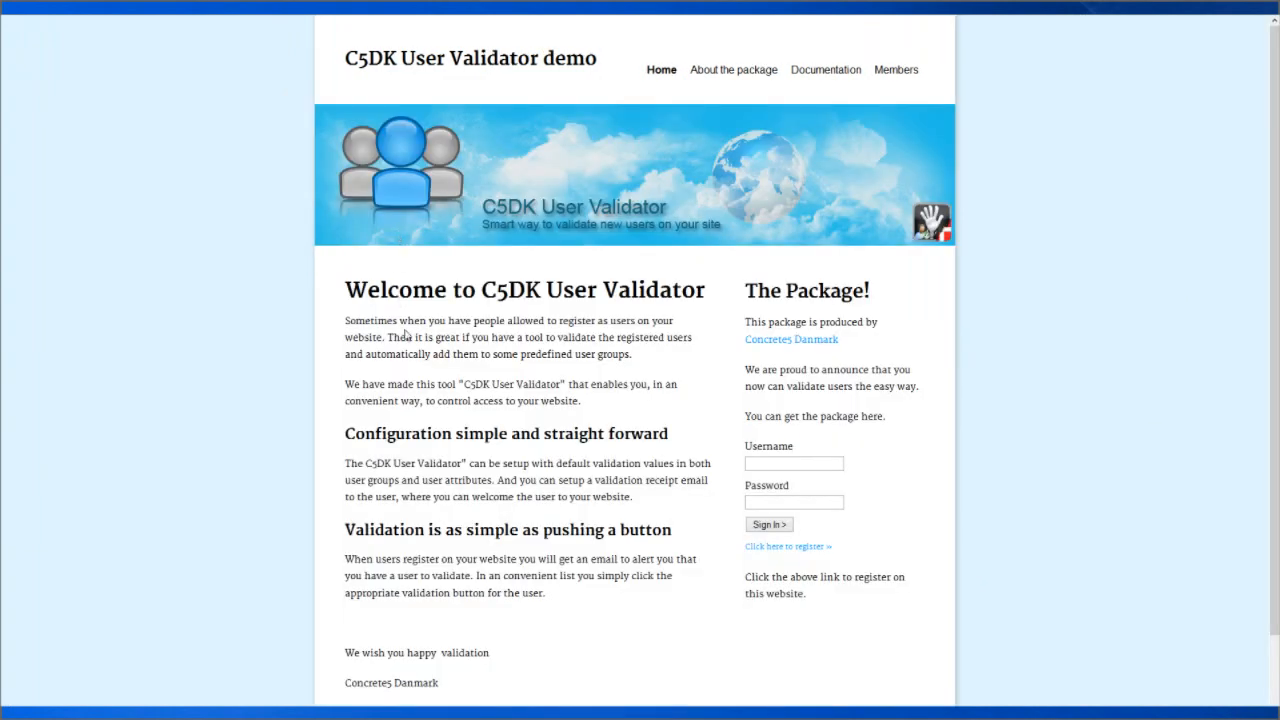
{"action": "left_click", "coordinate": [777, 466]}
{"action": "left_click", "coordinate": [768, 478]}
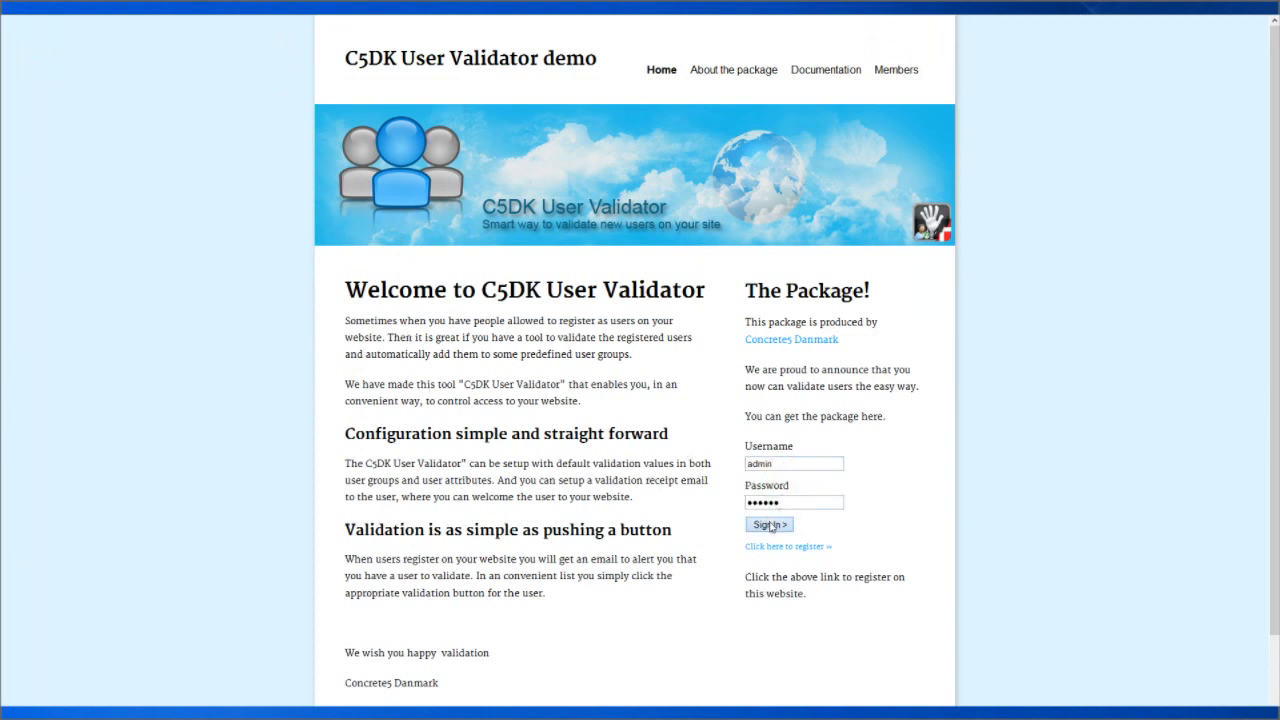
{"action": "left_click", "coordinate": [770, 525]}
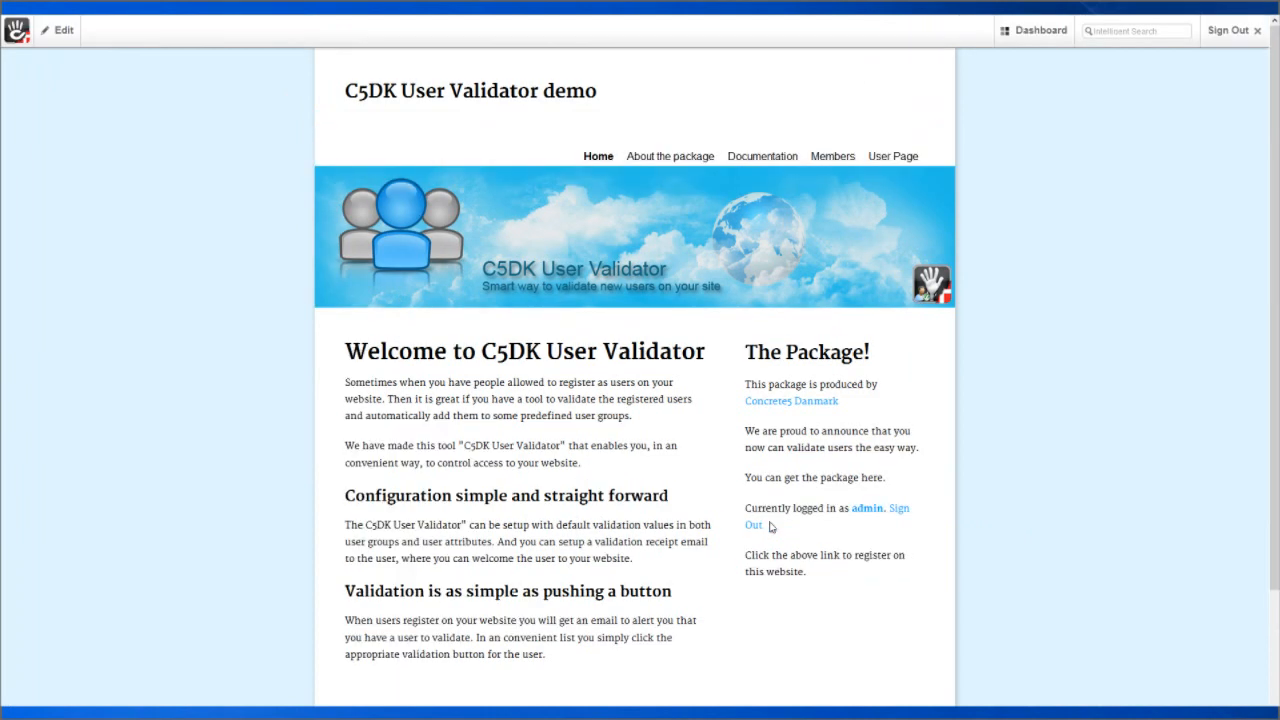
{"action": "mouse_move", "coordinate": [1045, 35]}
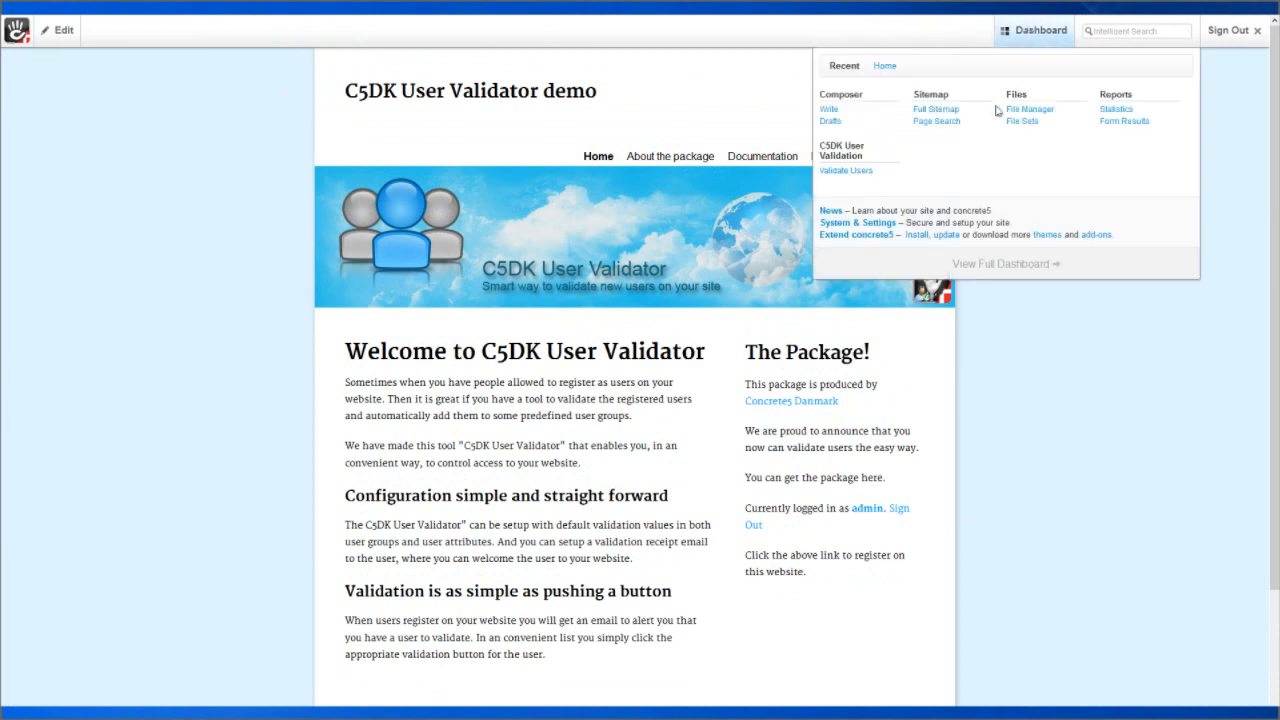
{"action": "left_click", "coordinate": [840, 172]}
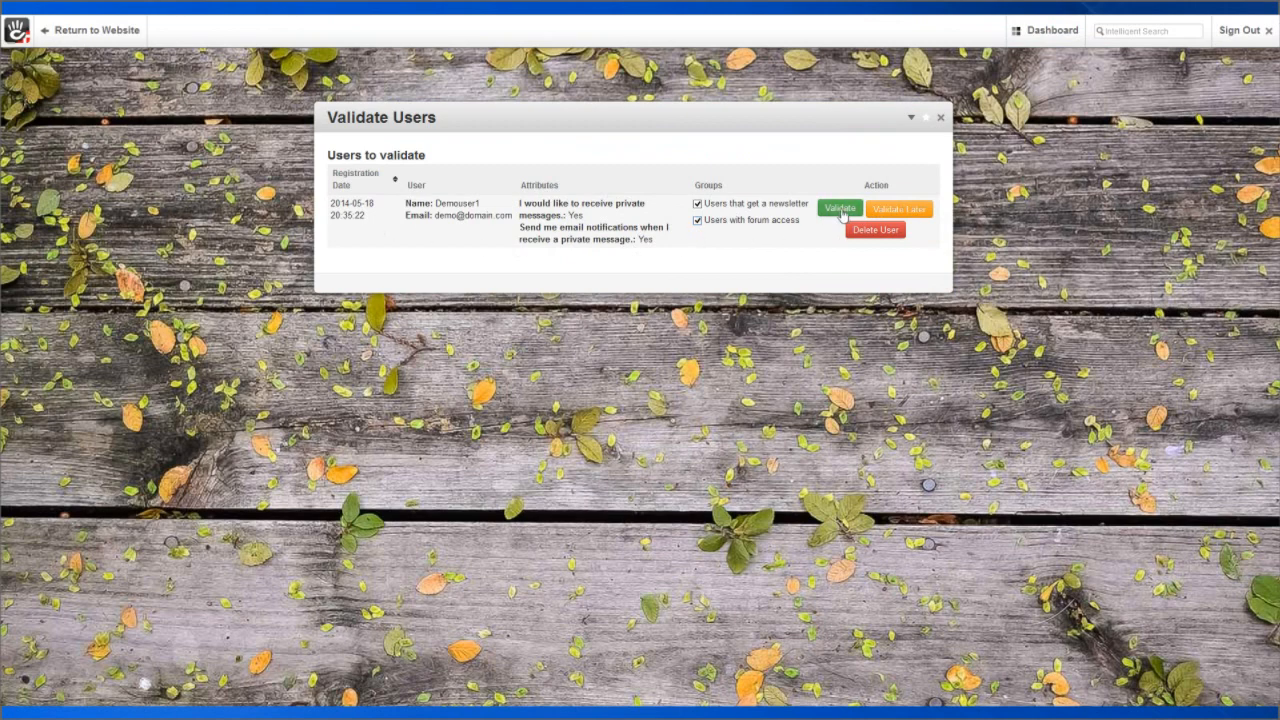
Validate the pending demo user, then go to the full Dashboard overview.
{"action": "left_click", "coordinate": [840, 211]}
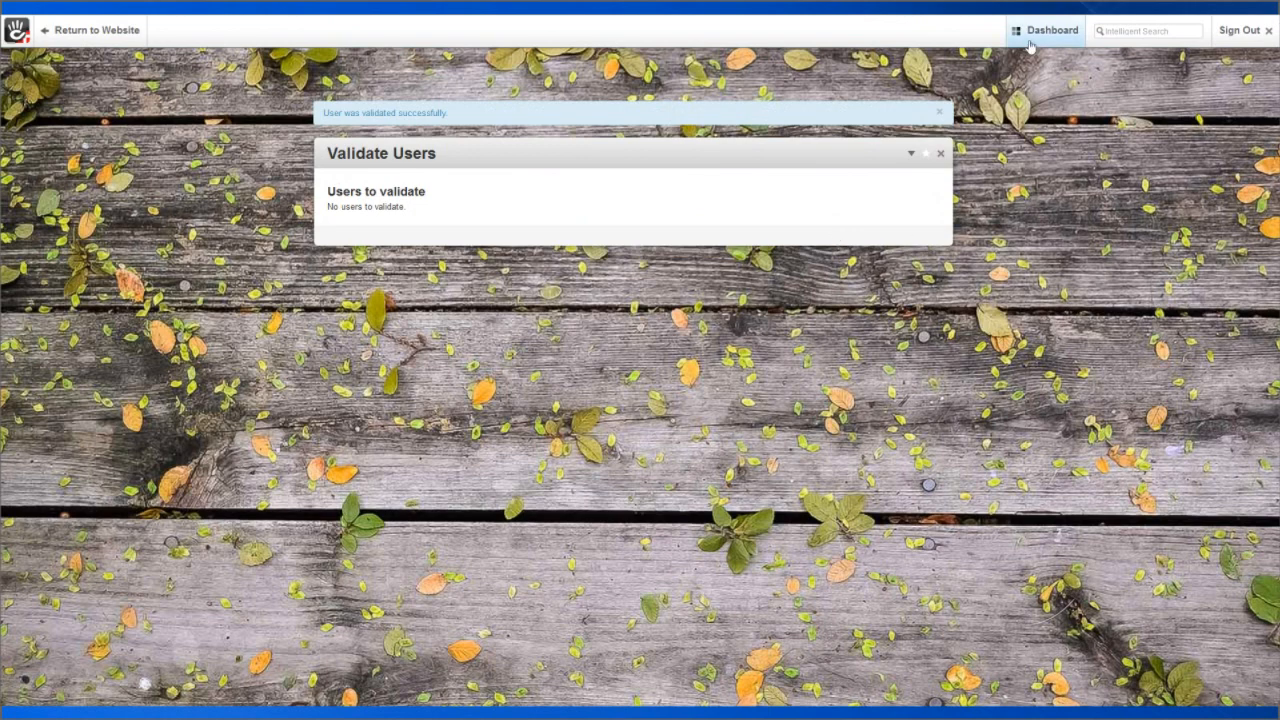
{"action": "mouse_move", "coordinate": [1030, 40]}
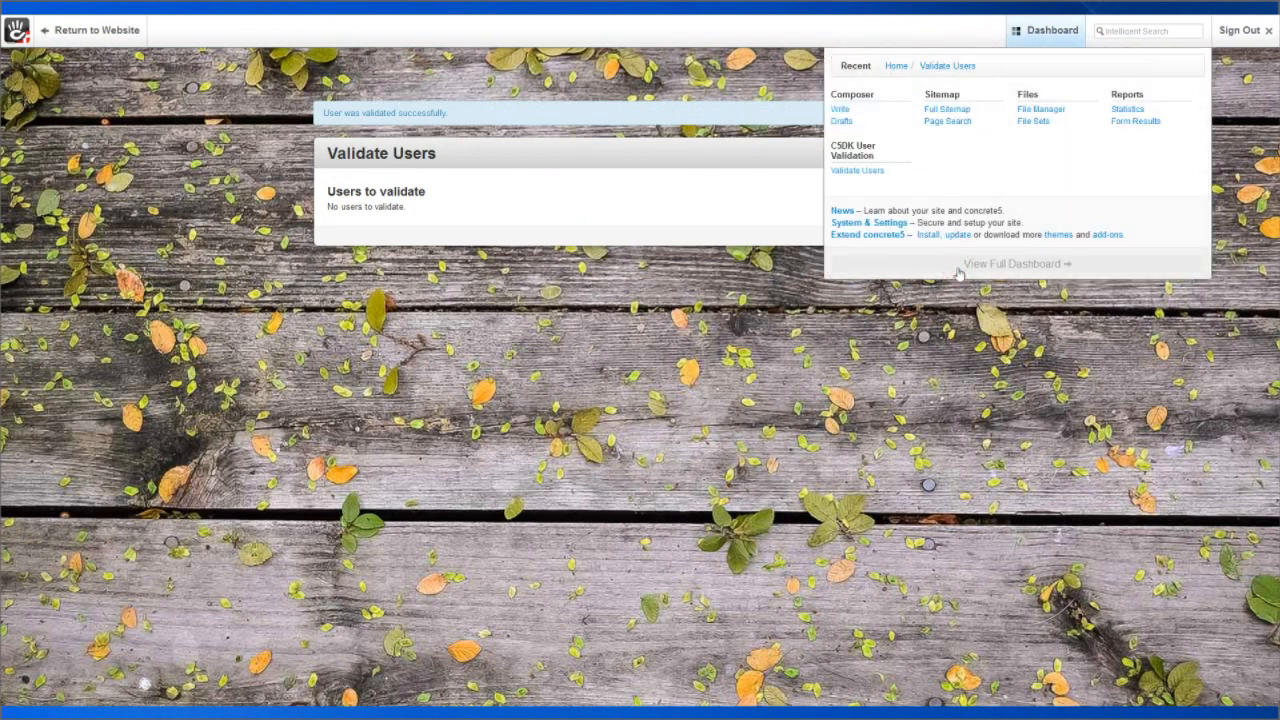
{"action": "left_click", "coordinate": [958, 267]}
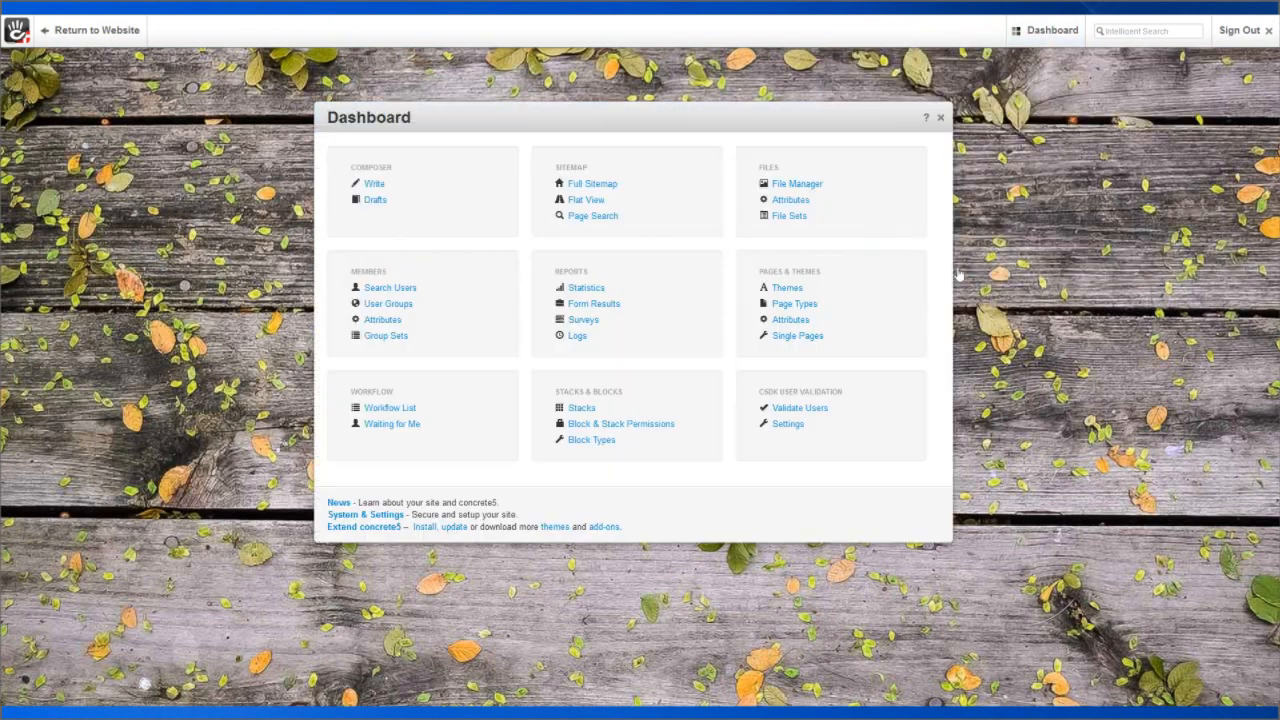
View the demo user's details from Search Users to check its groups, then sign out.
{"action": "left_click", "coordinate": [415, 291]}
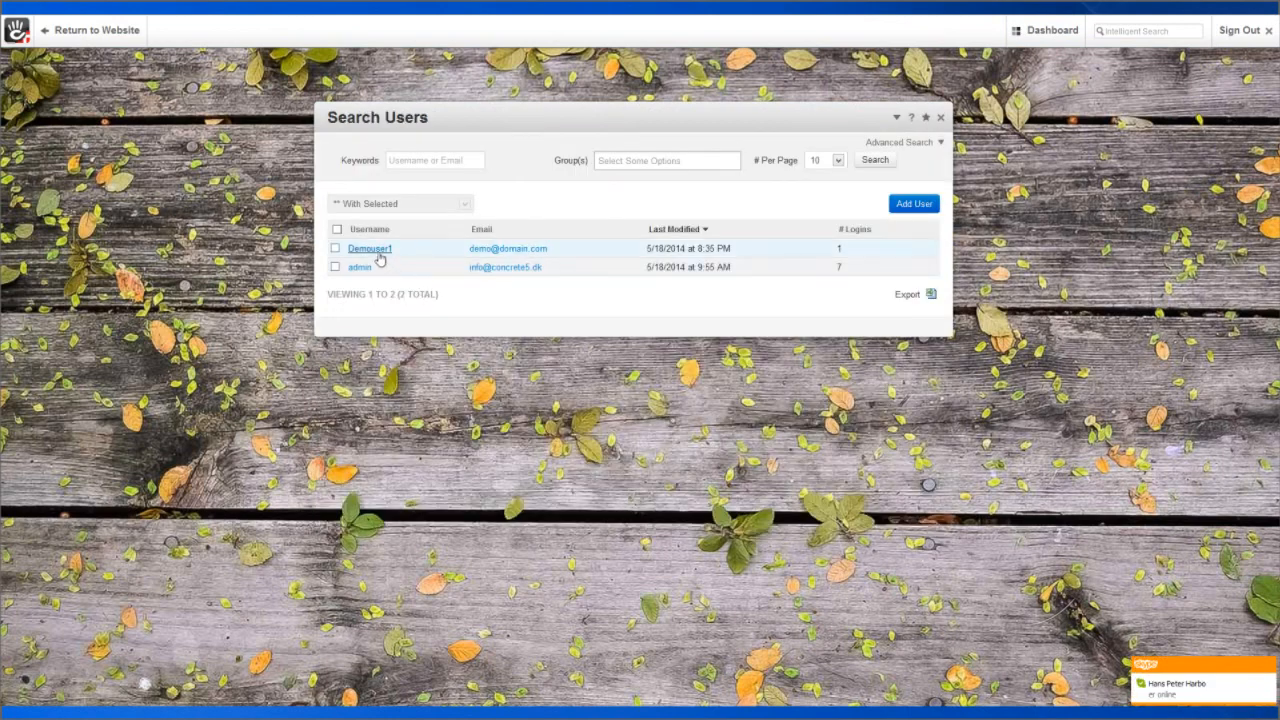
{"action": "left_click", "coordinate": [370, 250]}
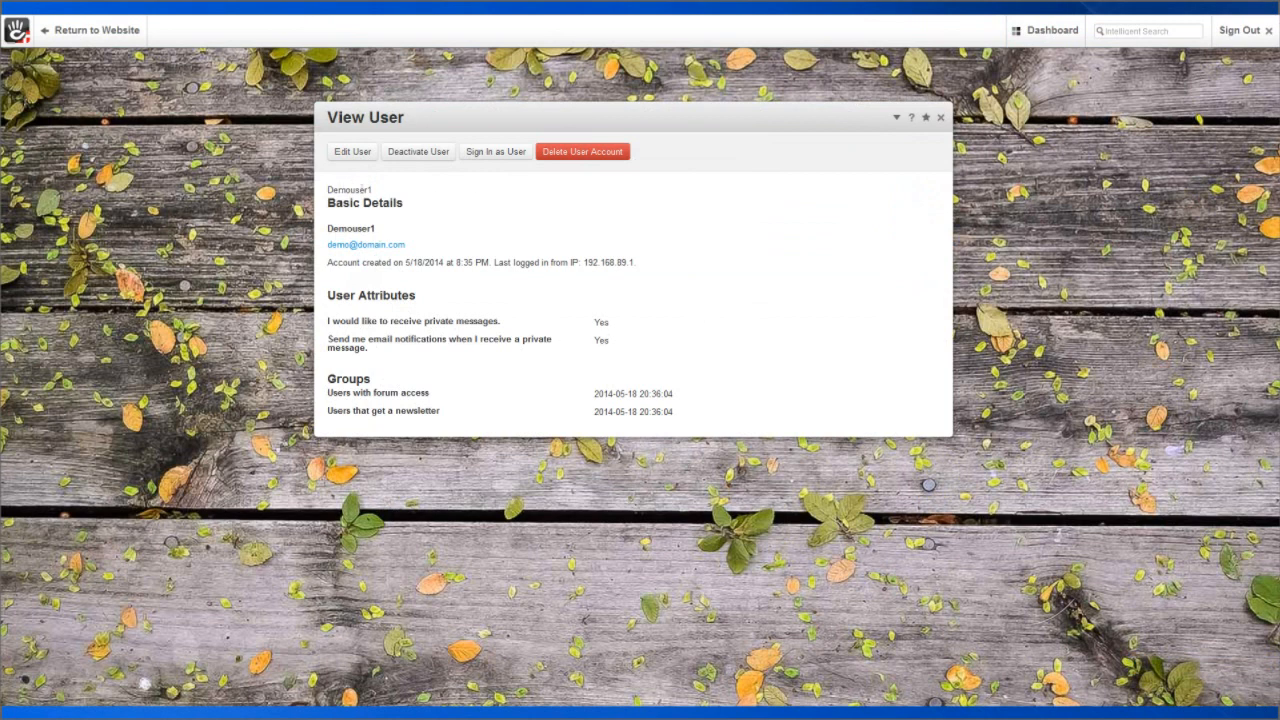
{"action": "left_click", "coordinate": [1238, 30]}
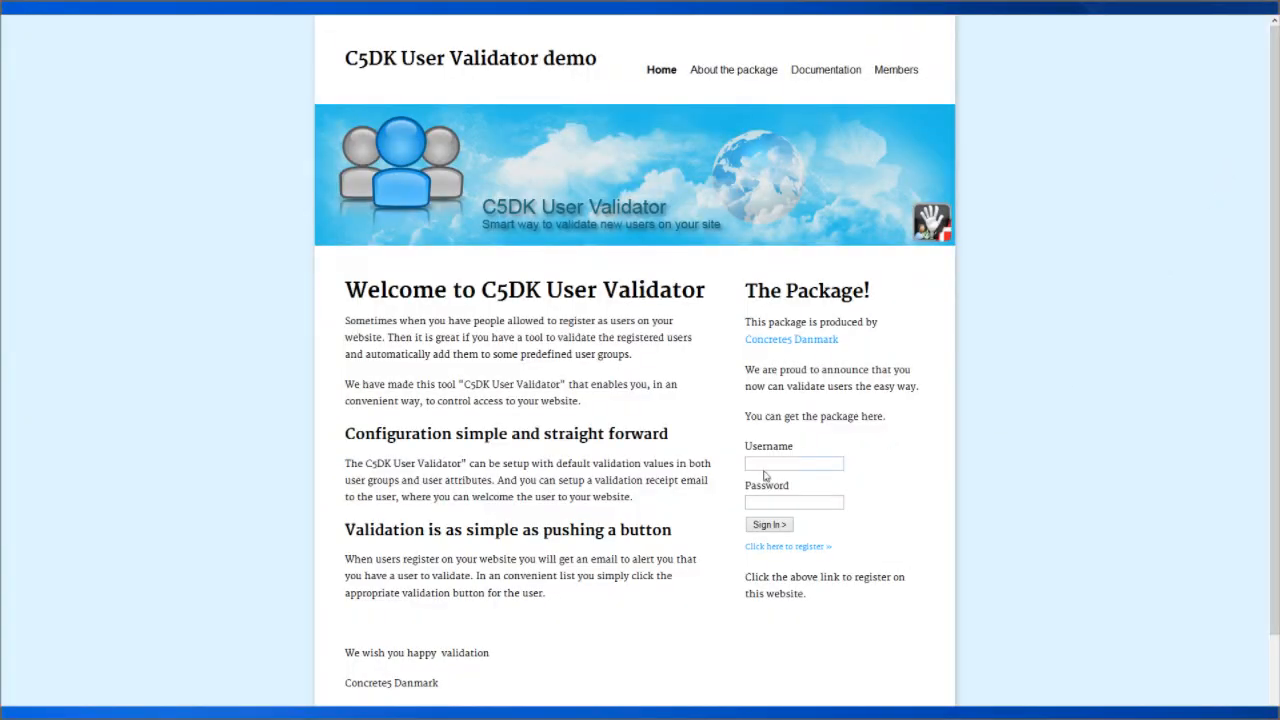
Sign in as Demouser with its password in the sidebar login, then sign out.
{"action": "left_click", "coordinate": [766, 464]}
{"action": "type", "text": "Demouser1"}
{"action": "key", "text": "Tab"}
{"action": "type", "text": "••••••"}
{"action": "left_click", "coordinate": [784, 532]}
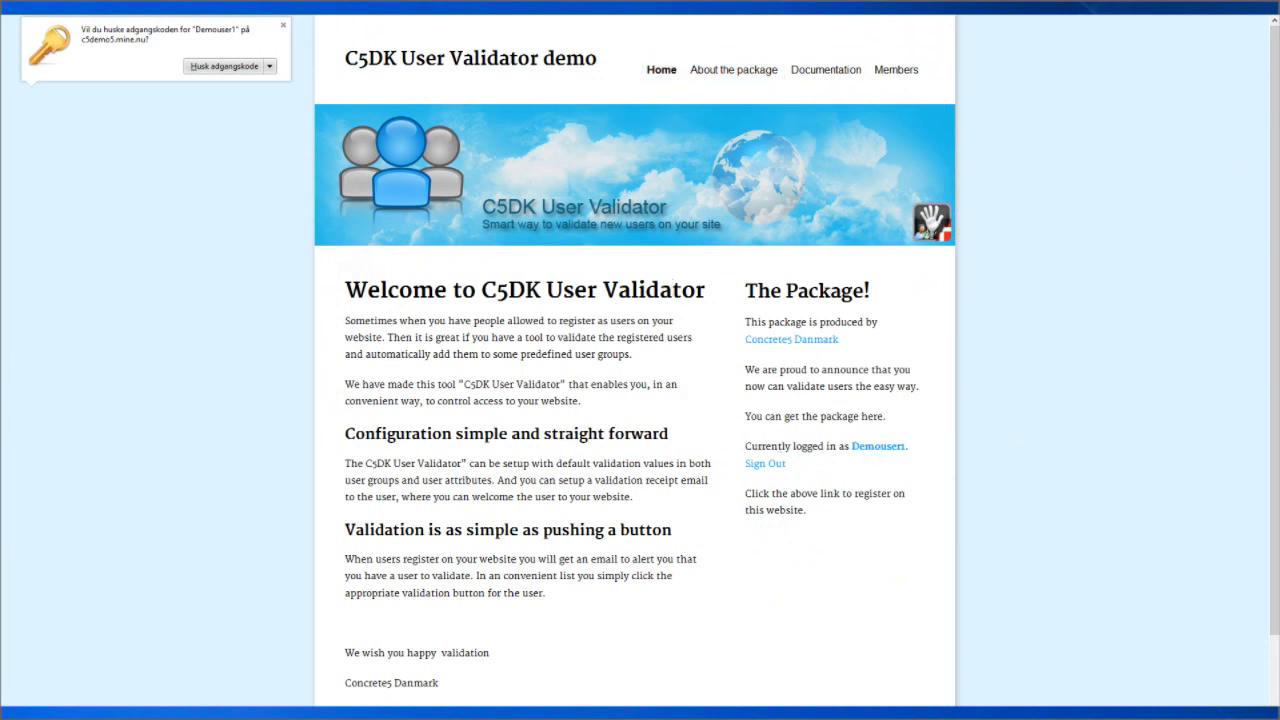
{"action": "left_click", "coordinate": [760, 463]}
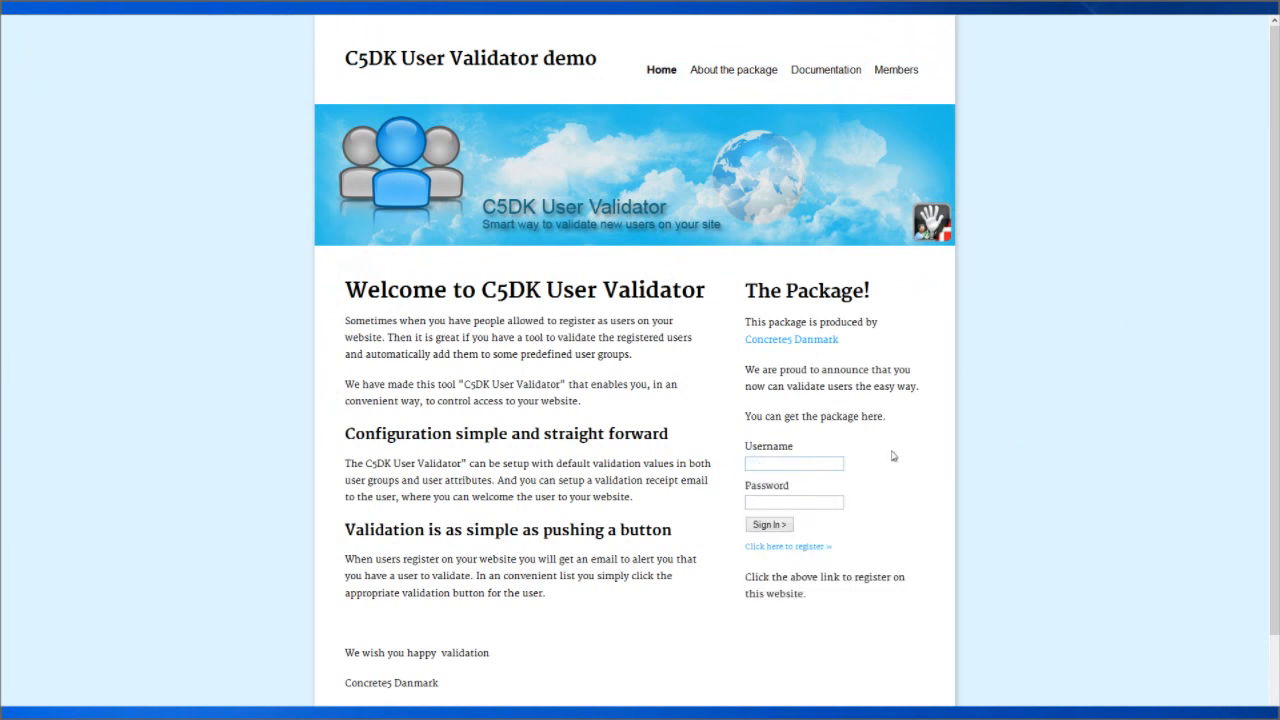
Sign in as the administrator with the saved login and open the Full Sitemap.
{"action": "left_click", "coordinate": [791, 464]}
{"action": "left_click", "coordinate": [776, 479]}
{"action": "left_click", "coordinate": [766, 524]}
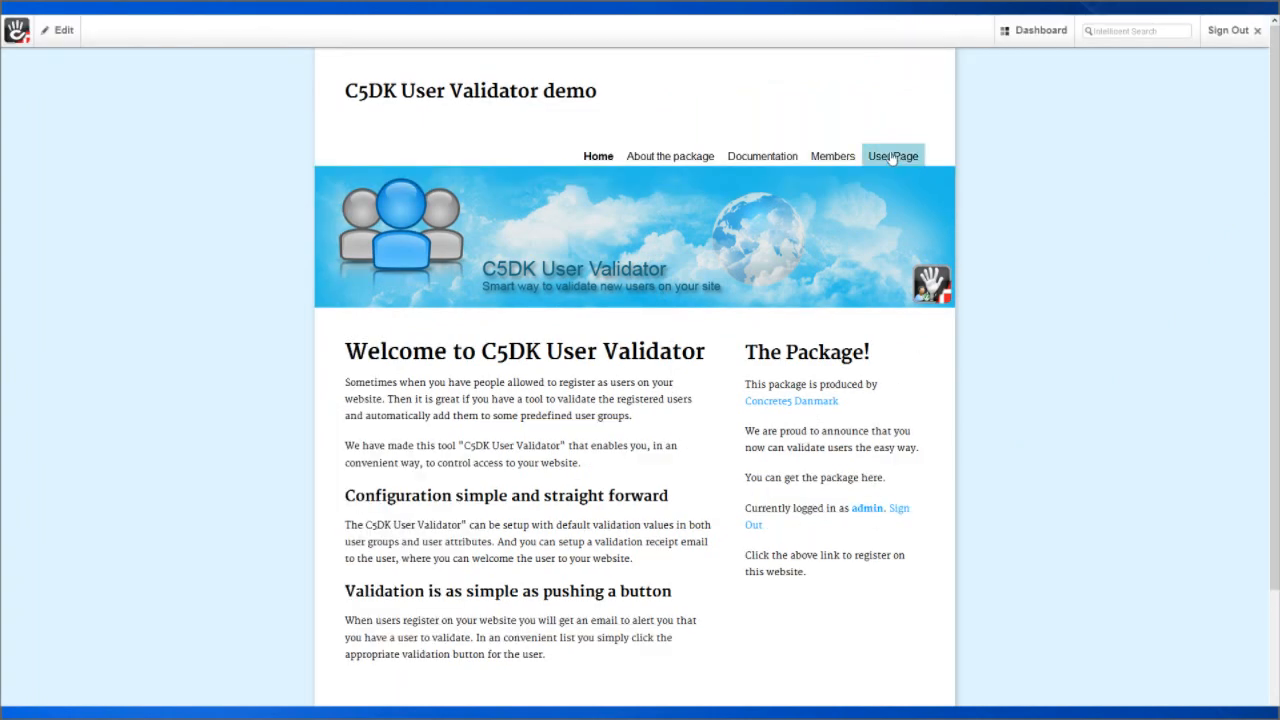
{"action": "mouse_move", "coordinate": [1050, 40]}
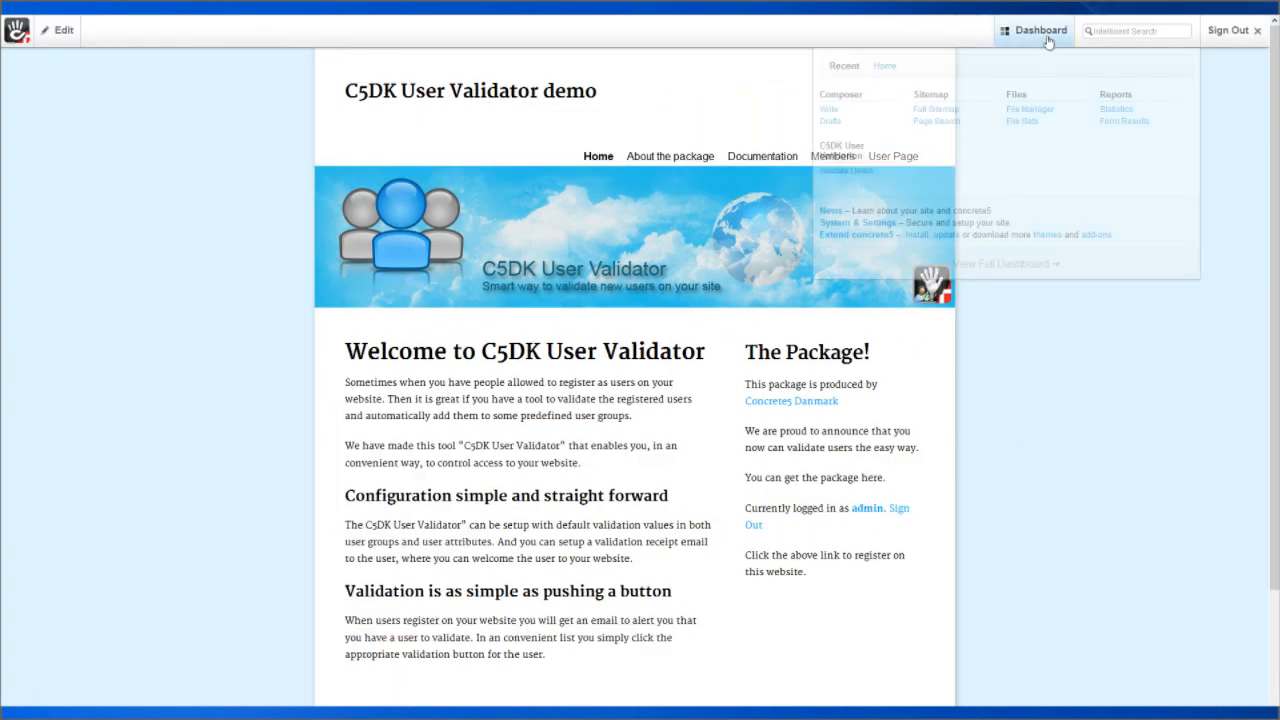
{"action": "left_click", "coordinate": [936, 109]}
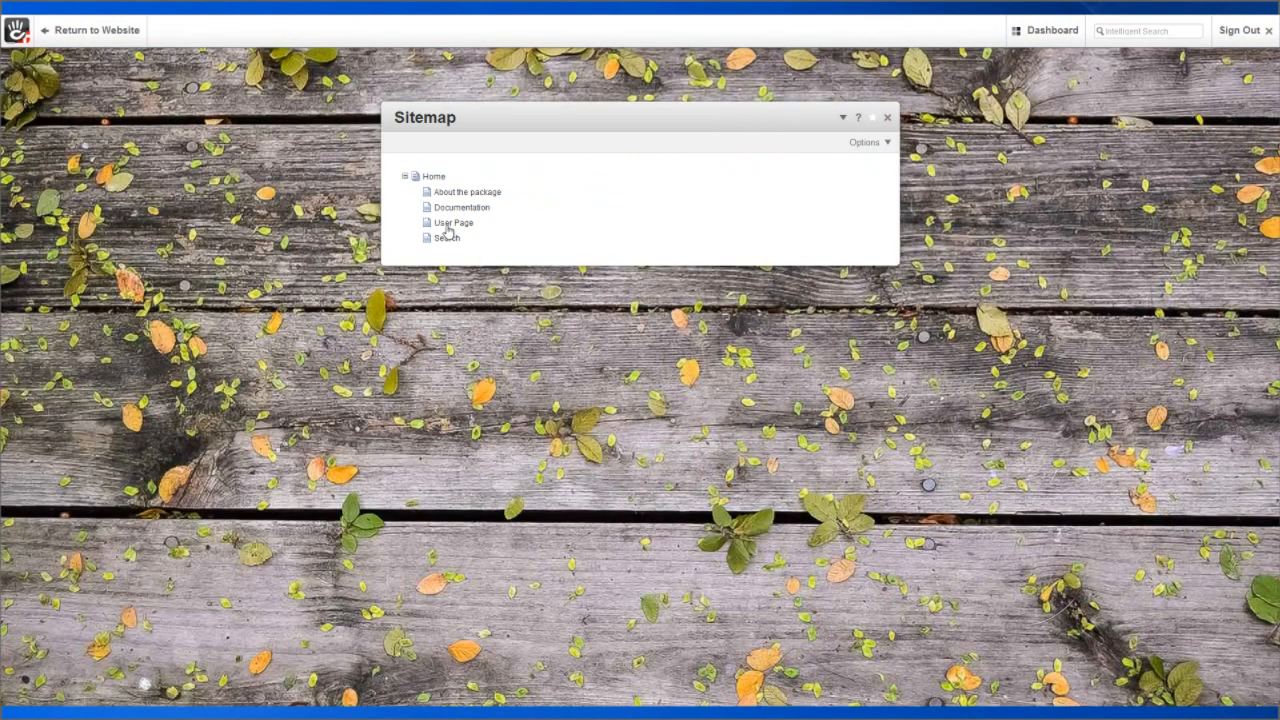
Grant Users with forum access view permission on User Page, save, and sign out.
{"action": "left_click", "coordinate": [455, 223]}
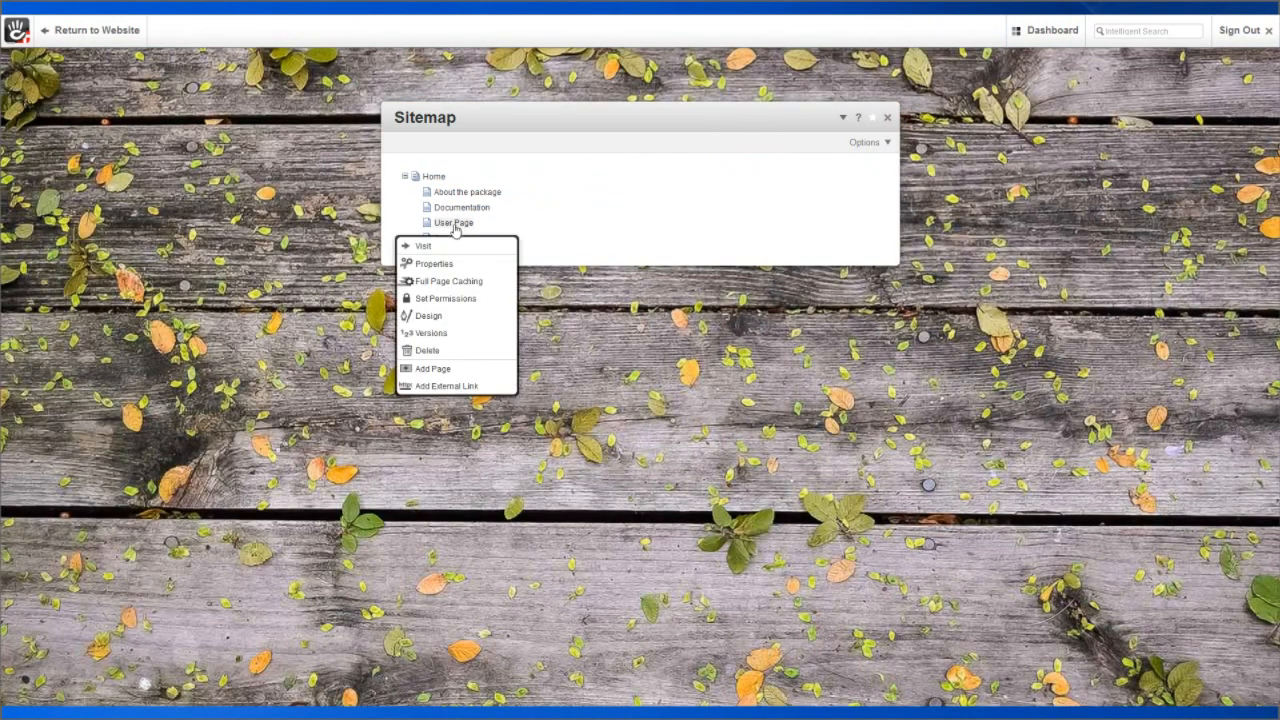
{"action": "left_click", "coordinate": [445, 298]}
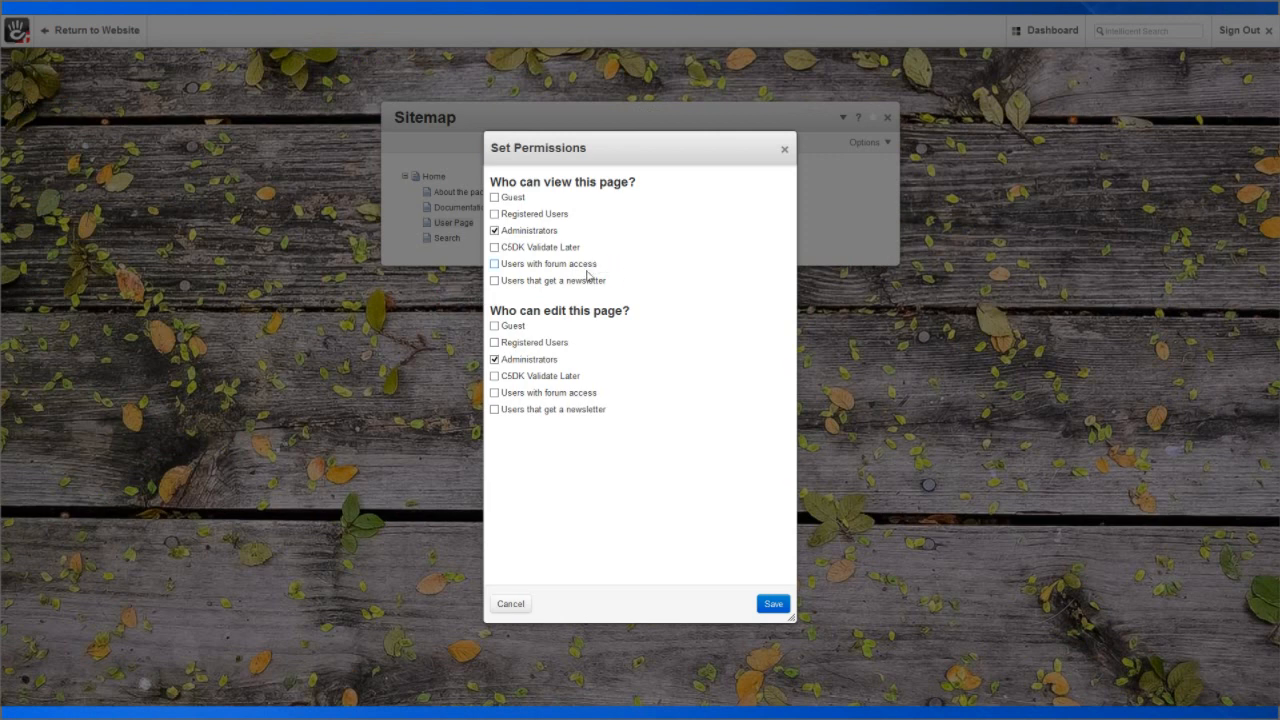
{"action": "left_click", "coordinate": [494, 264]}
{"action": "left_click", "coordinate": [775, 604]}
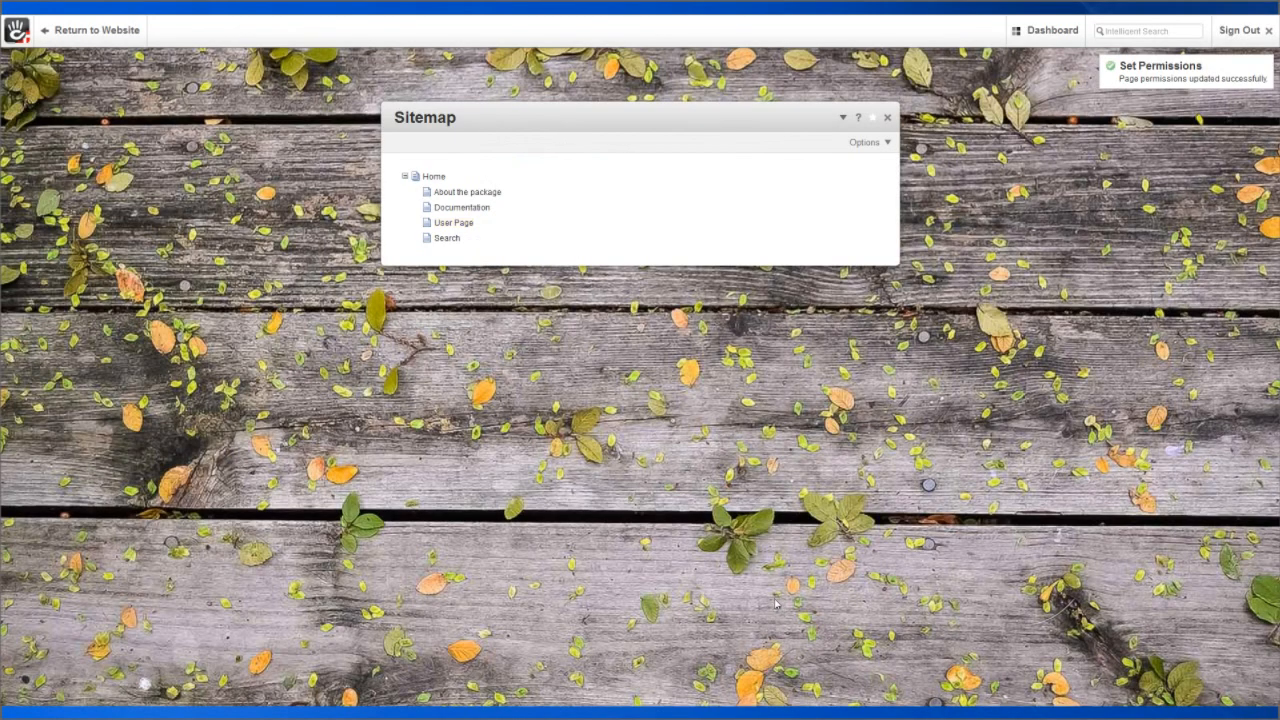
{"action": "left_click", "coordinate": [1236, 31]}
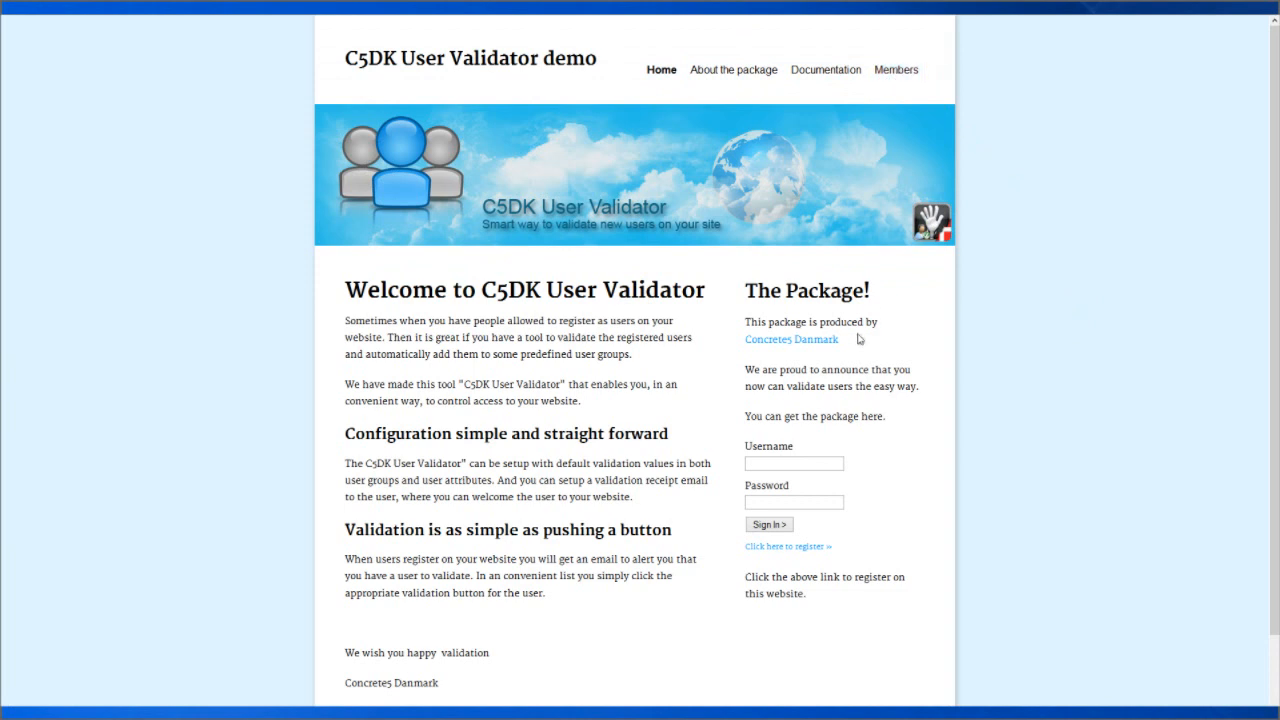
Sign in as the demo user and dismiss the browser's save-password prompt.
{"action": "left_click", "coordinate": [773, 462]}
{"action": "type", "text": "De"}
{"action": "type", "text": "mouser1"}
{"action": "type", "text": "••••••"}
{"action": "left_click", "coordinate": [756, 527]}
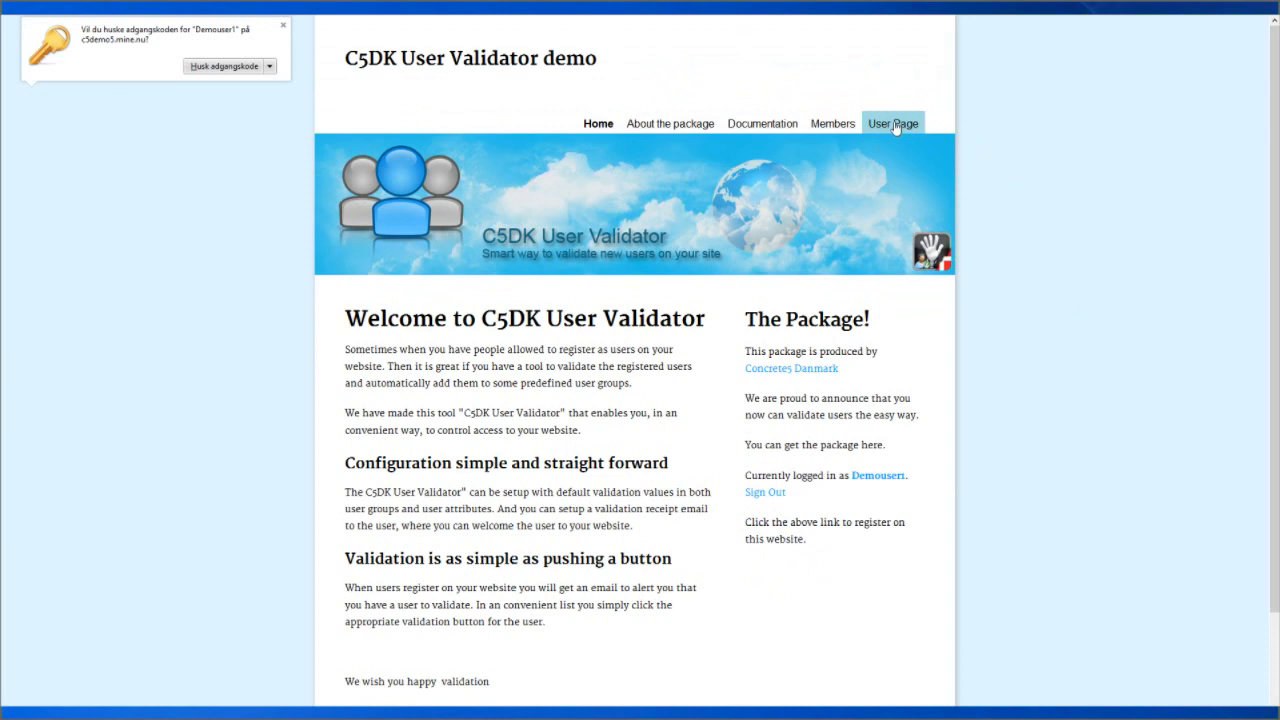
{"action": "left_click", "coordinate": [770, 495]}
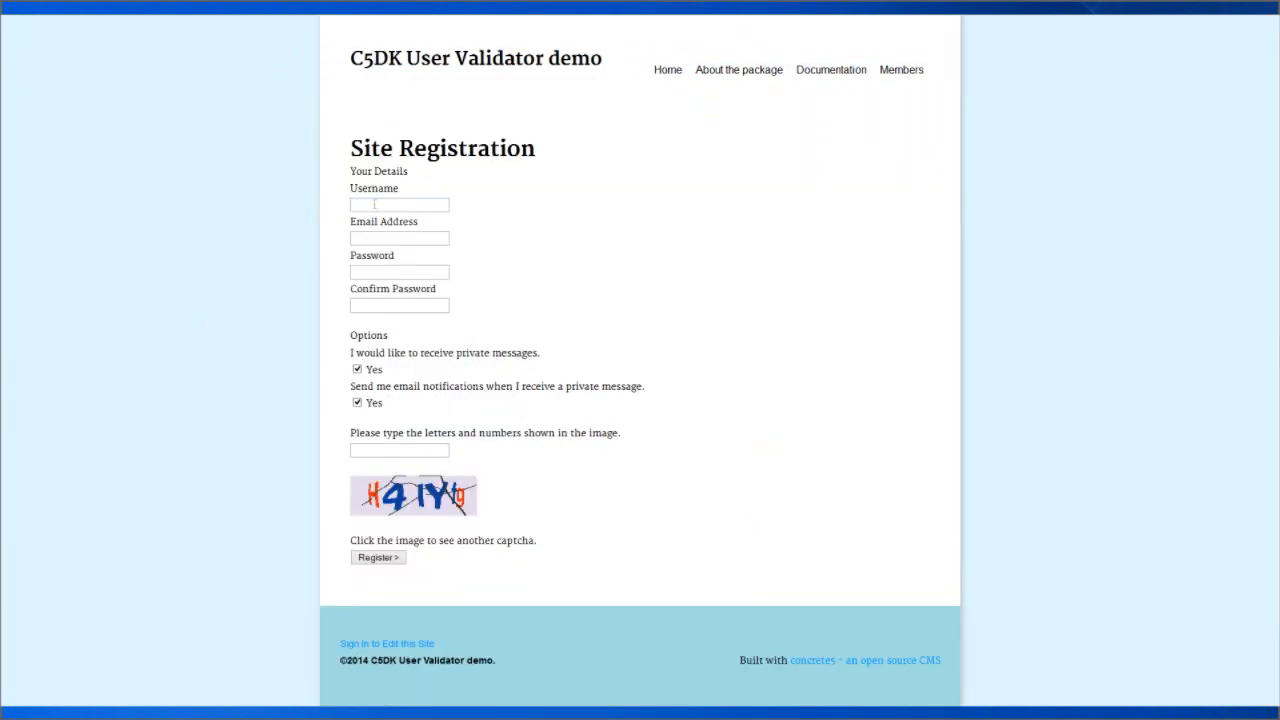
Enter username Demouser2, an e-mail address and password, and opt out of private messages.
{"action": "type", "text": "Demo"}
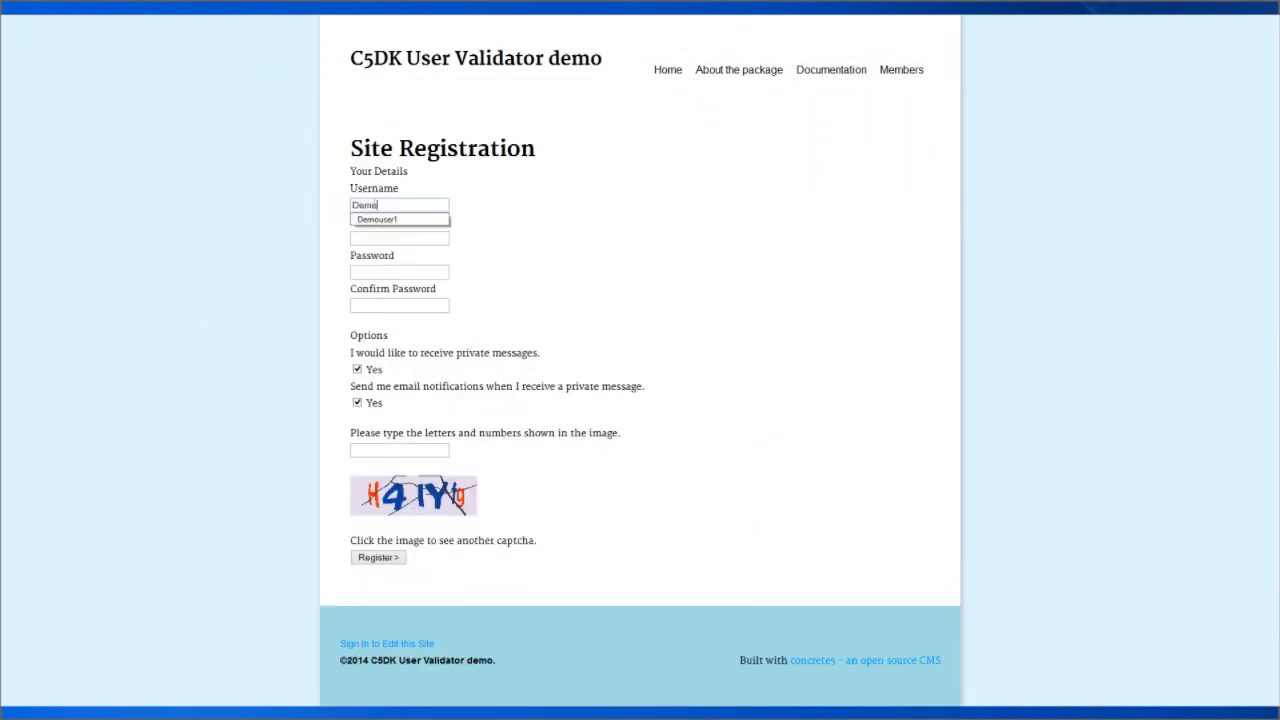
{"action": "type", "text": "user2"}
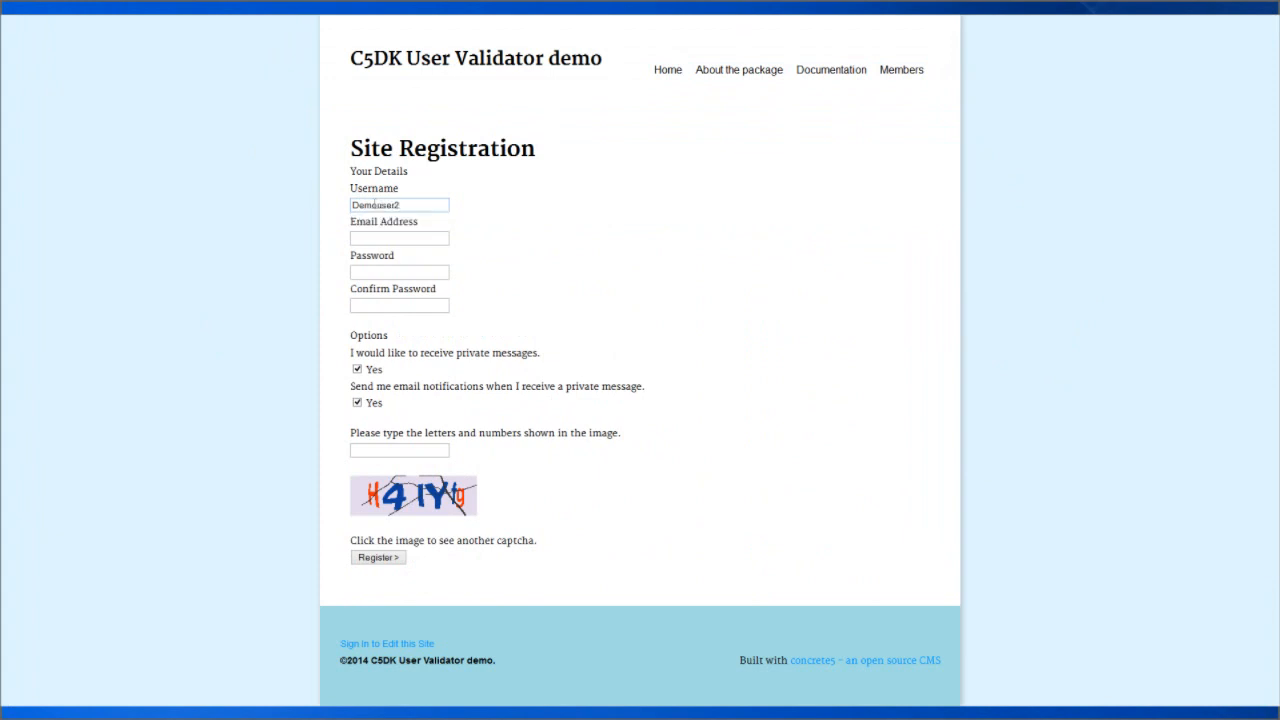
{"action": "left_click", "coordinate": [380, 241]}
{"action": "type", "text": "demo"}
{"action": "type", "text": "user2"}
{"action": "type", "text": "@"}
{"action": "type", "text": "domai"}
{"action": "type", "text": "n.com"}
{"action": "type", "text": "•••••"}
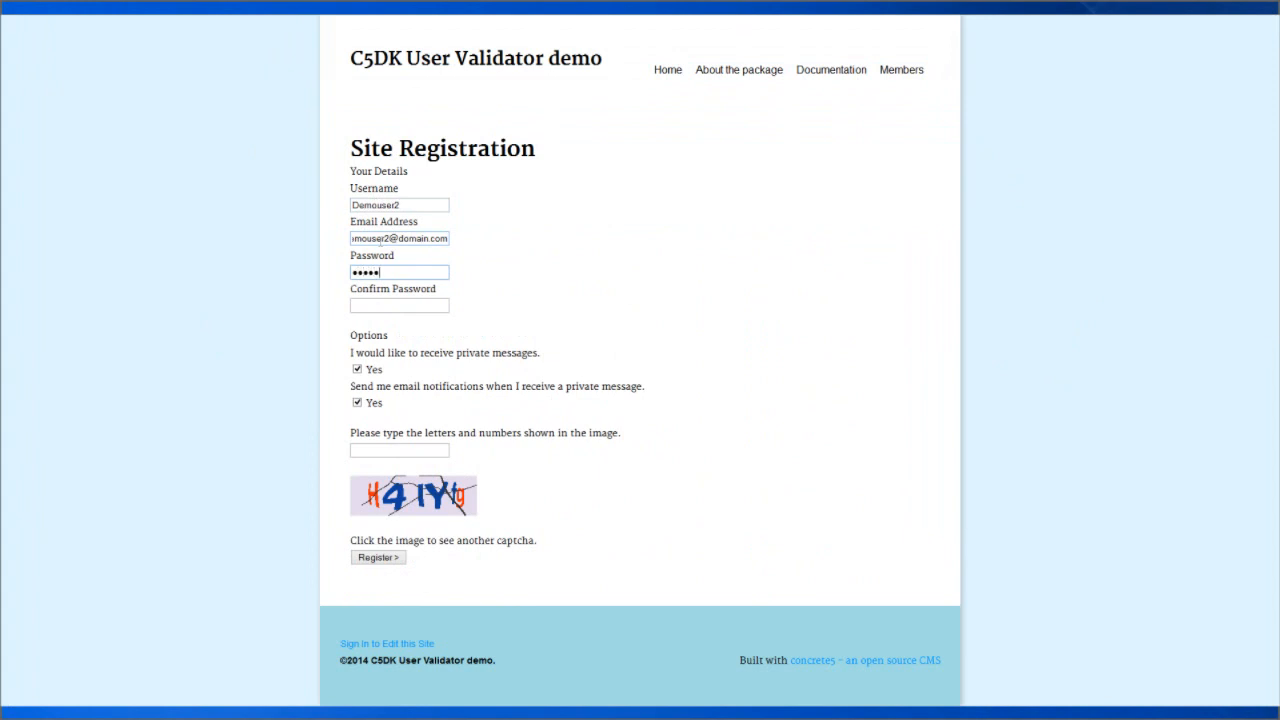
{"action": "key", "text": "Tab"}
{"action": "type", "text": "••••"}
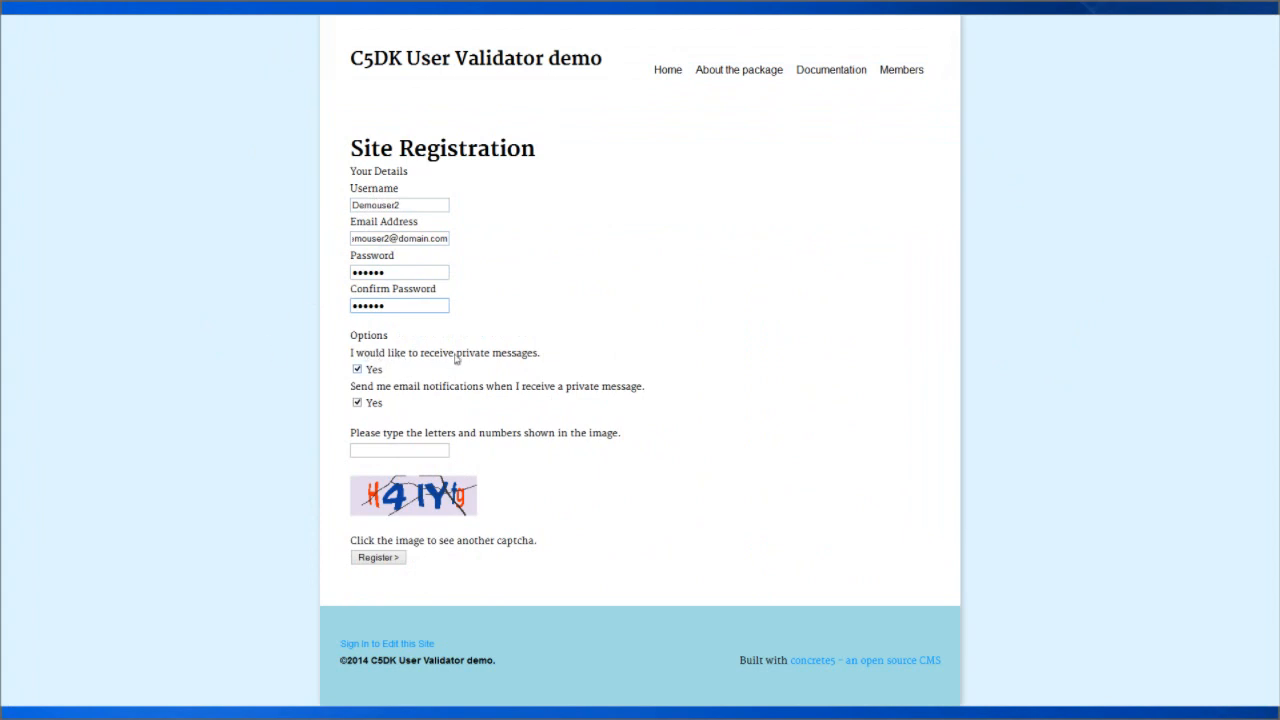
{"action": "left_click", "coordinate": [357, 370]}
Submit with captcha h4iyfg, retry with new code bfbadm, then return home.
{"action": "left_click", "coordinate": [370, 447]}
{"action": "type", "text": "h4"}
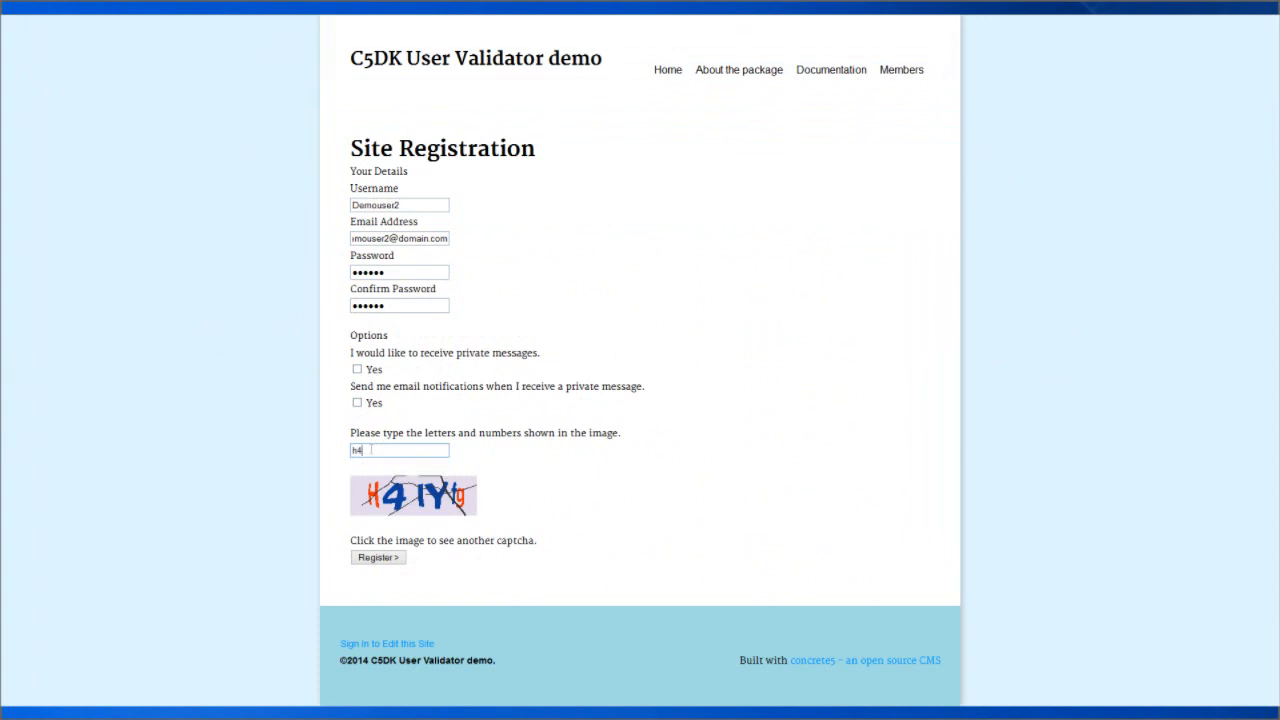
{"action": "type", "text": "iyfg"}
{"action": "left_click", "coordinate": [386, 559]}
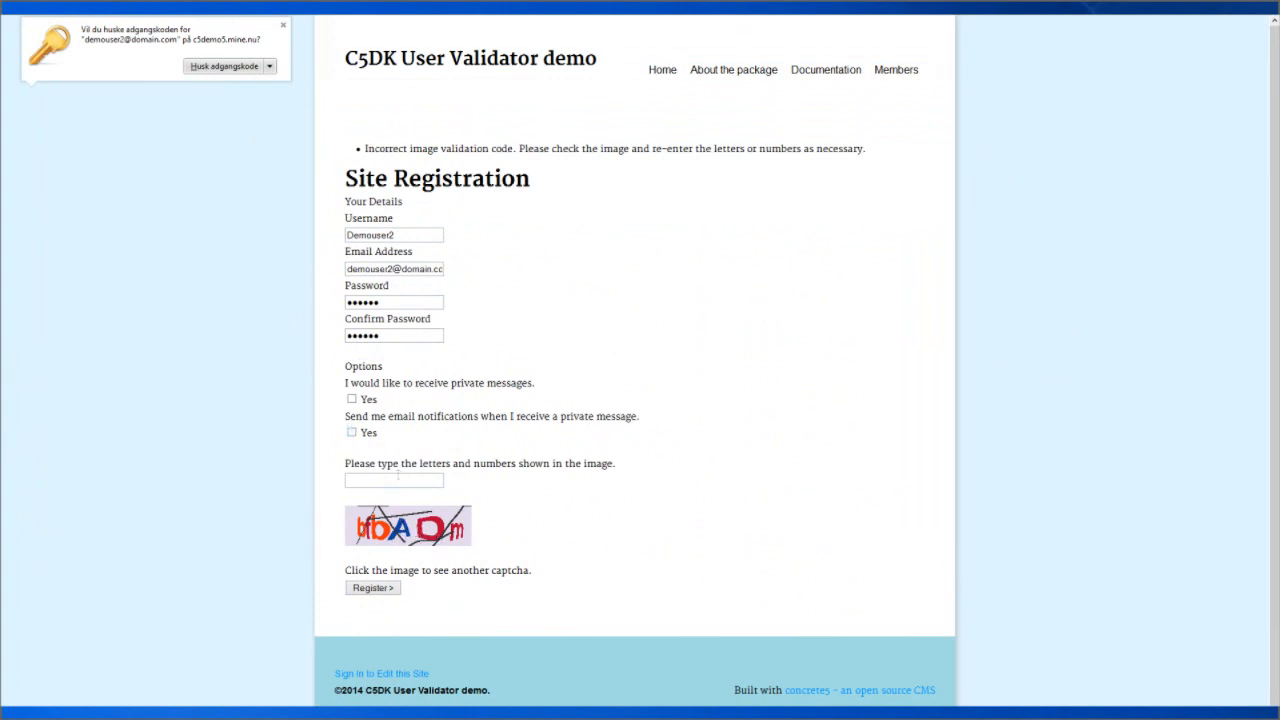
{"action": "left_click", "coordinate": [392, 479]}
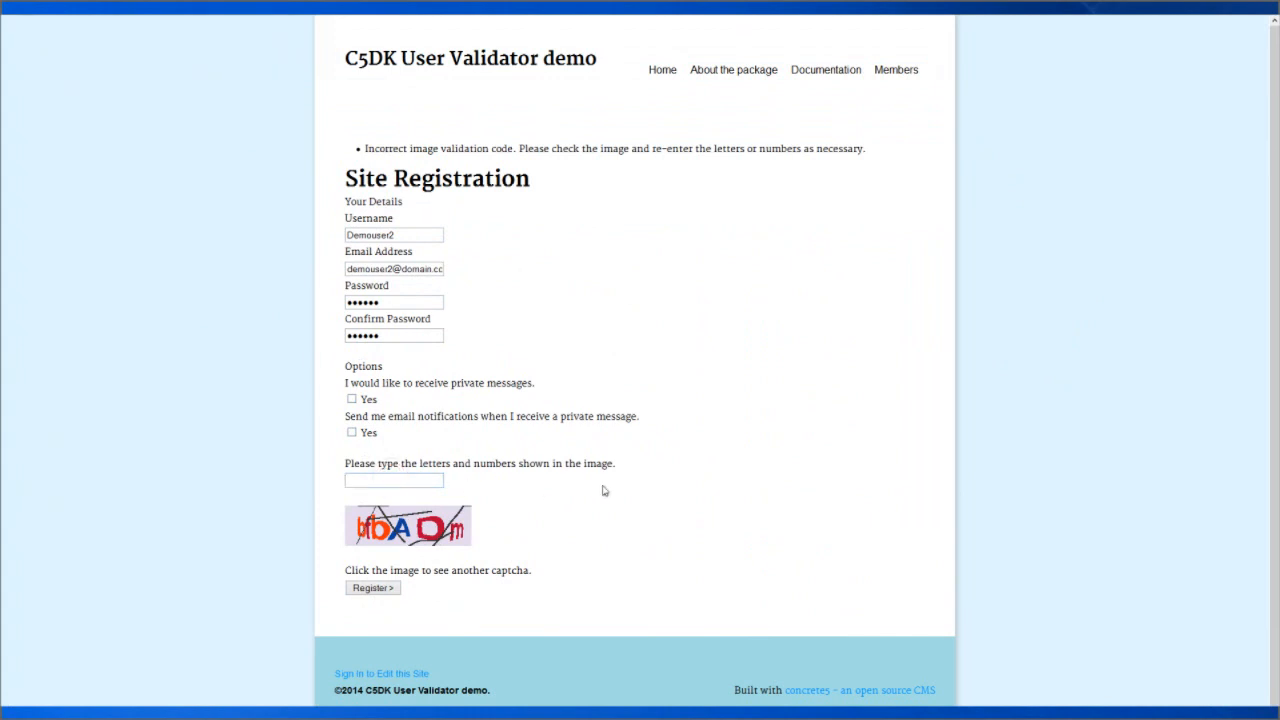
{"action": "type", "text": "bfbadm"}
{"action": "left_click", "coordinate": [369, 591]}
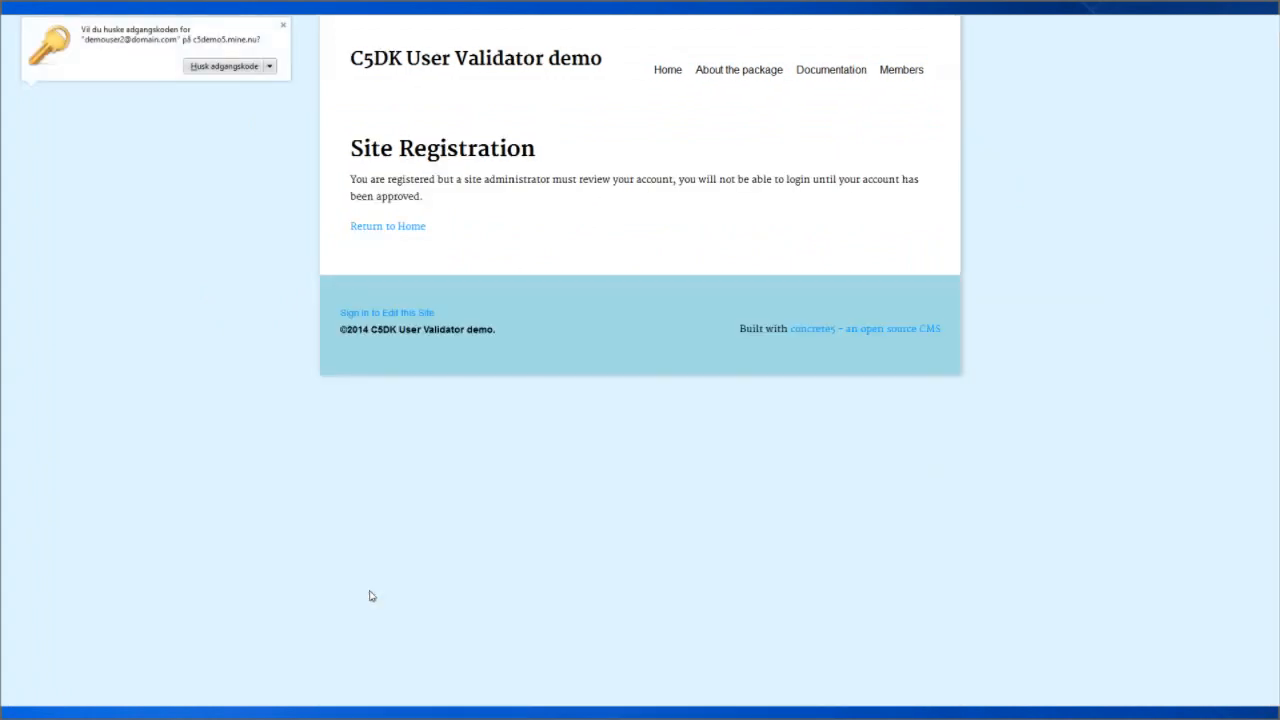
{"action": "left_click", "coordinate": [396, 230]}
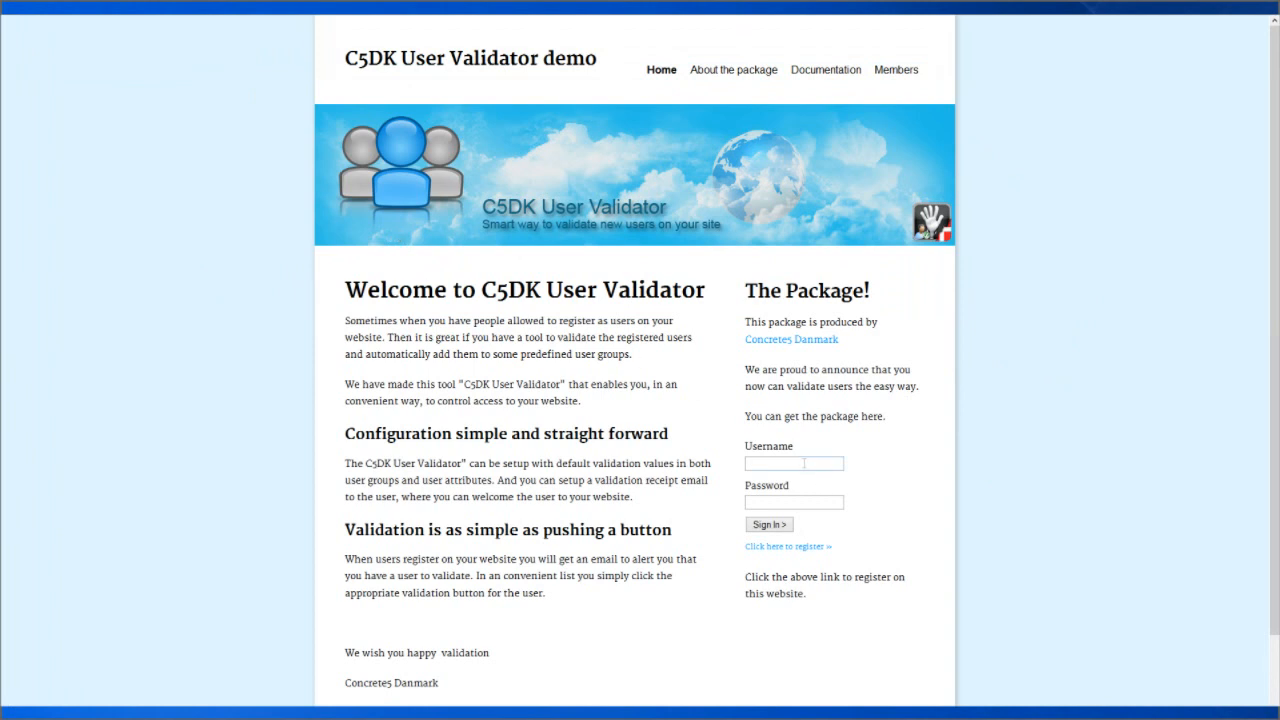
Sign in as the administrator using the saved login.
{"action": "left_click", "coordinate": [804, 463]}
{"action": "left_click", "coordinate": [763, 478]}
{"action": "left_click", "coordinate": [766, 527]}
Mark the pending demo user as Validate Later in Validate Users, then sign out.
{"action": "left_click", "coordinate": [1038, 30]}
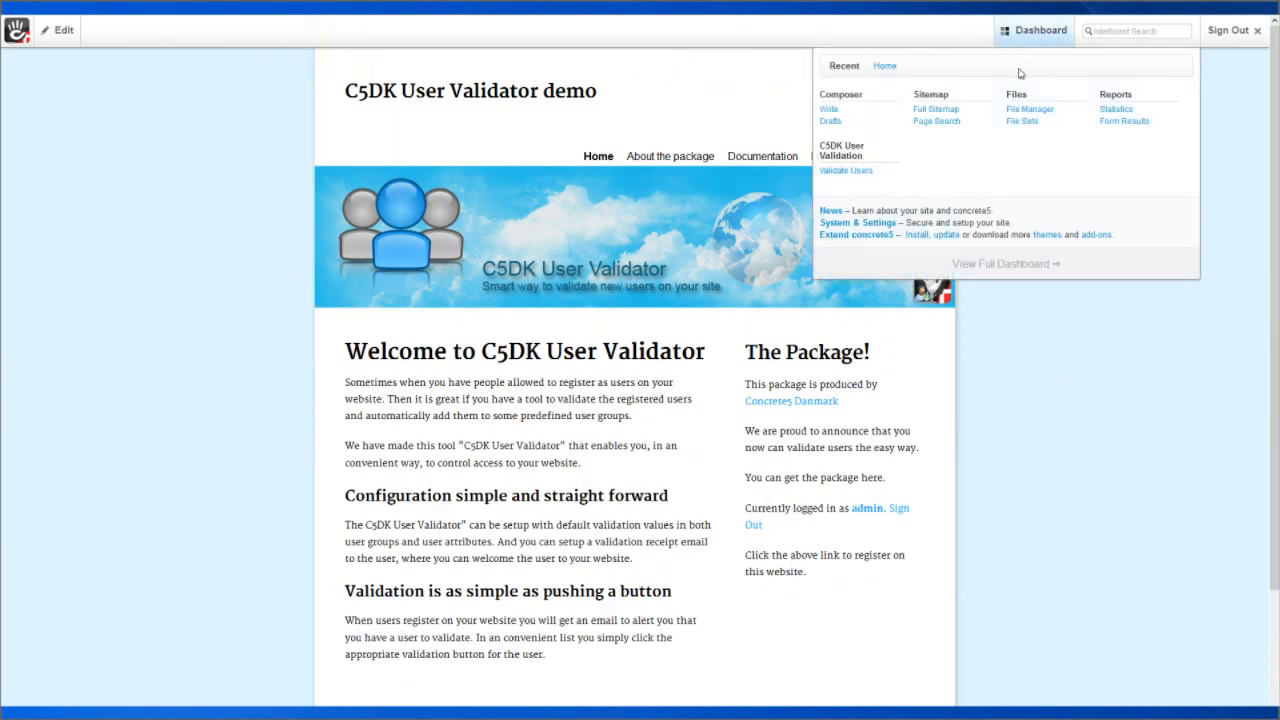
{"action": "left_click", "coordinate": [855, 175]}
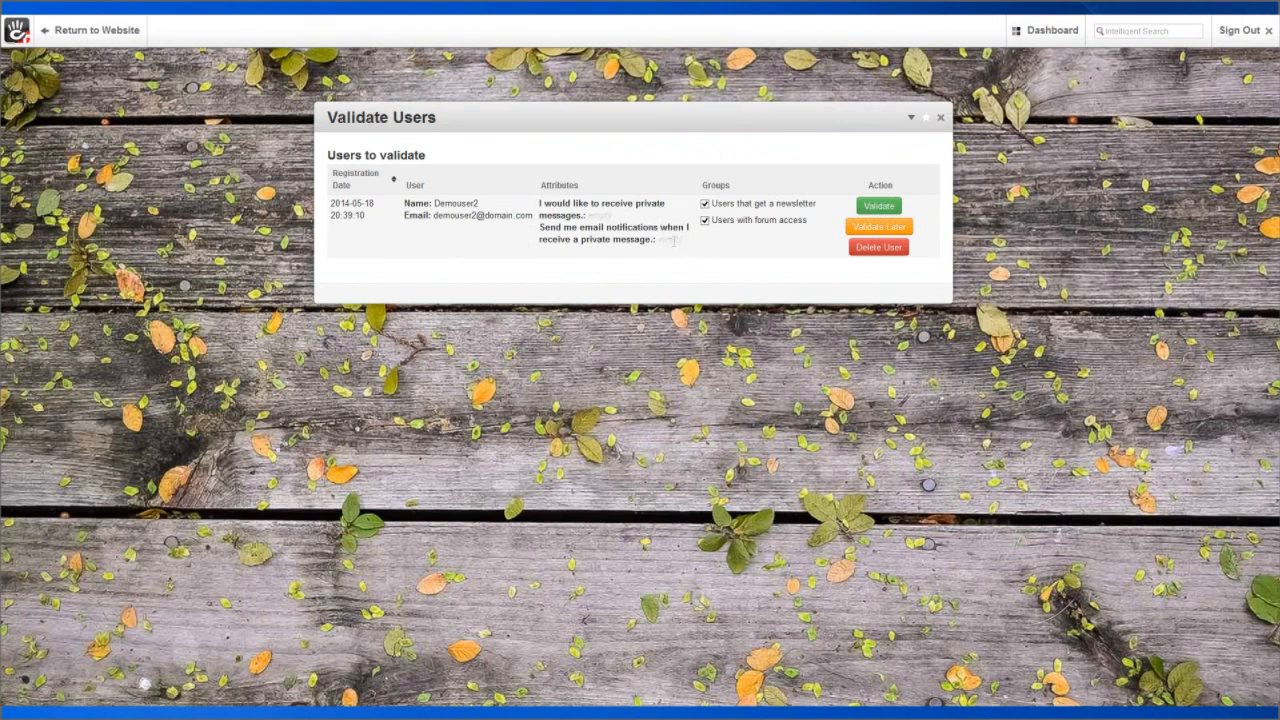
{"action": "left_click", "coordinate": [873, 228]}
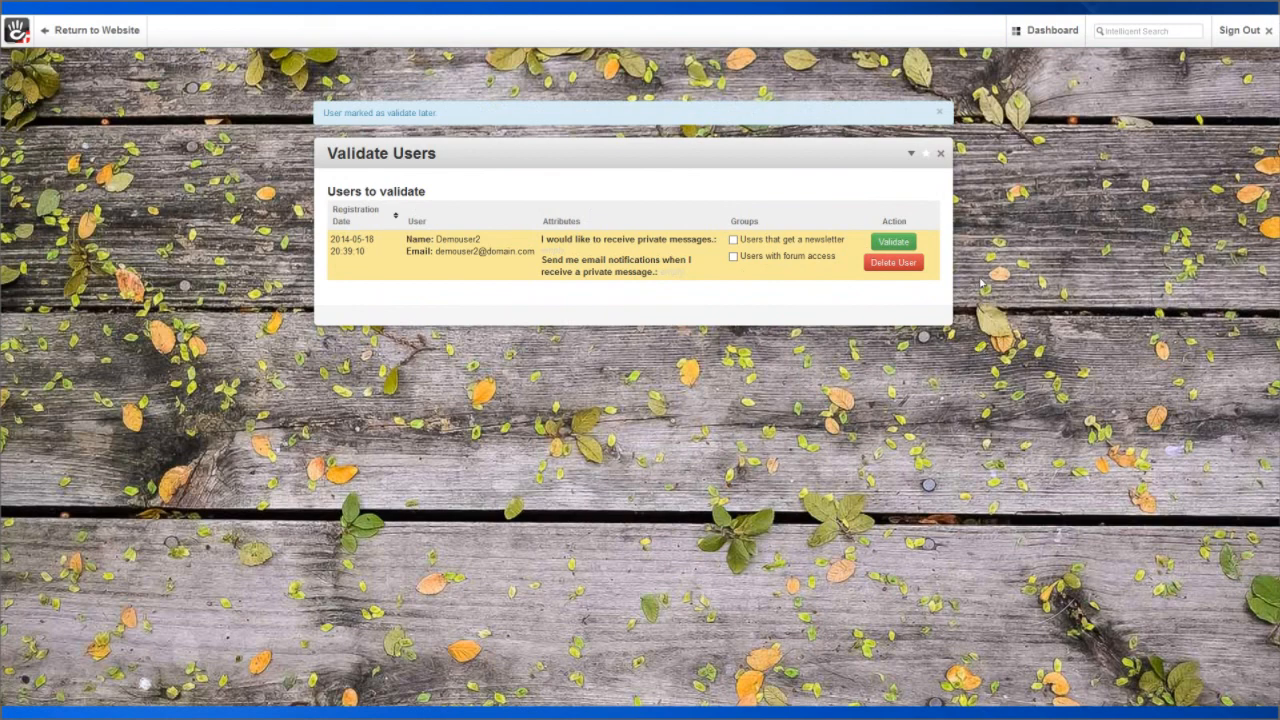
{"action": "left_click", "coordinate": [1240, 30]}
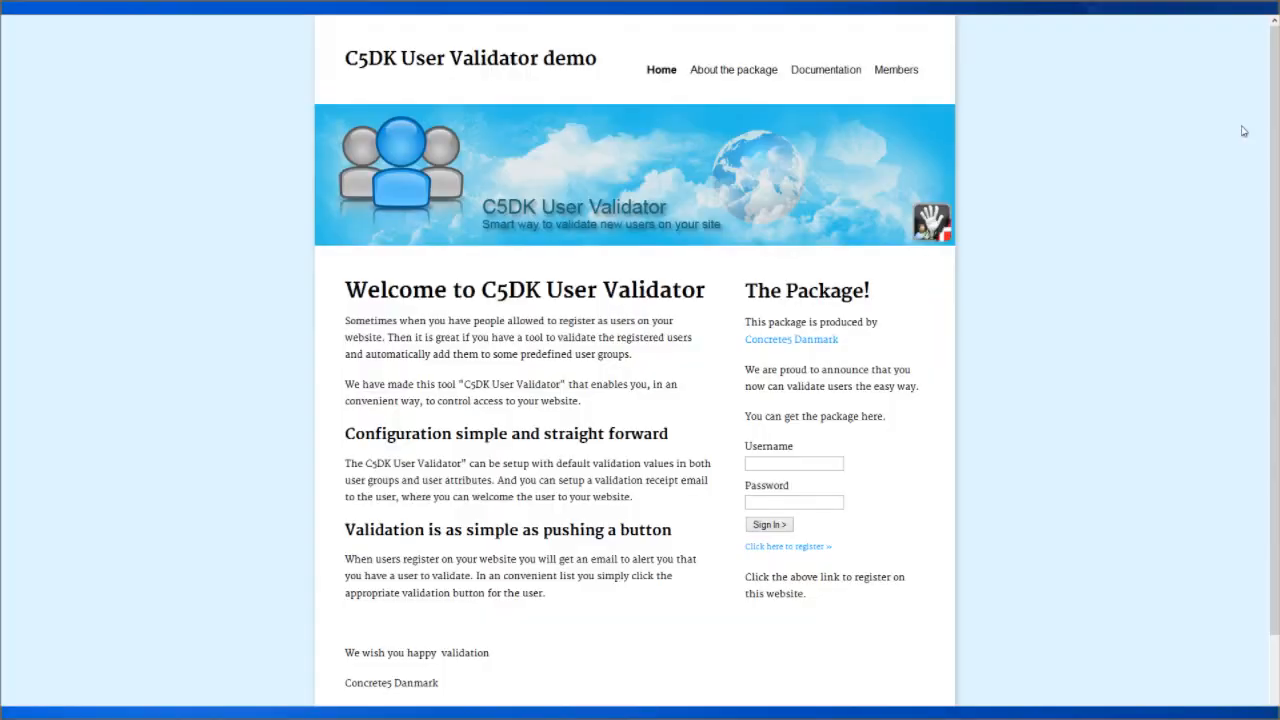
On the registration page, enter username Demouser3, a demo email address and the password twice.
{"action": "left_click", "coordinate": [783, 547]}
{"action": "left_click", "coordinate": [372, 205]}
{"action": "type", "text": "D"}
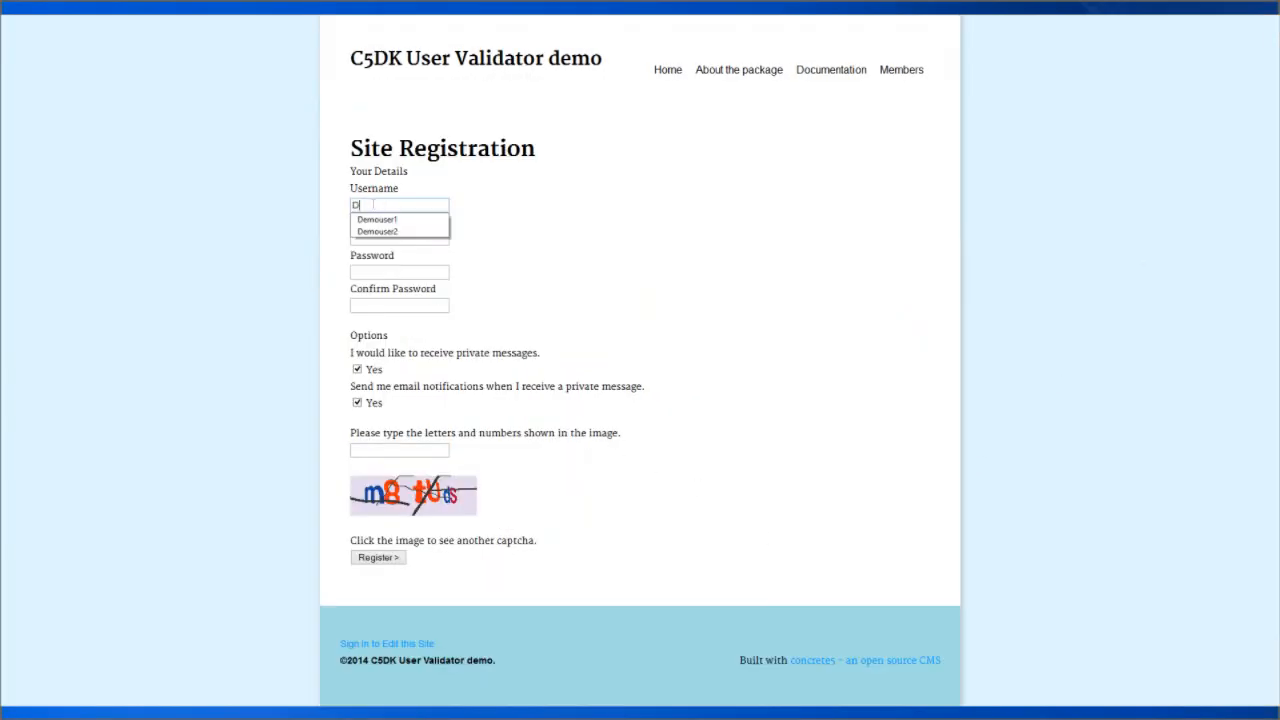
{"action": "type", "text": "emouser3"}
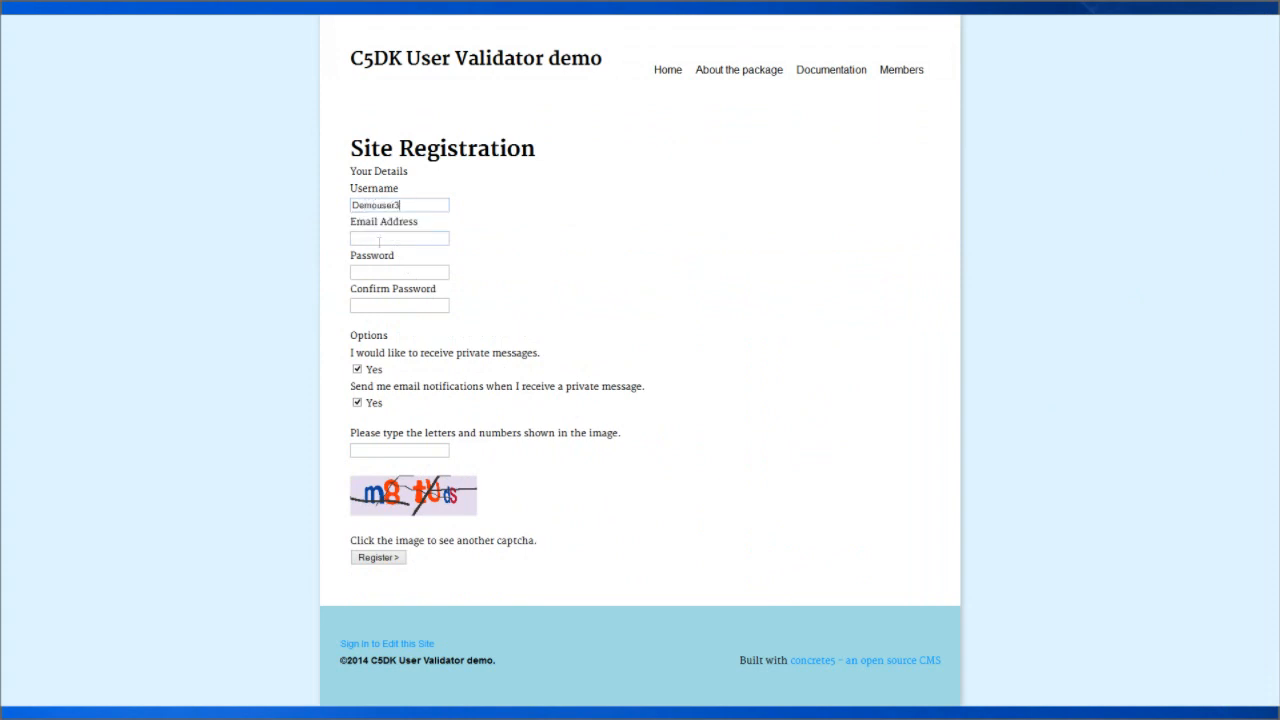
{"action": "left_click", "coordinate": [379, 239]}
{"action": "type", "text": "user"}
{"action": "type", "text": "3@domai"}
{"action": "type", "text": "n.com"}
{"action": "type", "text": "••••••"}
{"action": "left_click", "coordinate": [381, 307]}
{"action": "type", "text": "•••••"}
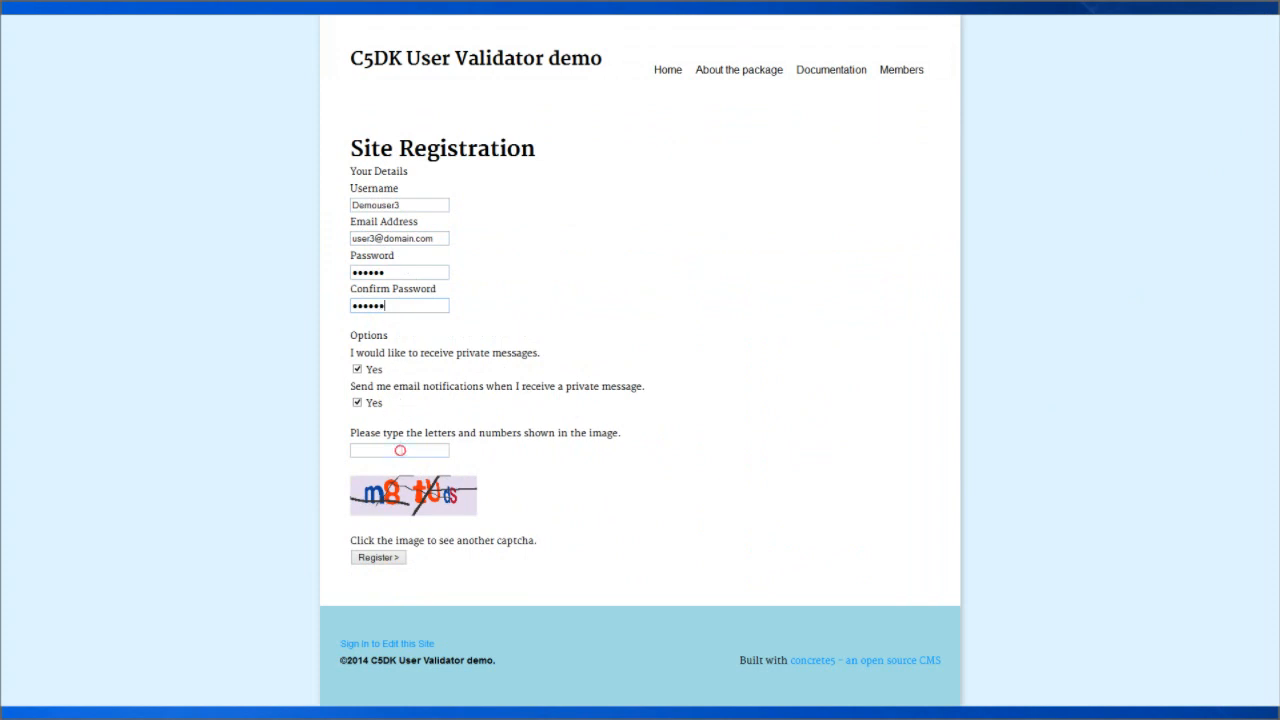
Enter the captcha, submit the registration, and return to the site's home page.
{"action": "left_click", "coordinate": [402, 451]}
{"action": "type", "text": "m8tuds"}
{"action": "left_click", "coordinate": [370, 560]}
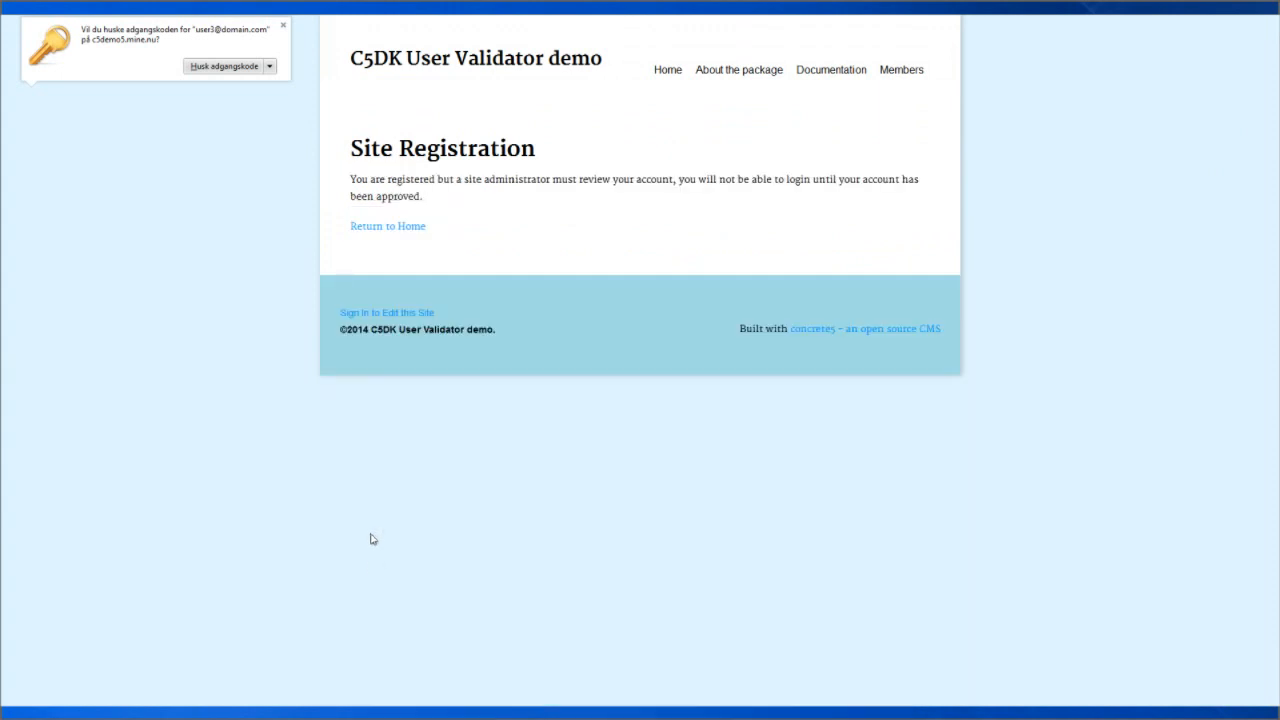
{"action": "left_click", "coordinate": [405, 226]}
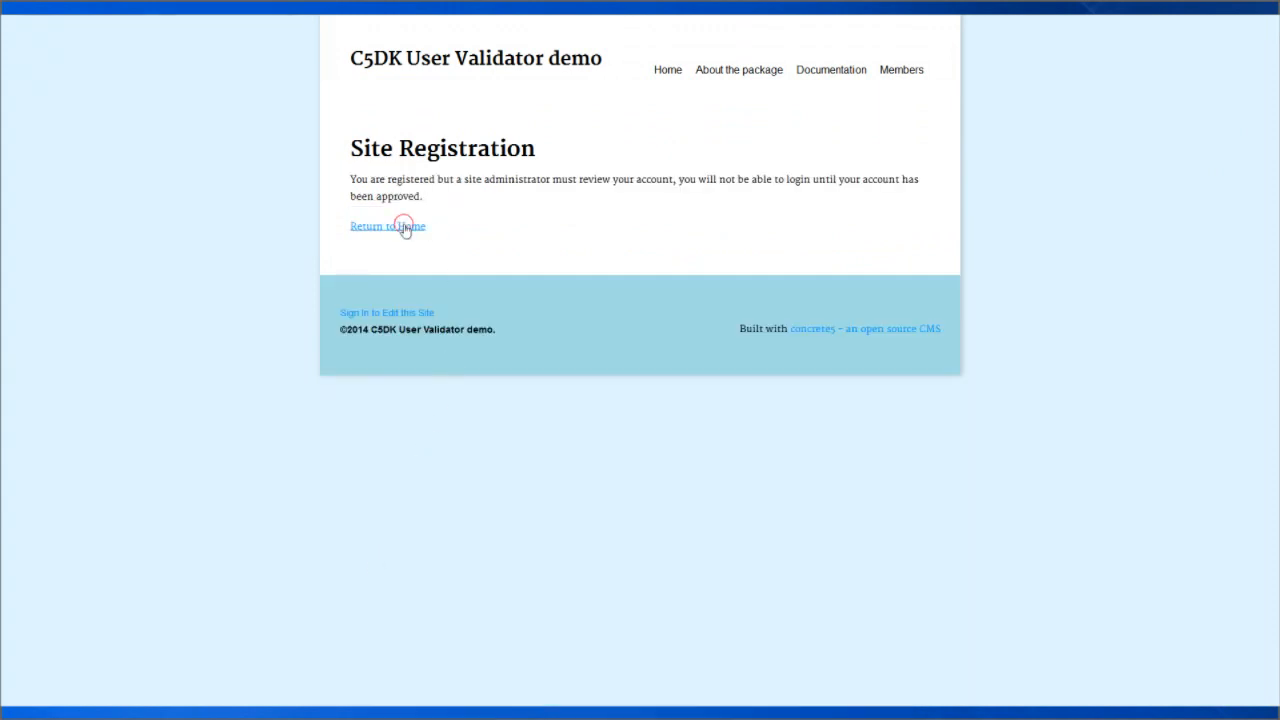
{"action": "left_click", "coordinate": [803, 463]}
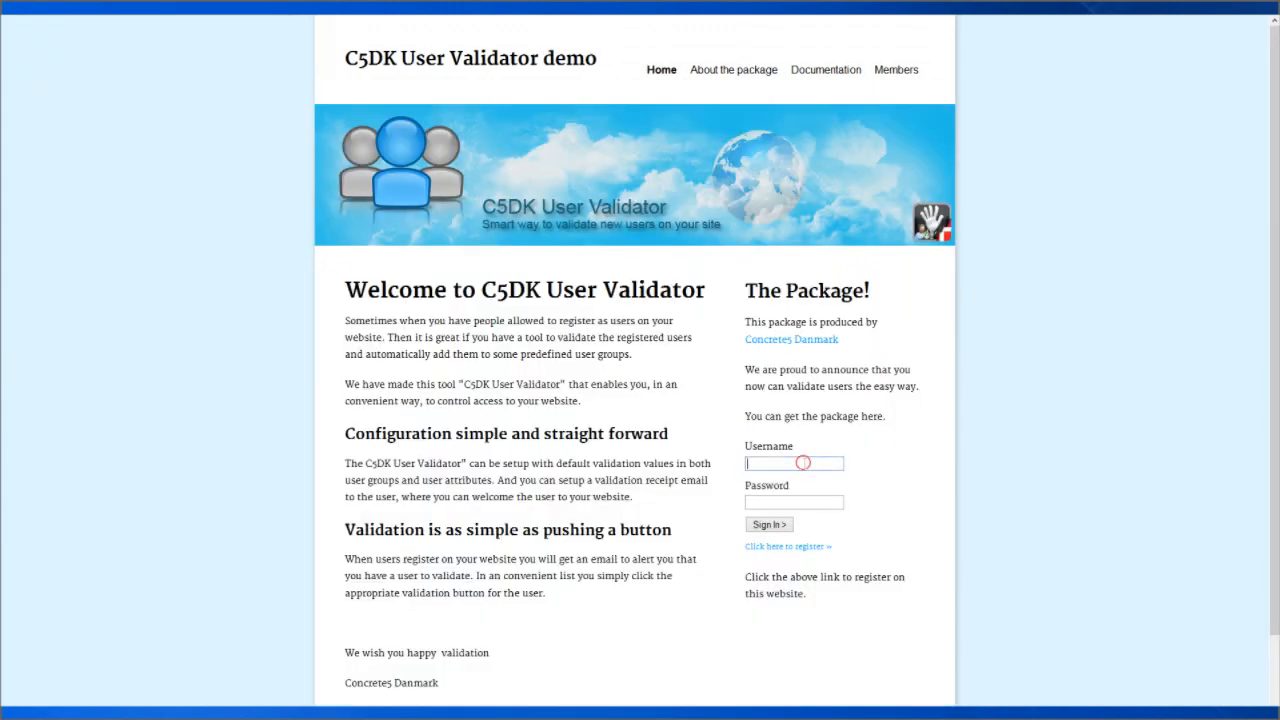
Sign in as the administrator and validate the deferred demo user in Validate Users.
{"action": "left_click", "coordinate": [789, 479]}
{"action": "left_click", "coordinate": [772, 528]}
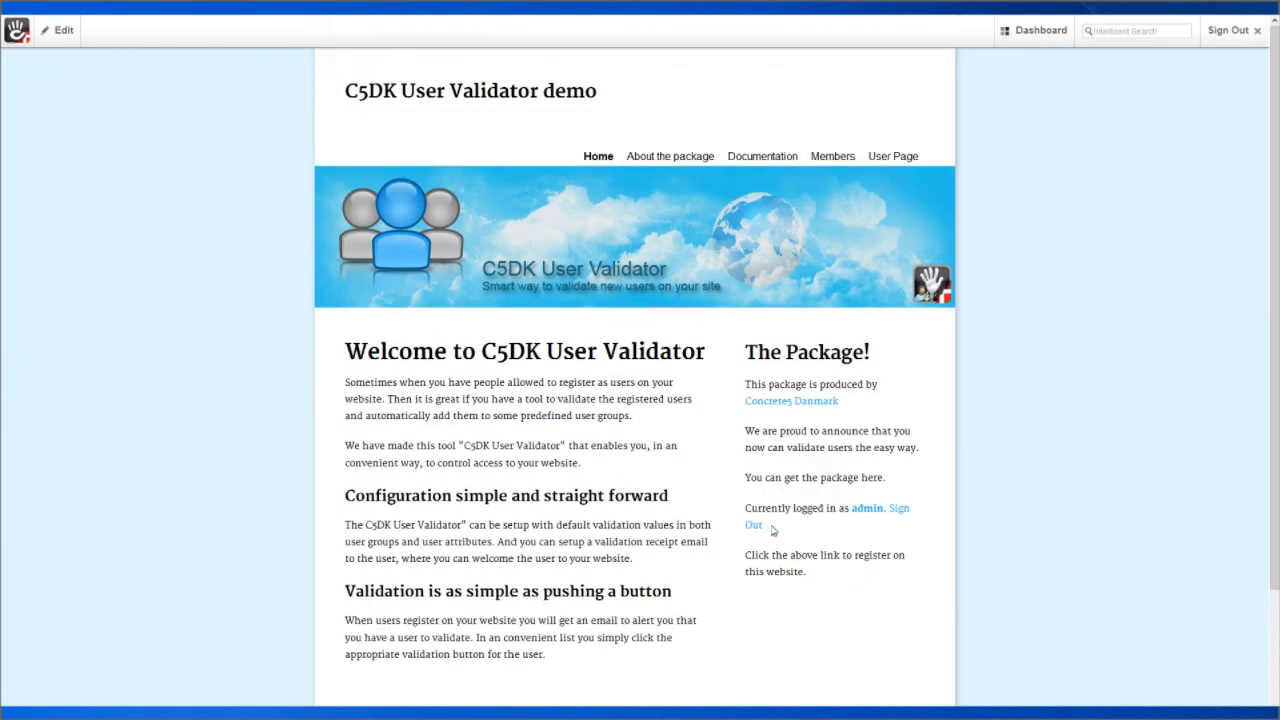
{"action": "mouse_move", "coordinate": [1040, 43]}
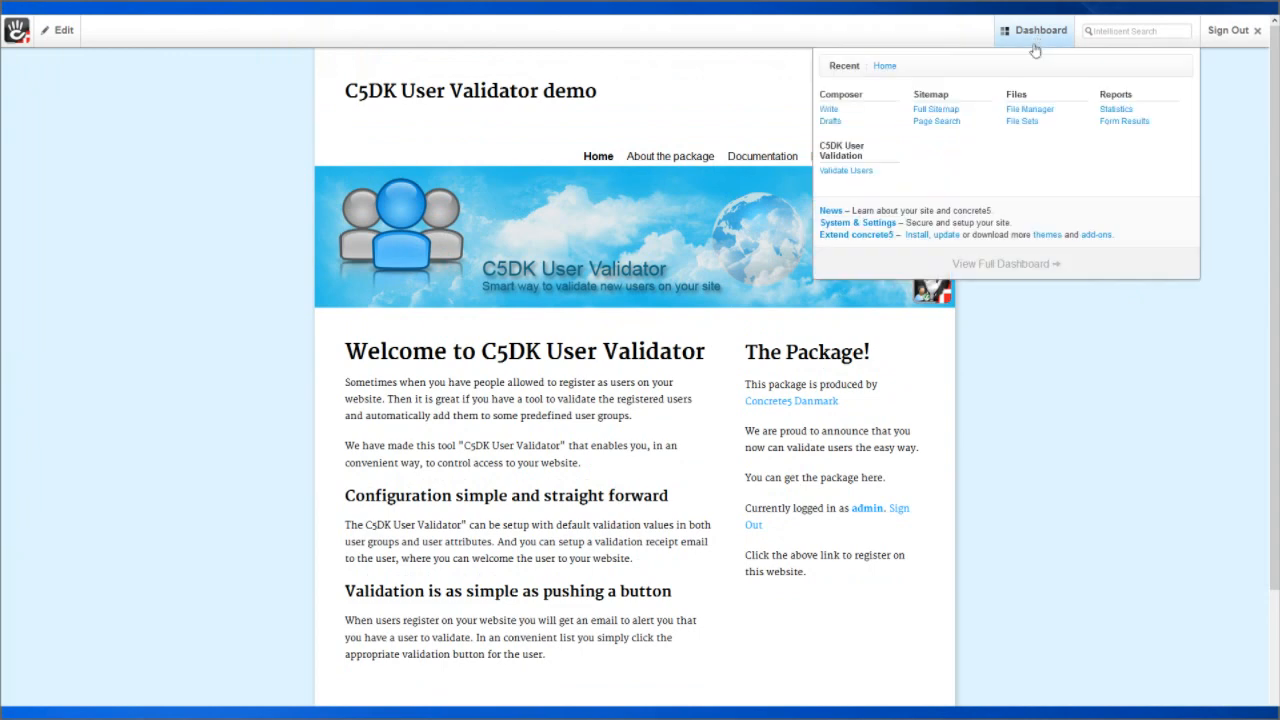
{"action": "left_click", "coordinate": [857, 172]}
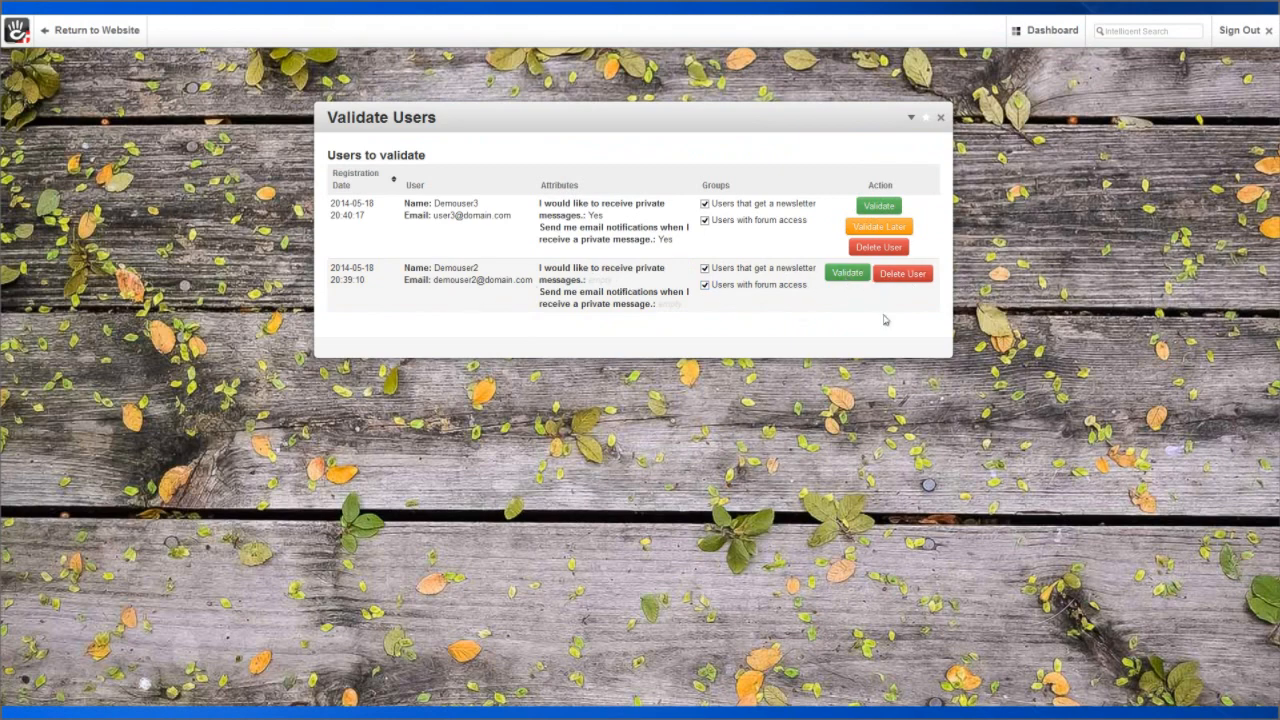
{"action": "left_click", "coordinate": [845, 273]}
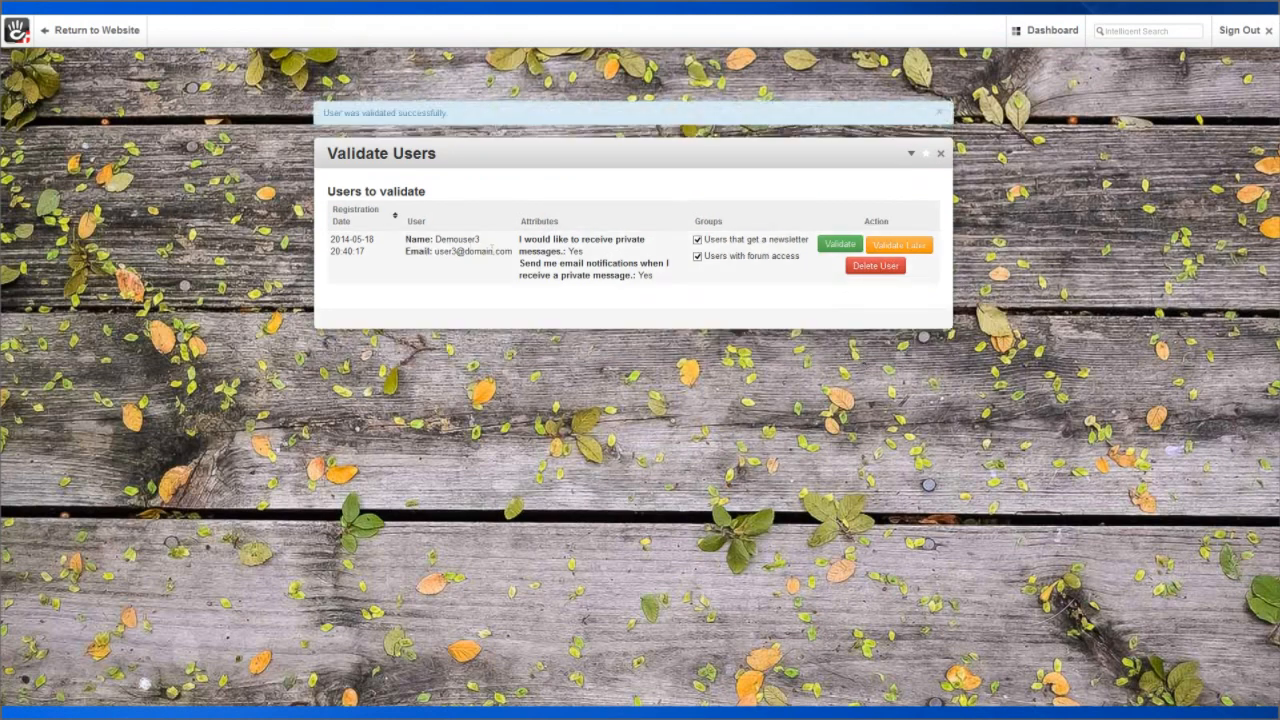
Delete the newly registered demo user and confirm its removal with OK.
{"action": "left_click", "coordinate": [884, 276]}
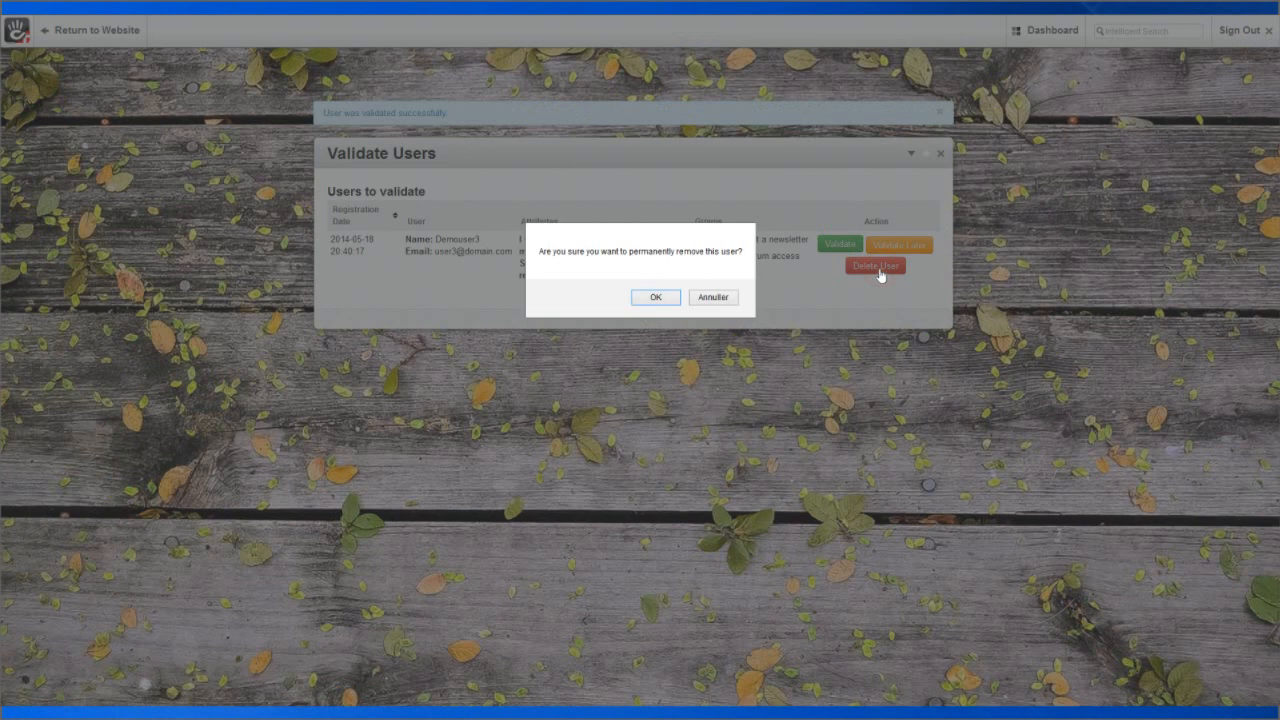
{"action": "left_click", "coordinate": [656, 298]}
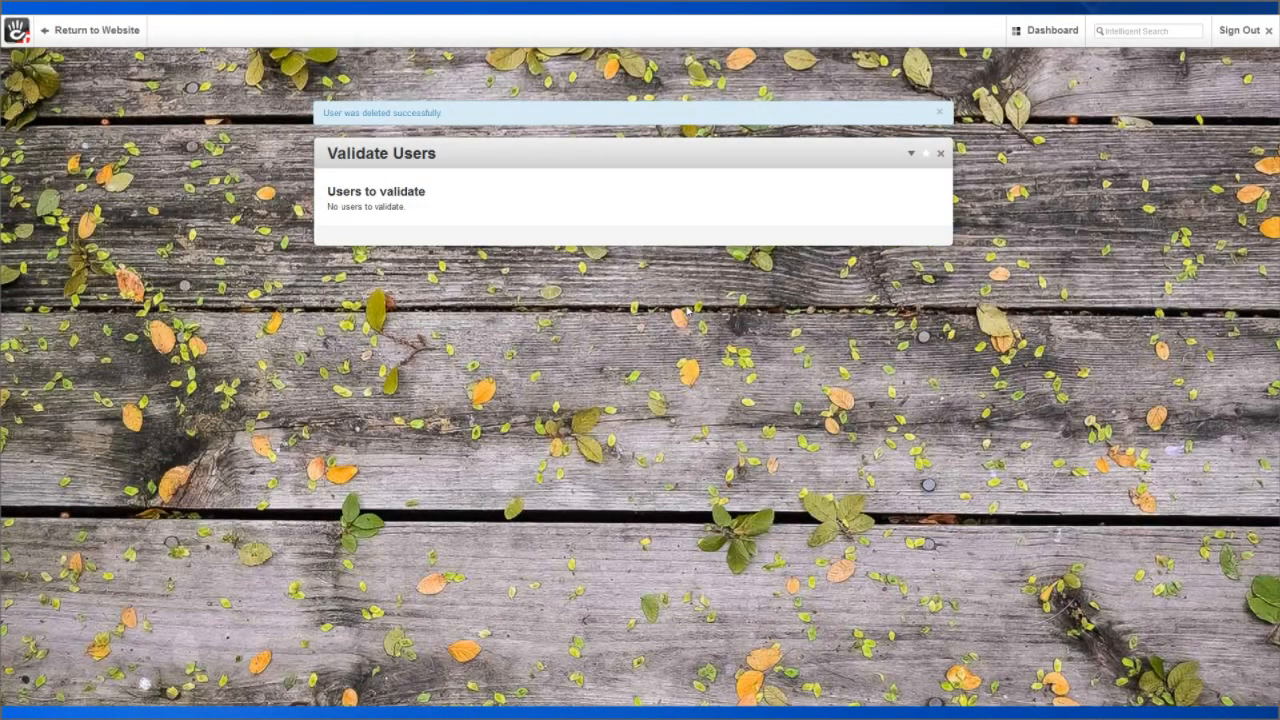
{"action": "mouse_move", "coordinate": [1036, 37]}
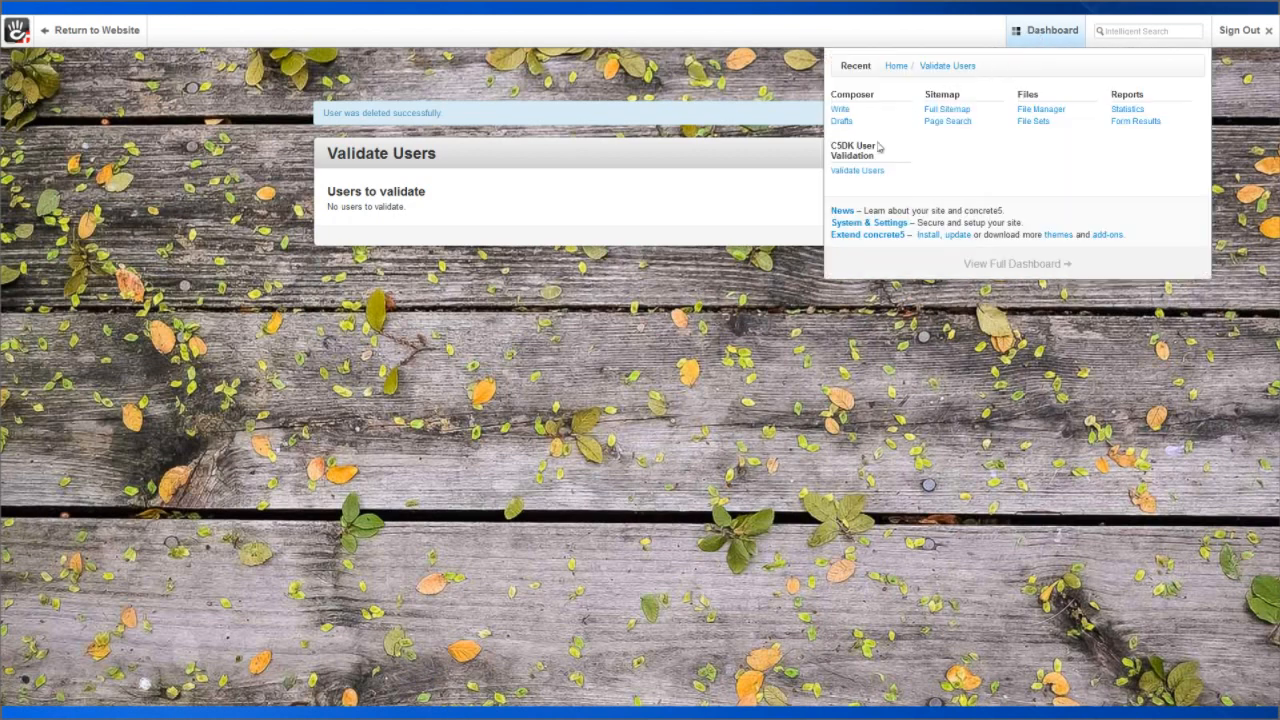
From the full Dashboard's Members > Search Users, view the validated demo user's details.
{"action": "left_click", "coordinate": [1036, 38]}
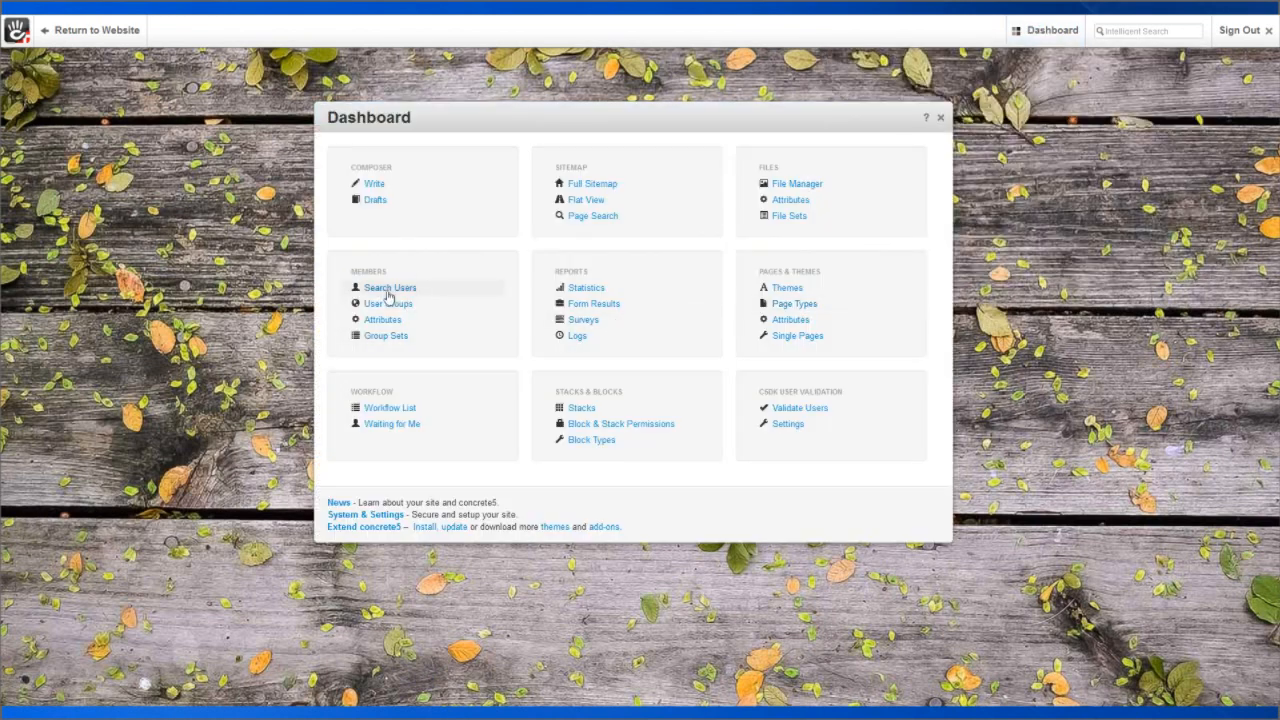
{"action": "left_click", "coordinate": [389, 288]}
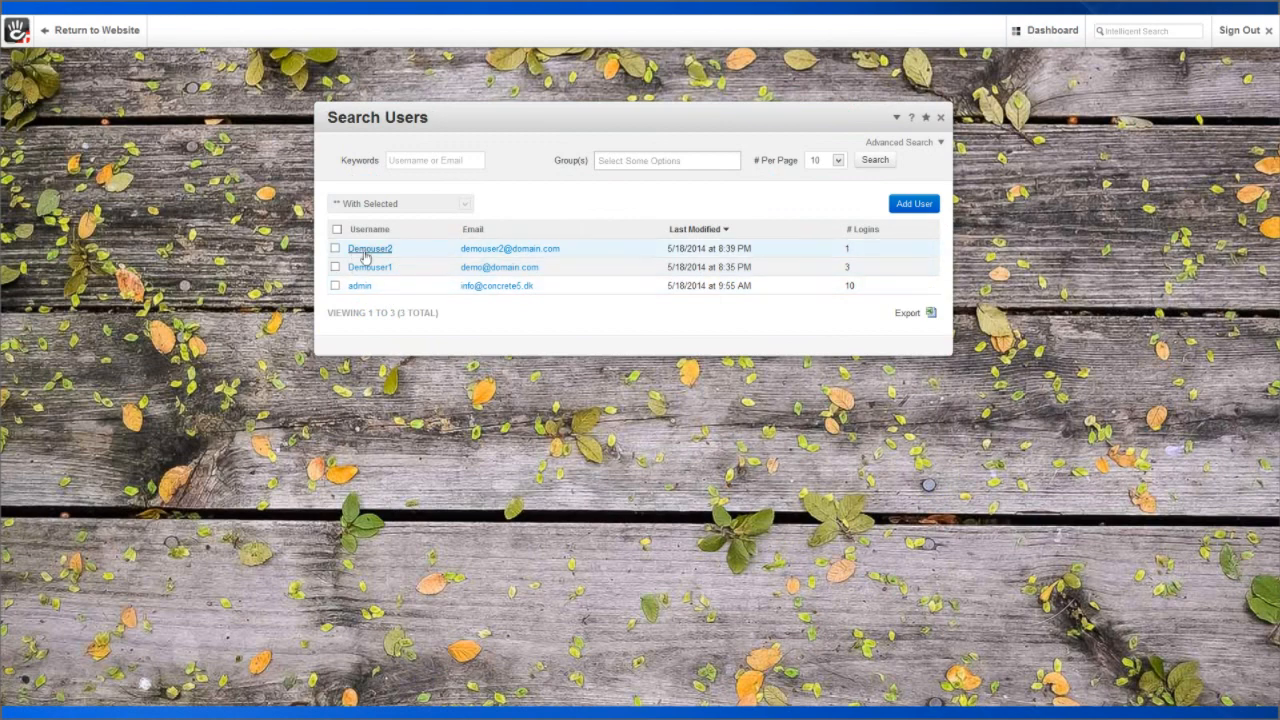
{"action": "left_click", "coordinate": [366, 252]}
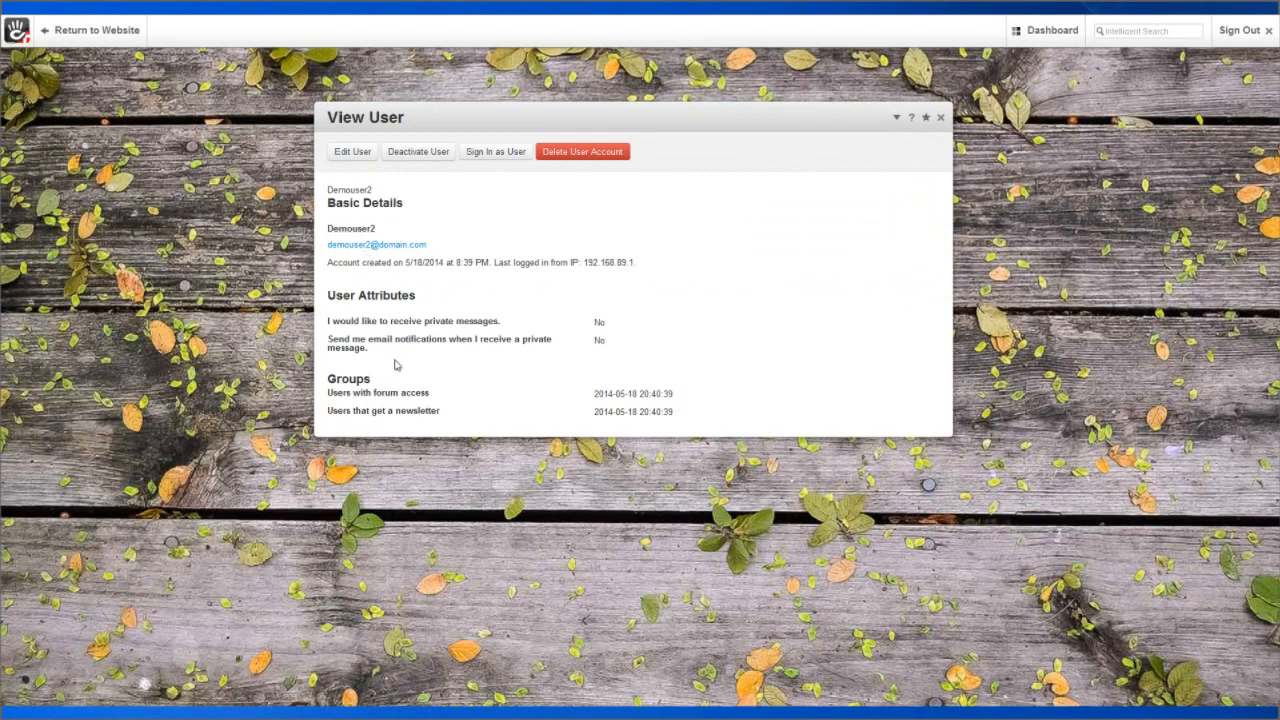